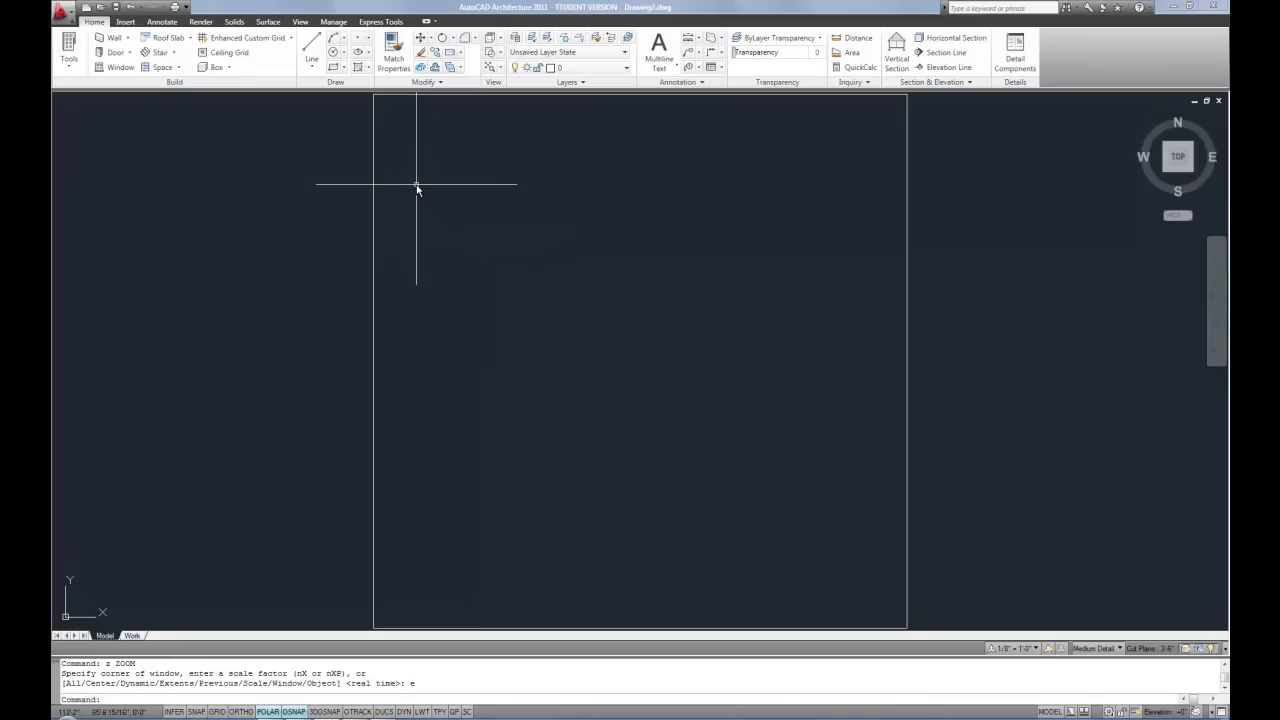
# Step: Choose monochrome.ctb as the Plot dialog's plot style table and apply it to all layouts
pyautogui.hotkey('ctrl', 'p')
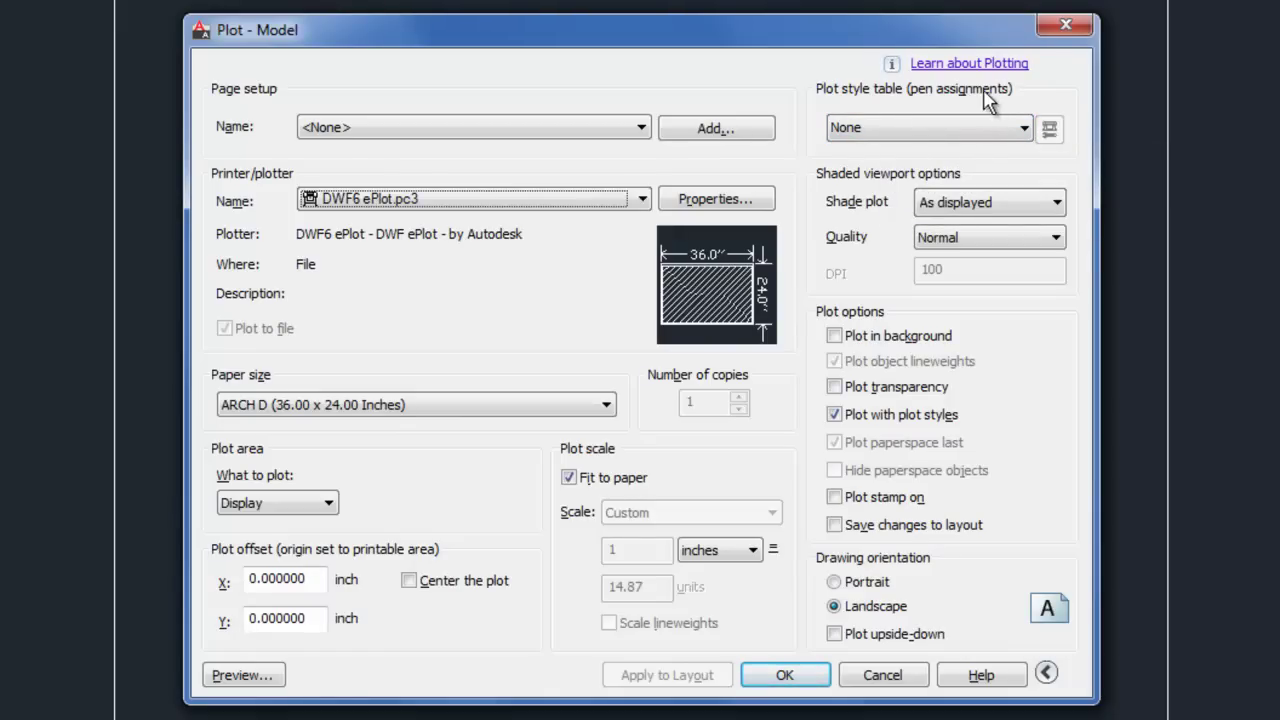
pyautogui.click(908, 124)
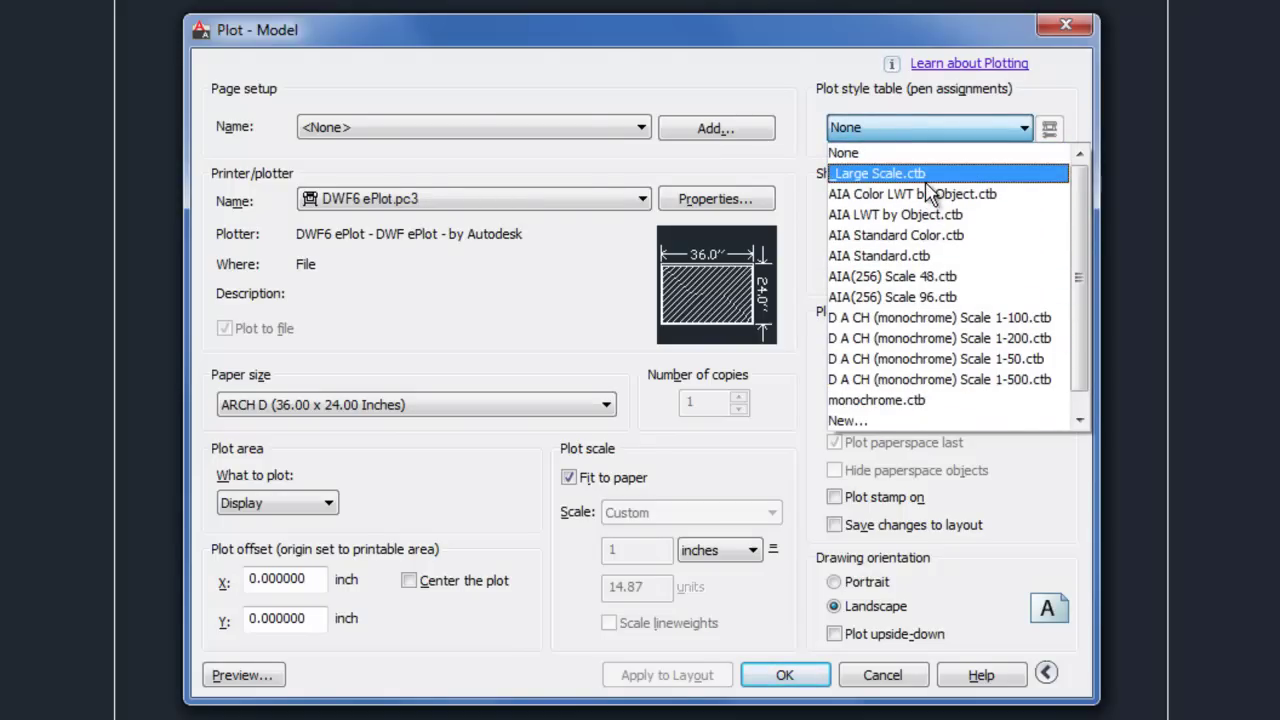
pyautogui.click(845, 45)
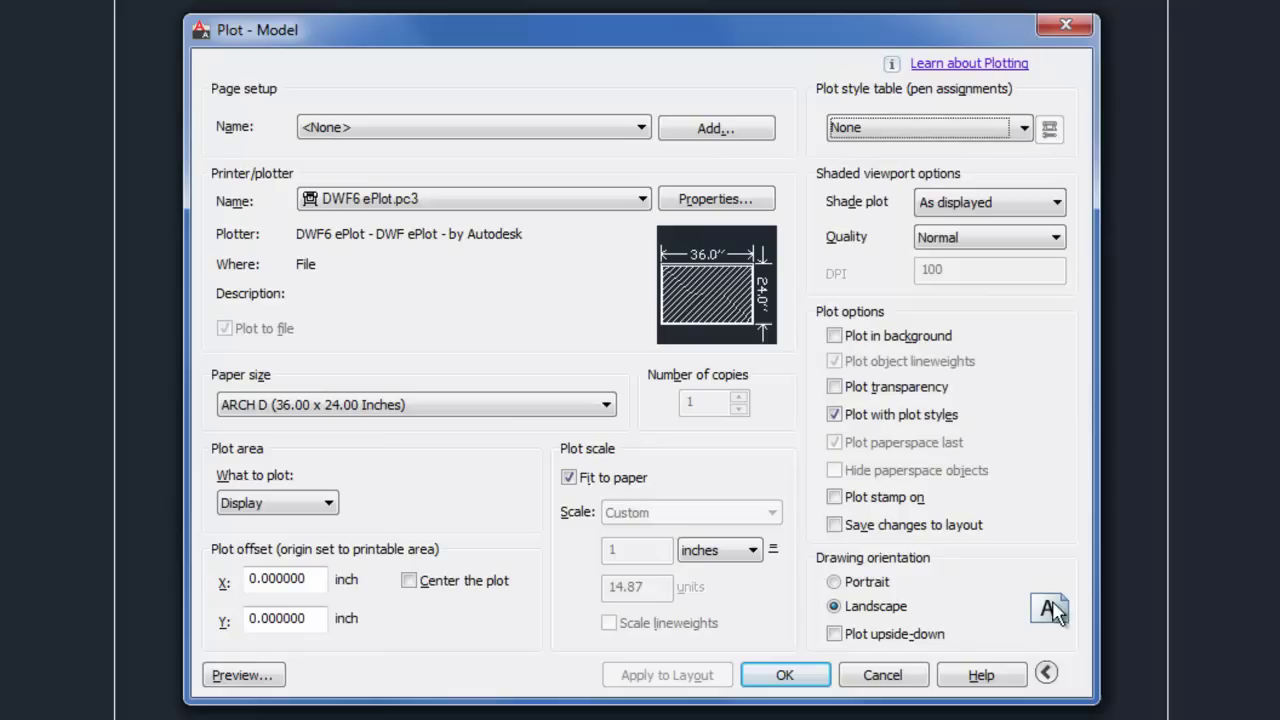
pyautogui.click(1047, 674)
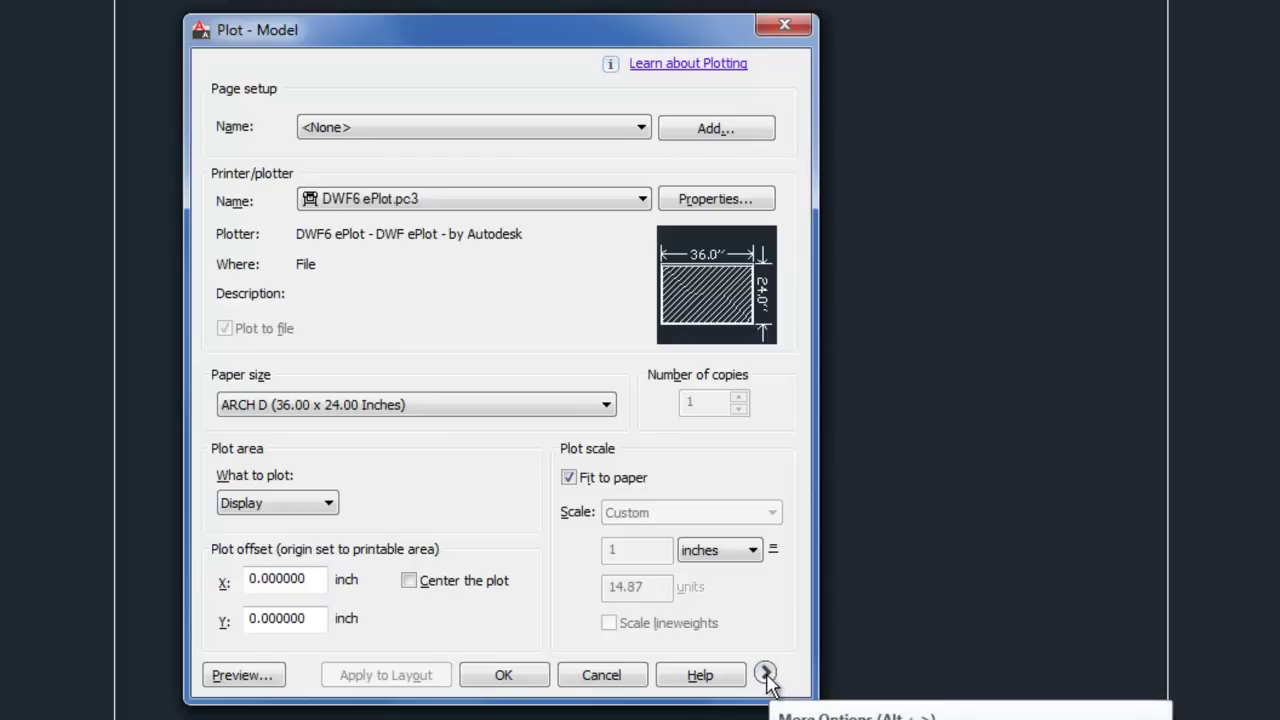
pyautogui.click(766, 675)
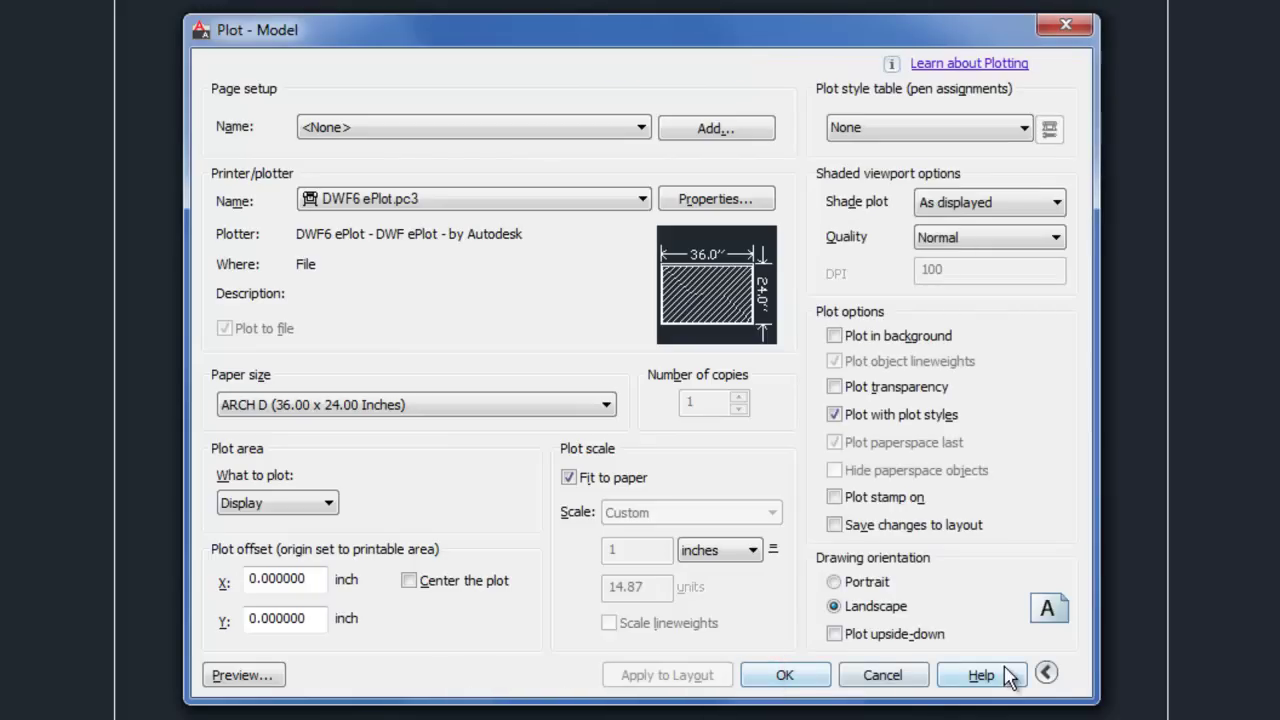
pyautogui.click(896, 129)
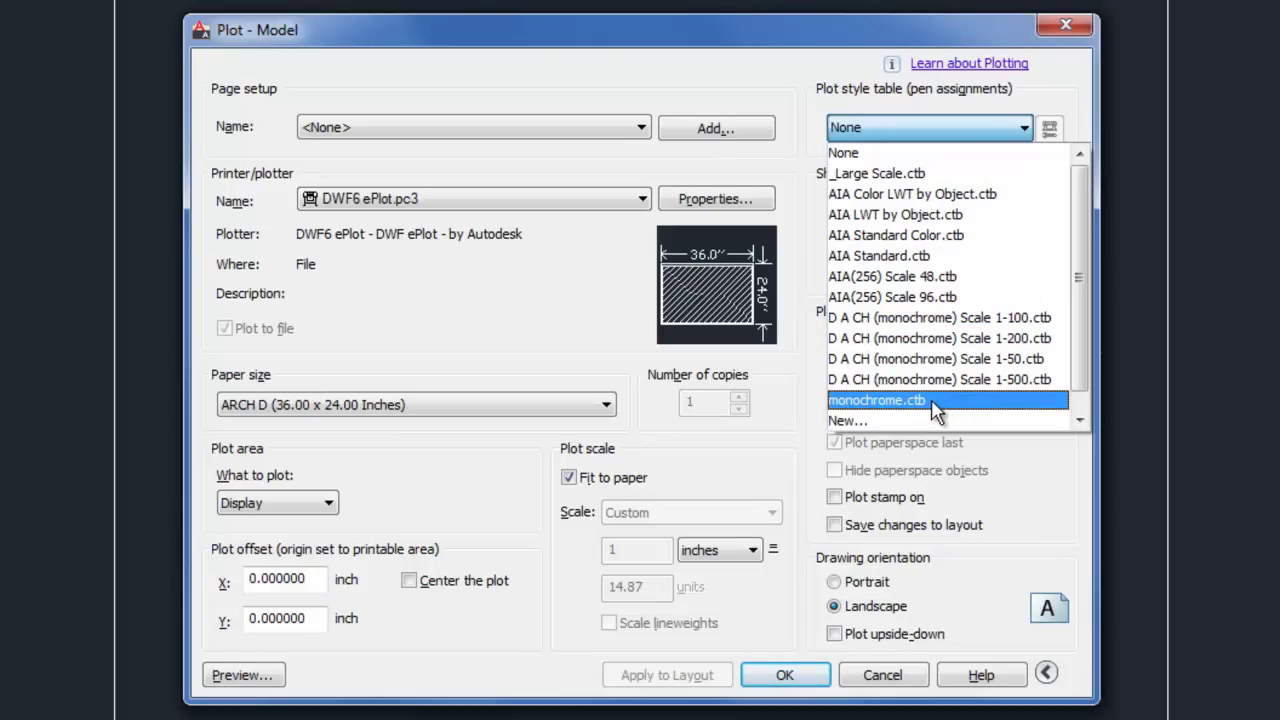
pyautogui.click(878, 401)
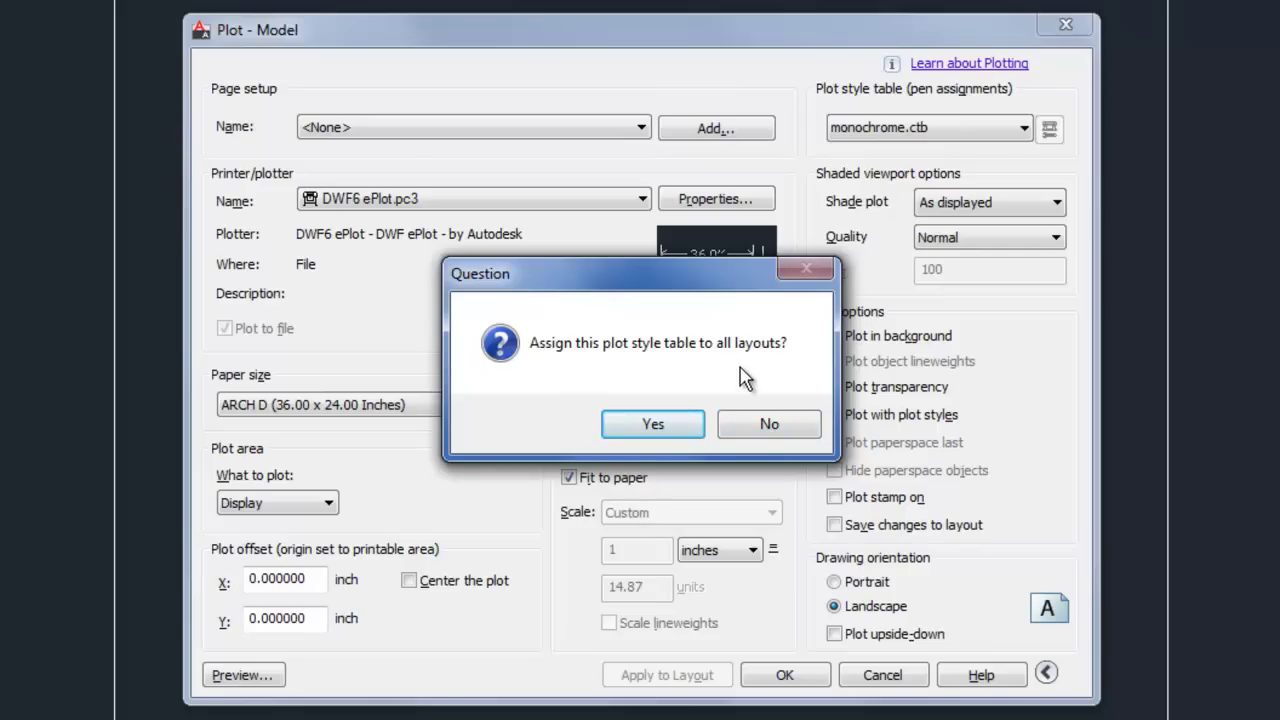
pyautogui.click(651, 425)
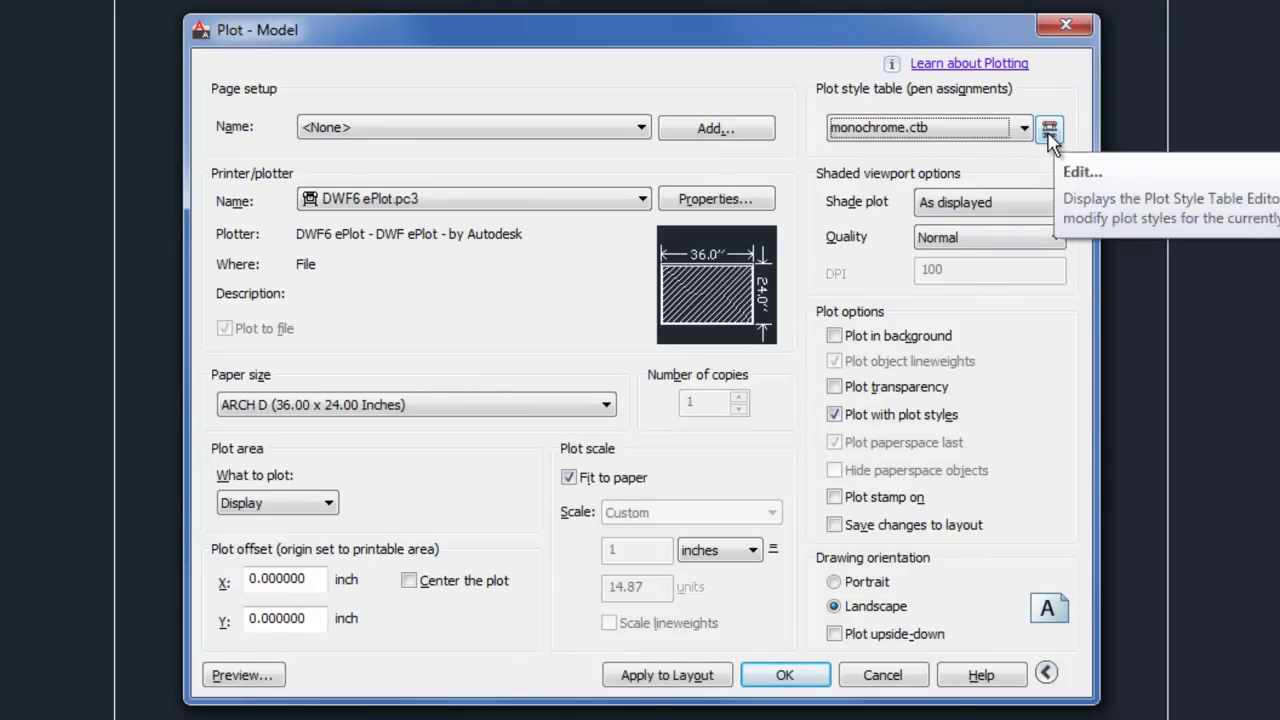
# Step: Open monochrome.ctb in the Plot Style Table Editor and inspect the Color 2 through Color 9 styles
pyautogui.click(1049, 132)
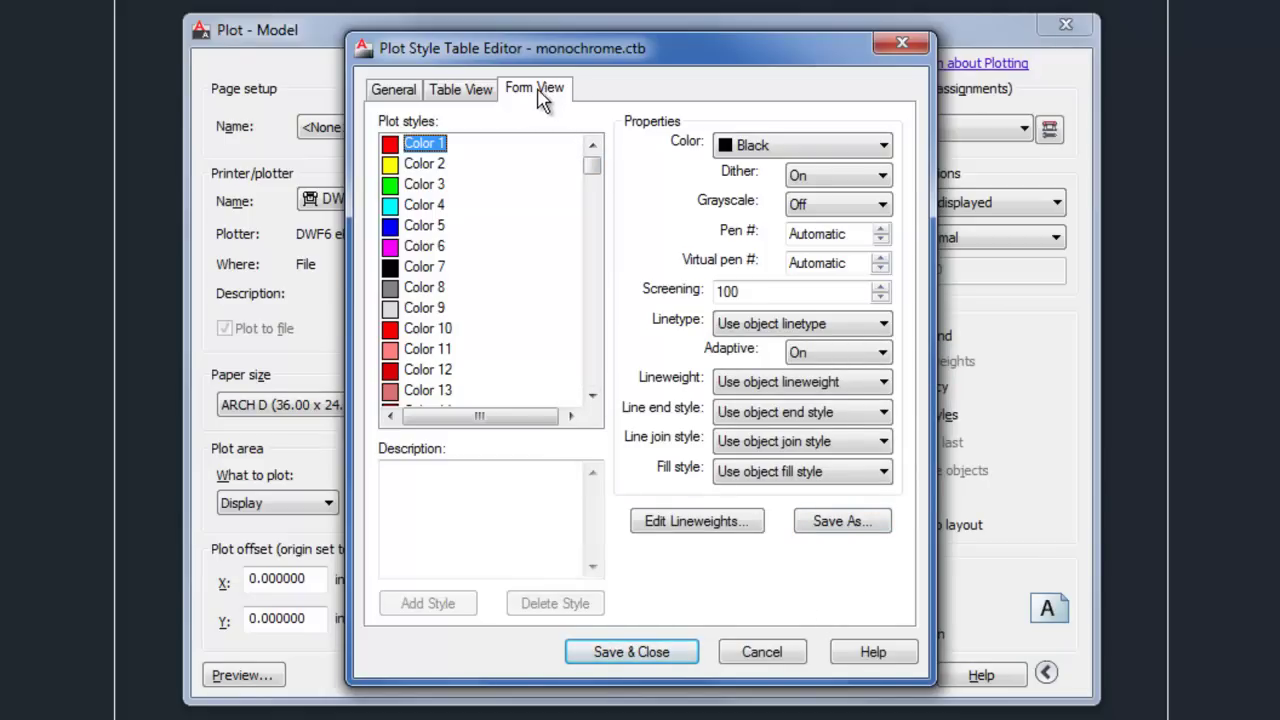
pyautogui.click(424, 163)
pyautogui.click(427, 184)
pyautogui.click(430, 205)
pyautogui.click(428, 225)
pyautogui.click(428, 246)
pyautogui.click(428, 266)
pyautogui.click(428, 287)
pyautogui.click(428, 308)
# Step: Scroll the style list, then cancel the editor and the Plot dialog without saving or plotting
pyautogui.click(591, 165)
pyautogui.moveTo(591, 172); pyautogui.dragTo(592, 150)
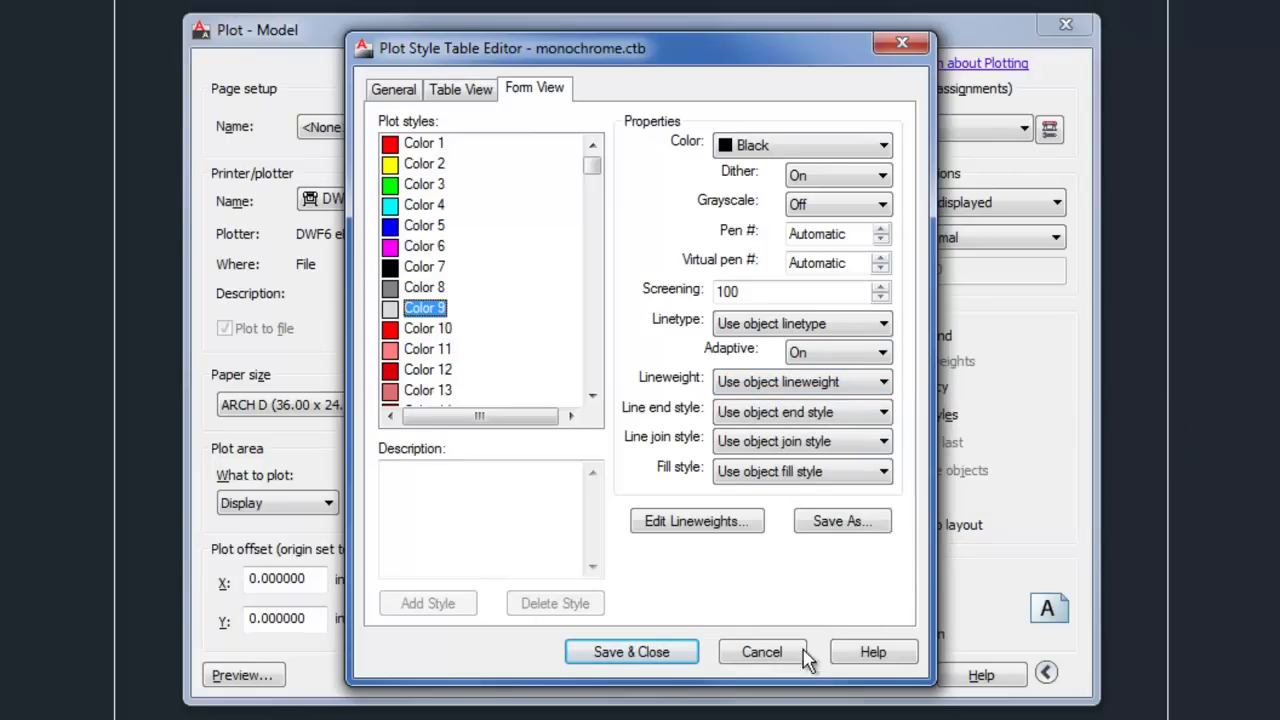
pyautogui.click(762, 652)
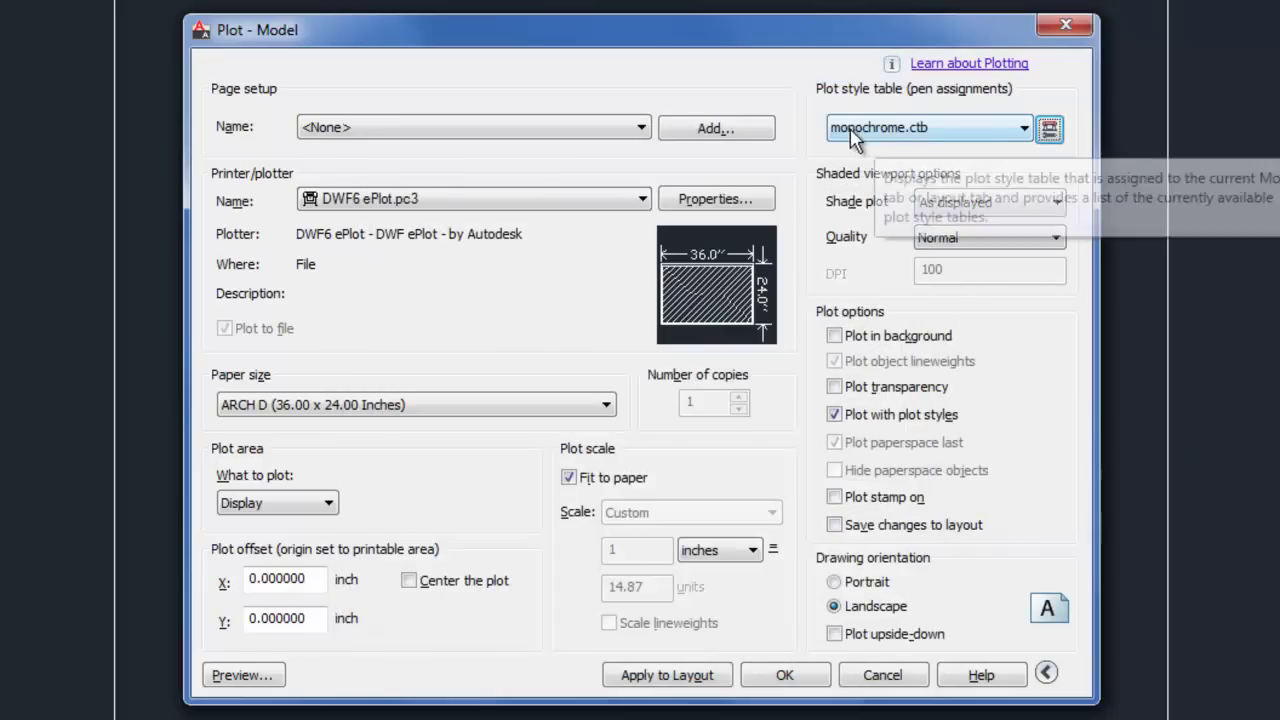
pyautogui.click(874, 677)
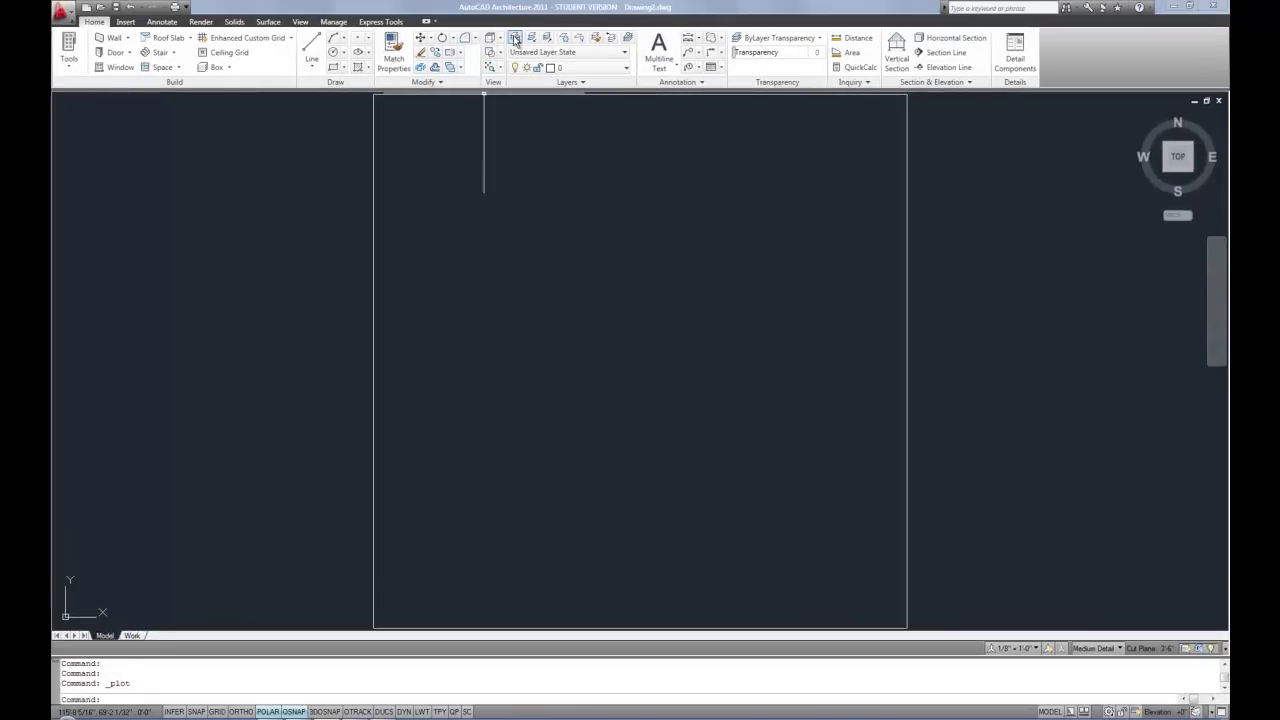
pyautogui.click(515, 39)
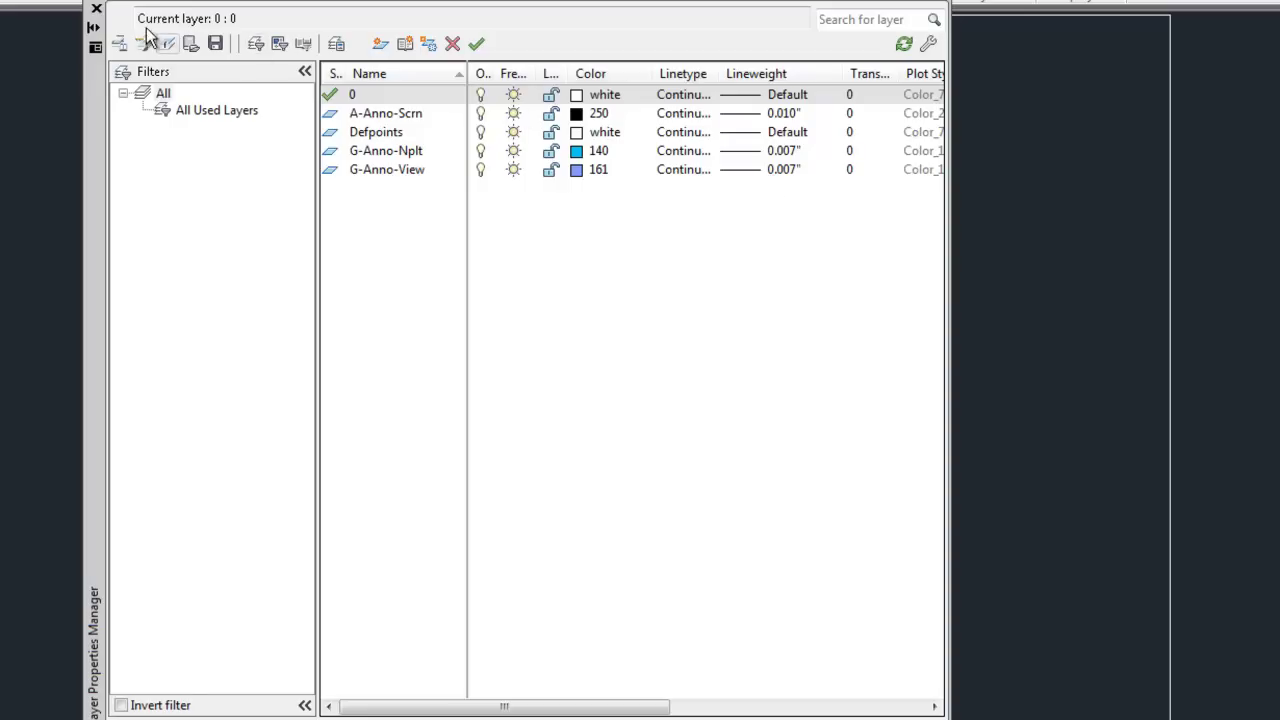
pyautogui.click(97, 12)
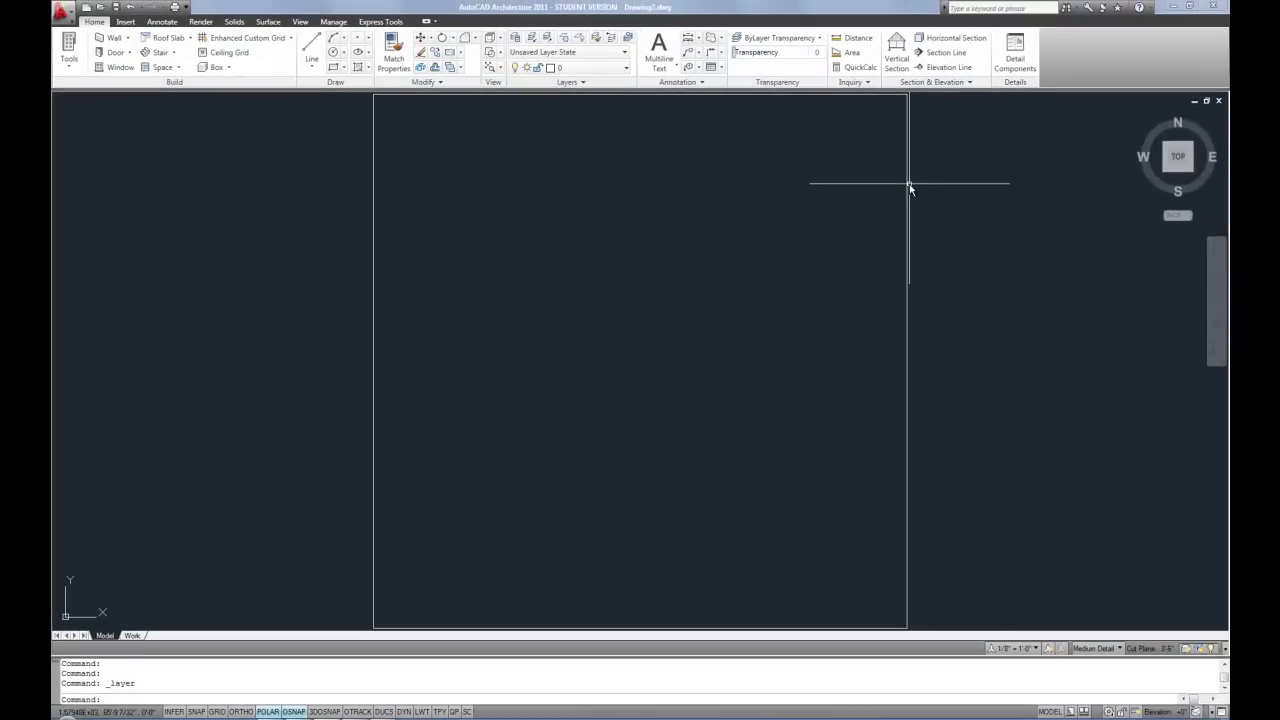
pyautogui.click(909, 190)
# Step: Show the rectangle polyline in the Properties palette and leave its Lineweight at ByLayer
pyautogui.rightClick(943, 192)
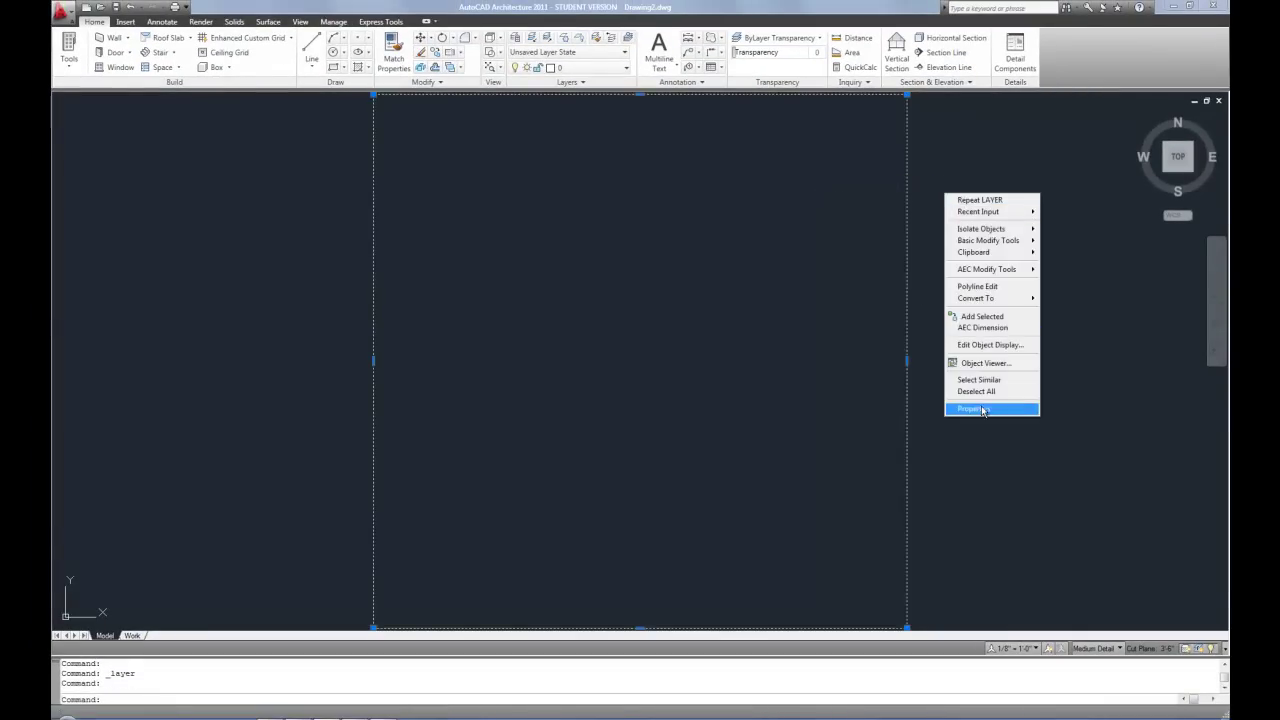
pyautogui.click(985, 409)
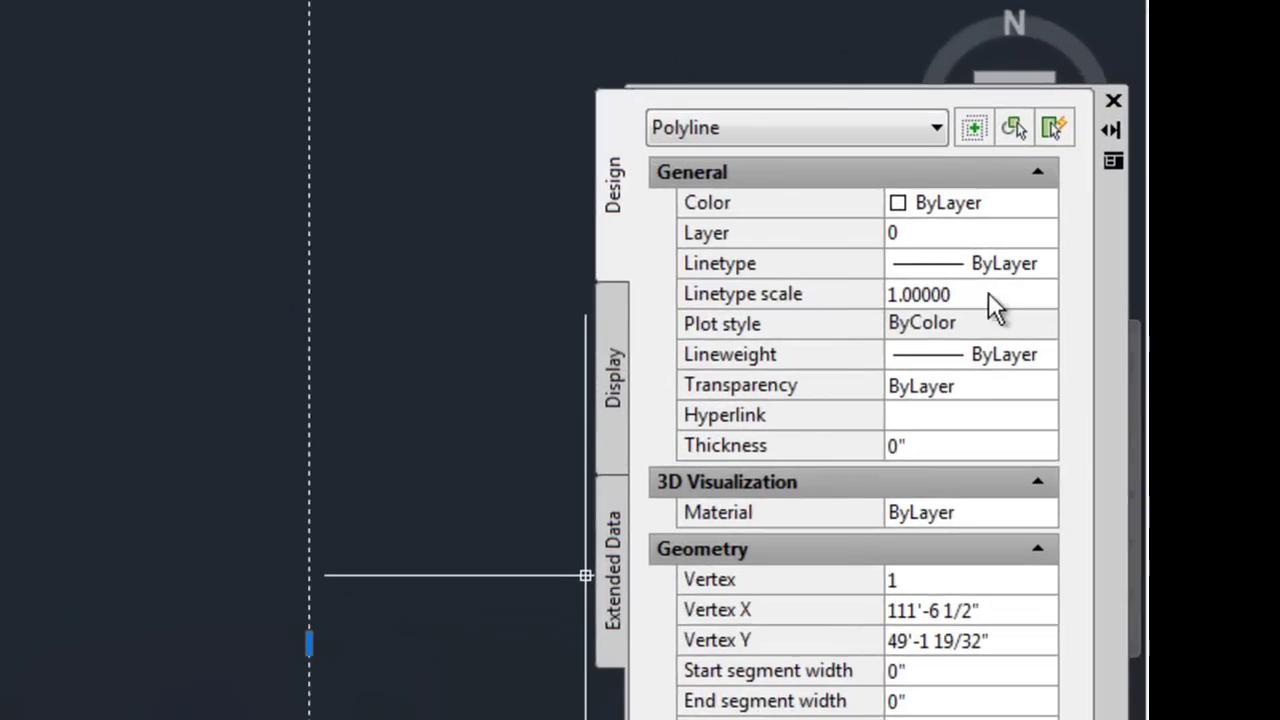
pyautogui.click(1004, 357)
pyautogui.click(1044, 356)
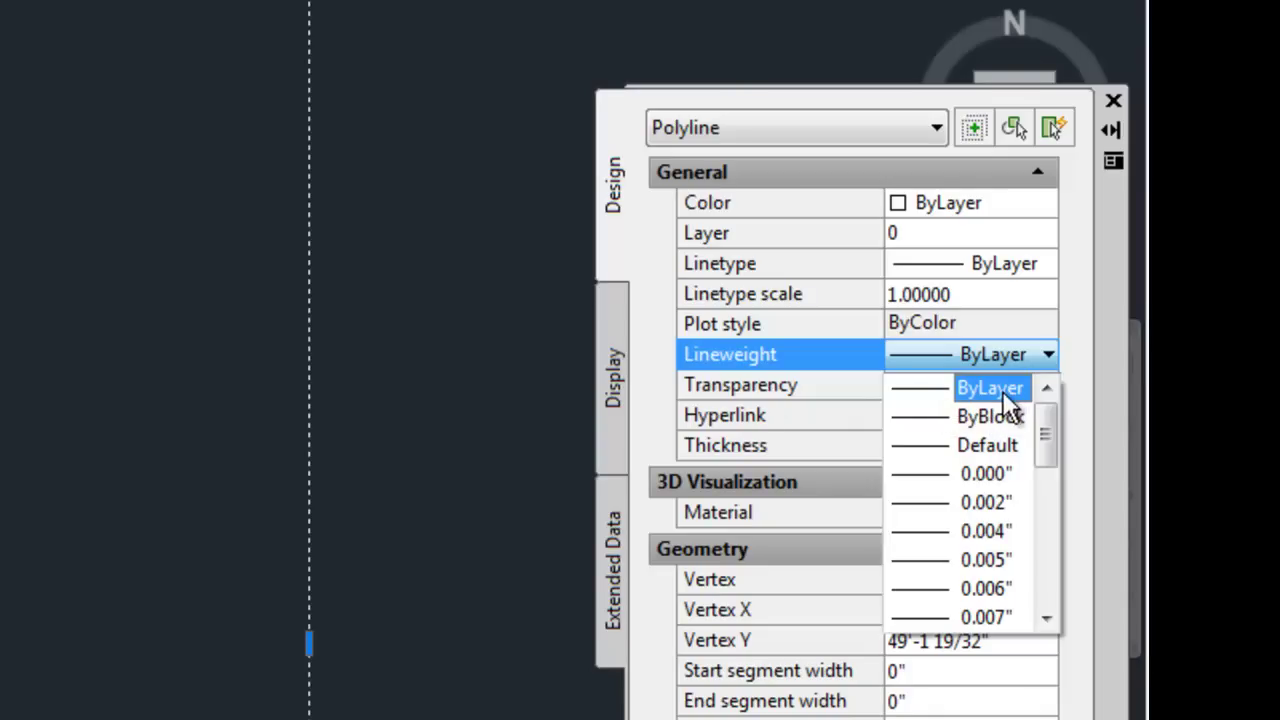
pyautogui.click(844, 165)
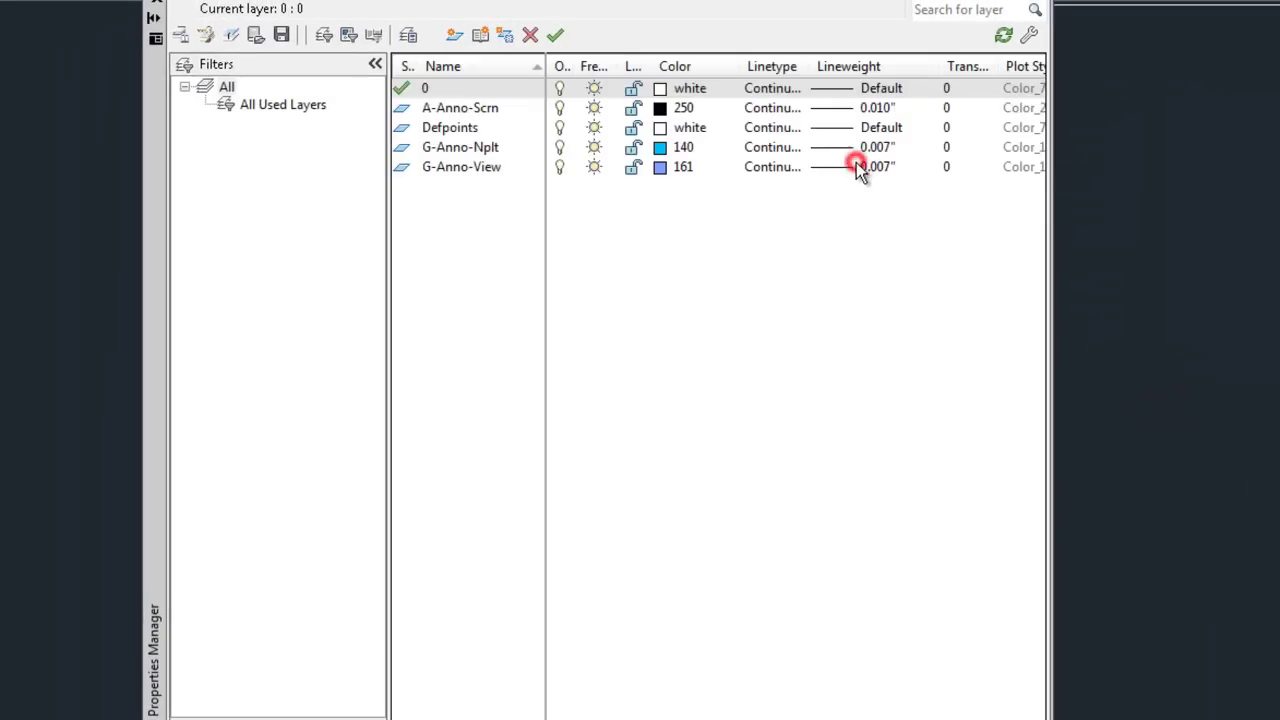
# Step: Browse lineweights for layer G-Anno-View and keep 0.007", then close the layer manager and reopen Plot
pyautogui.click(856, 167)
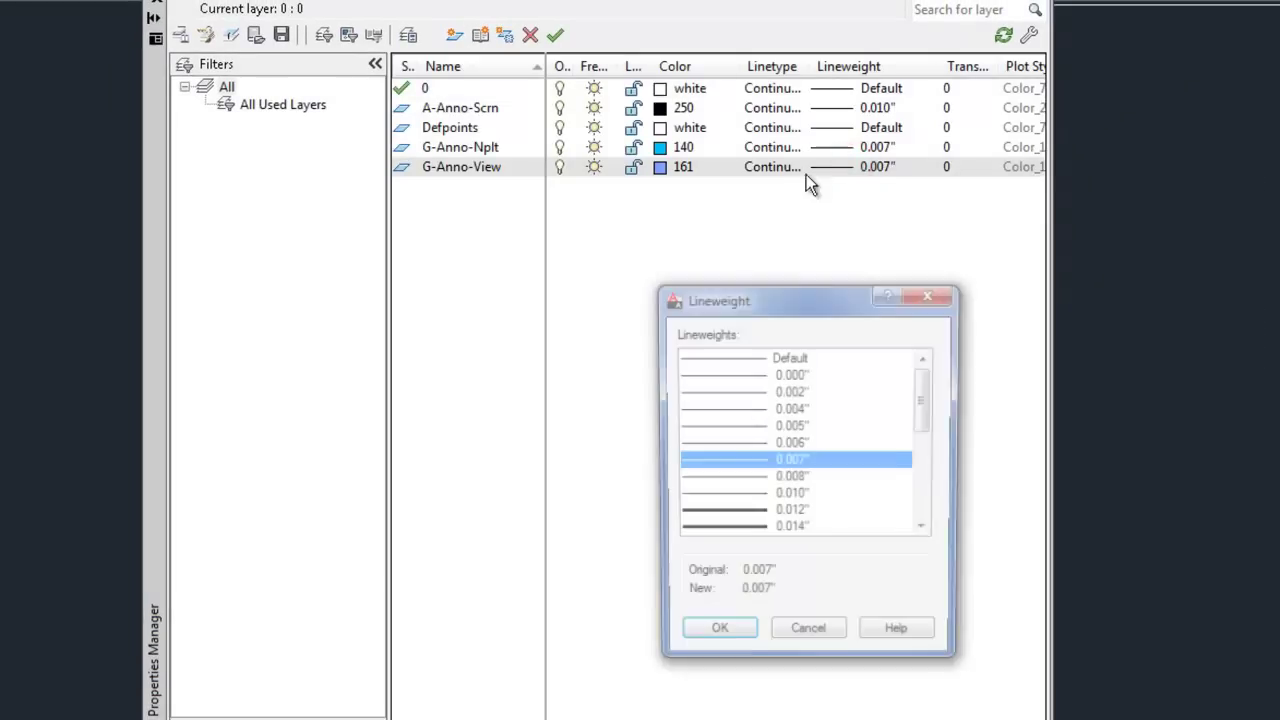
pyautogui.click(832, 640)
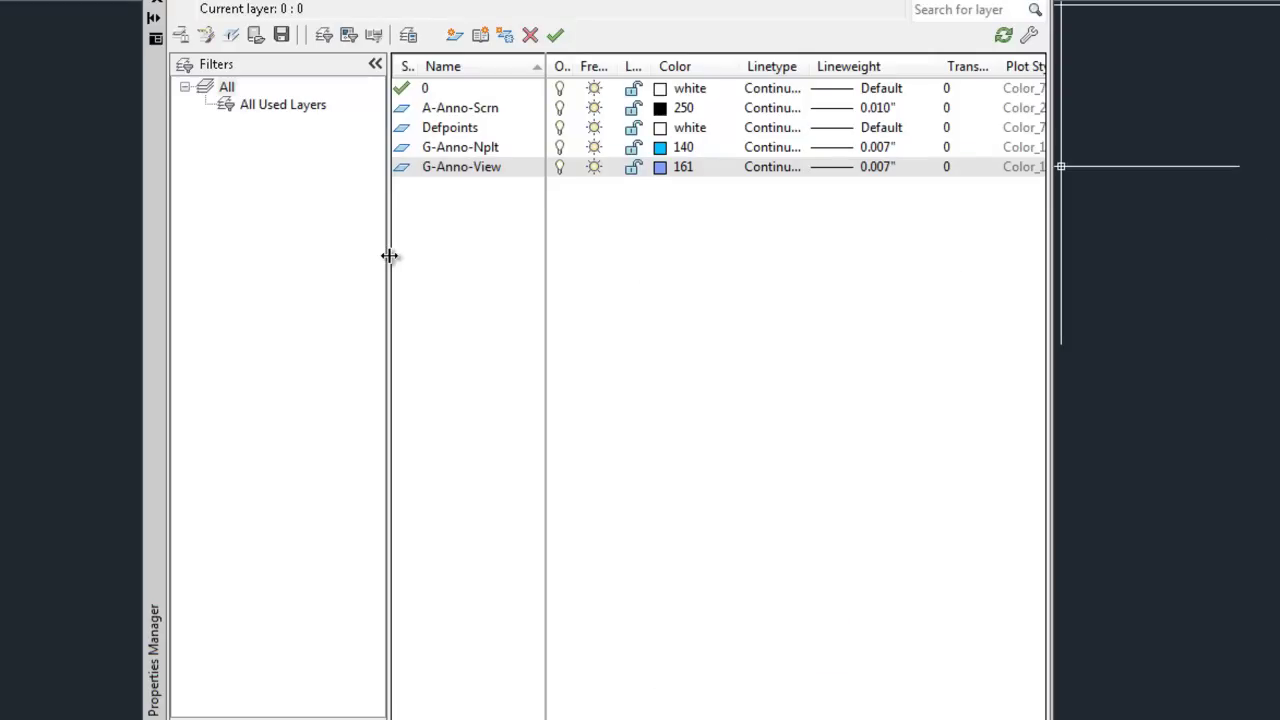
pyautogui.click(884, 168)
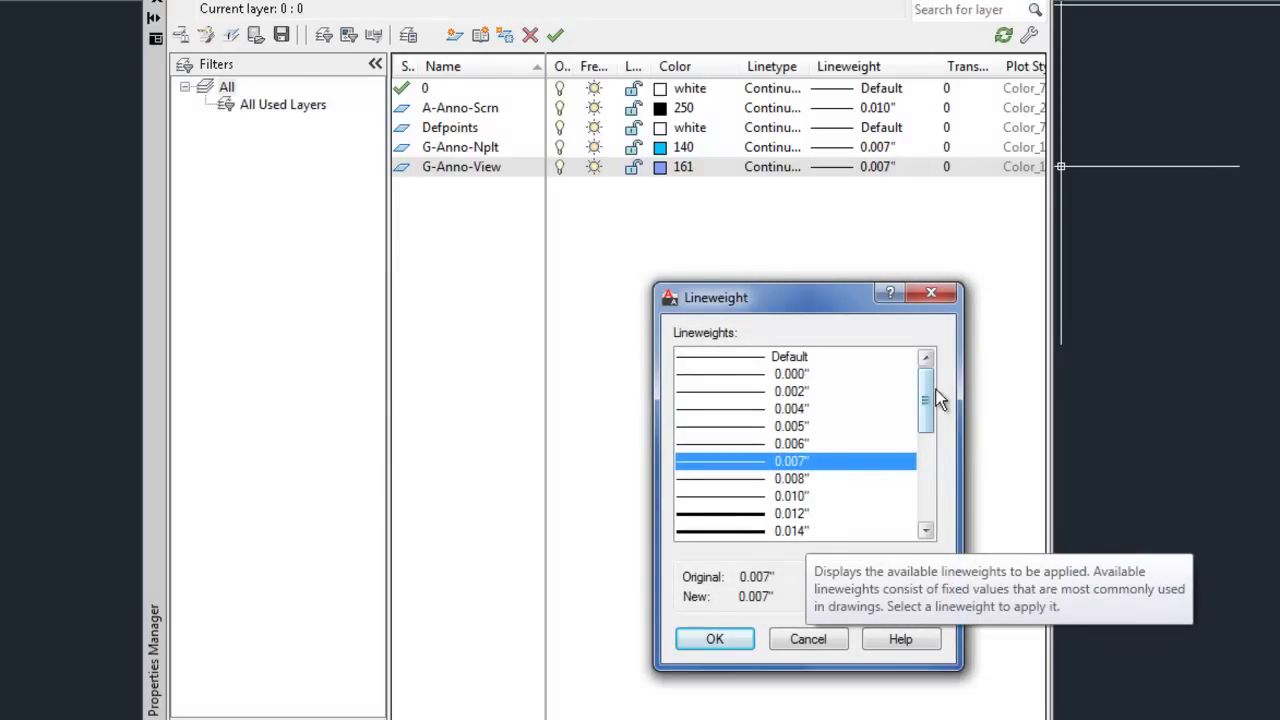
pyautogui.moveTo(926, 398); pyautogui.dragTo(924, 445)
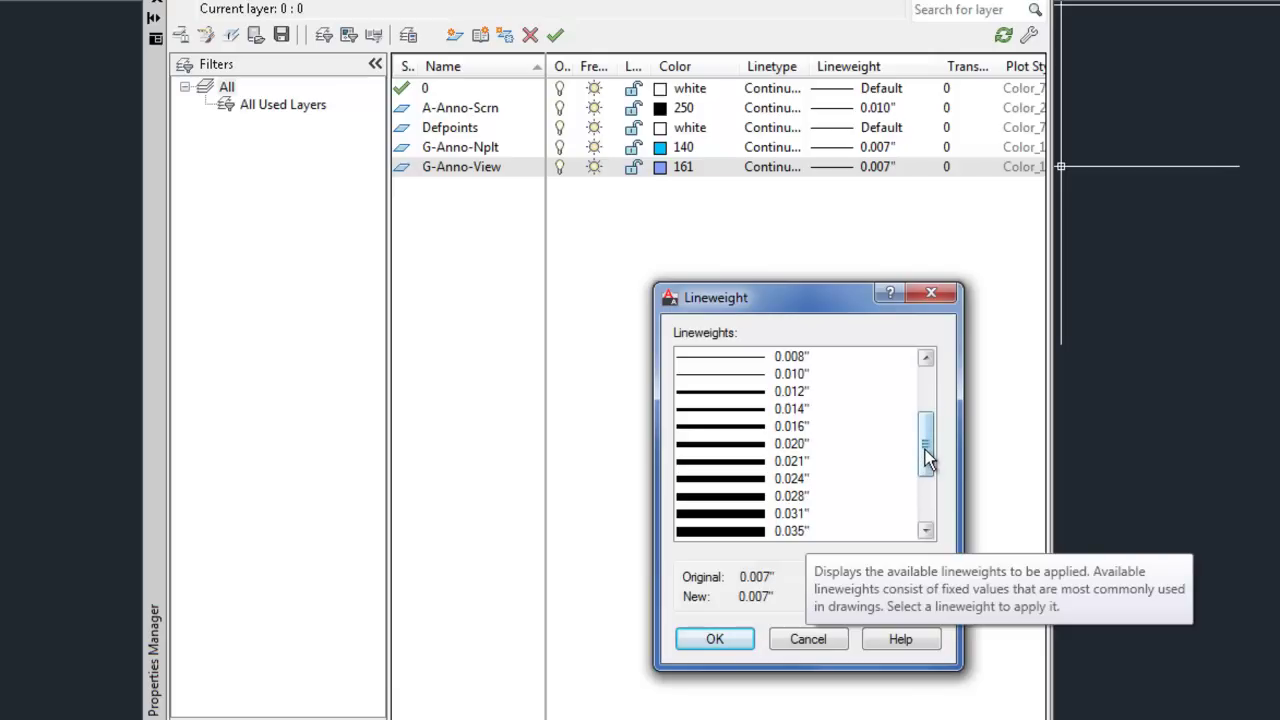
pyautogui.moveTo(925, 450); pyautogui.dragTo(931, 372)
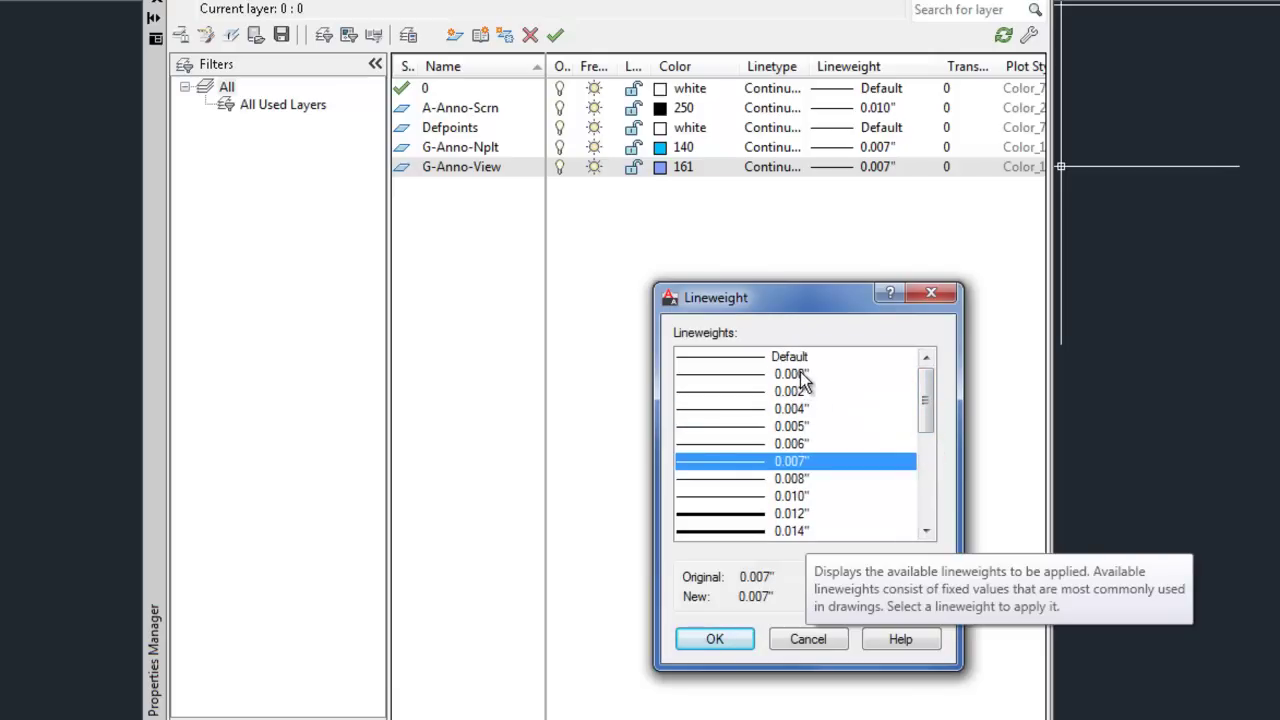
pyautogui.click(812, 640)
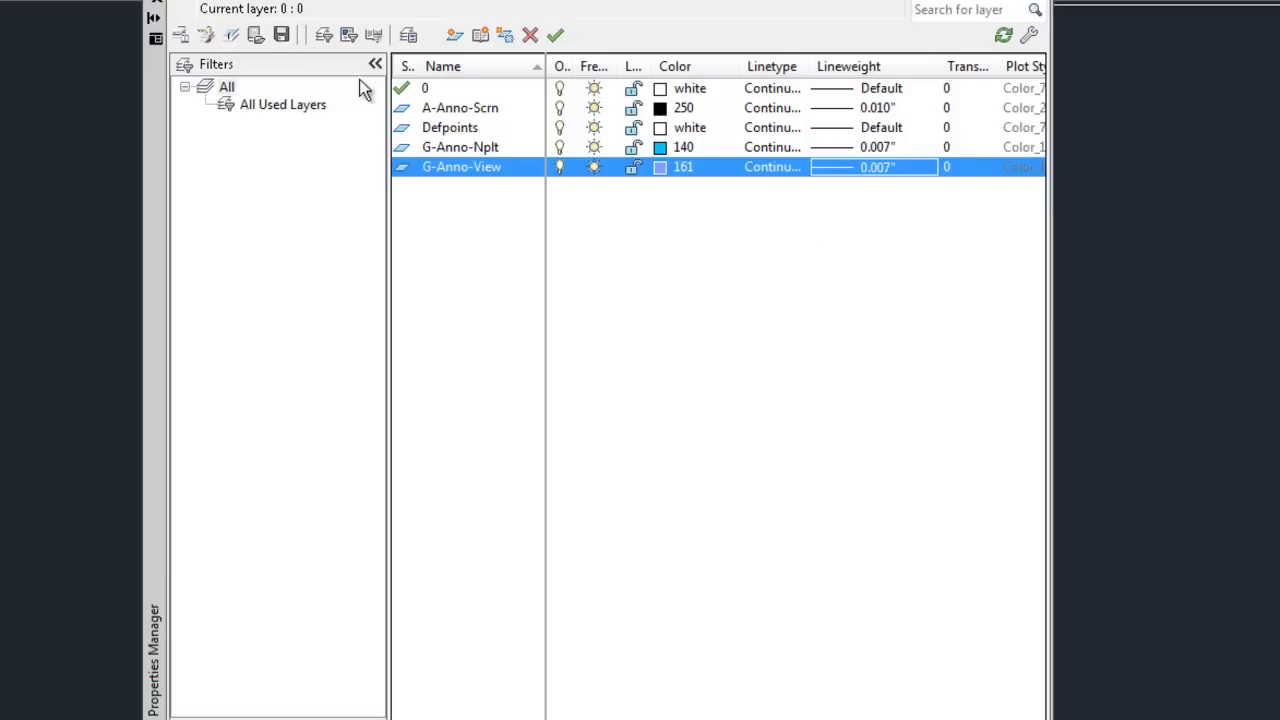
pyautogui.click(156, 5)
pyautogui.hotkey('ctrl', 'p')
# Step: Close the monochrome.ctb editor unchanged and assign _Large Scale.ctb to all layouts
pyautogui.click(1176, 268)
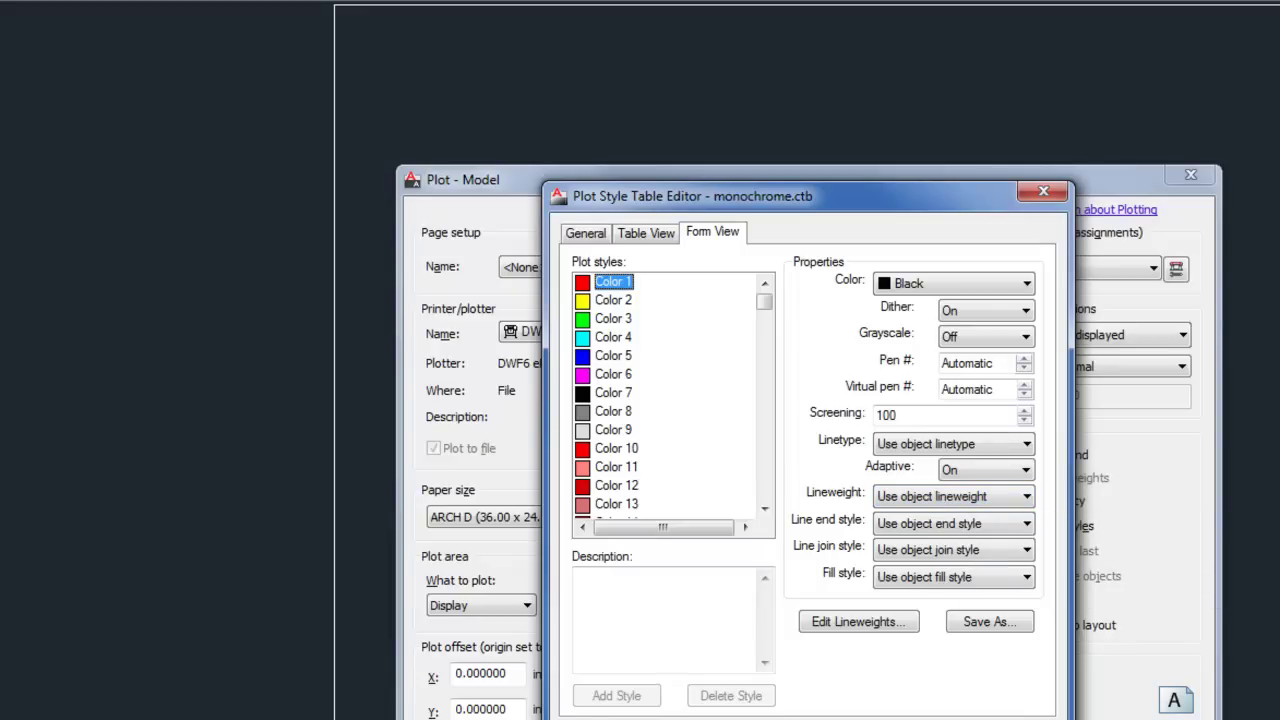
pyautogui.click(929, 705)
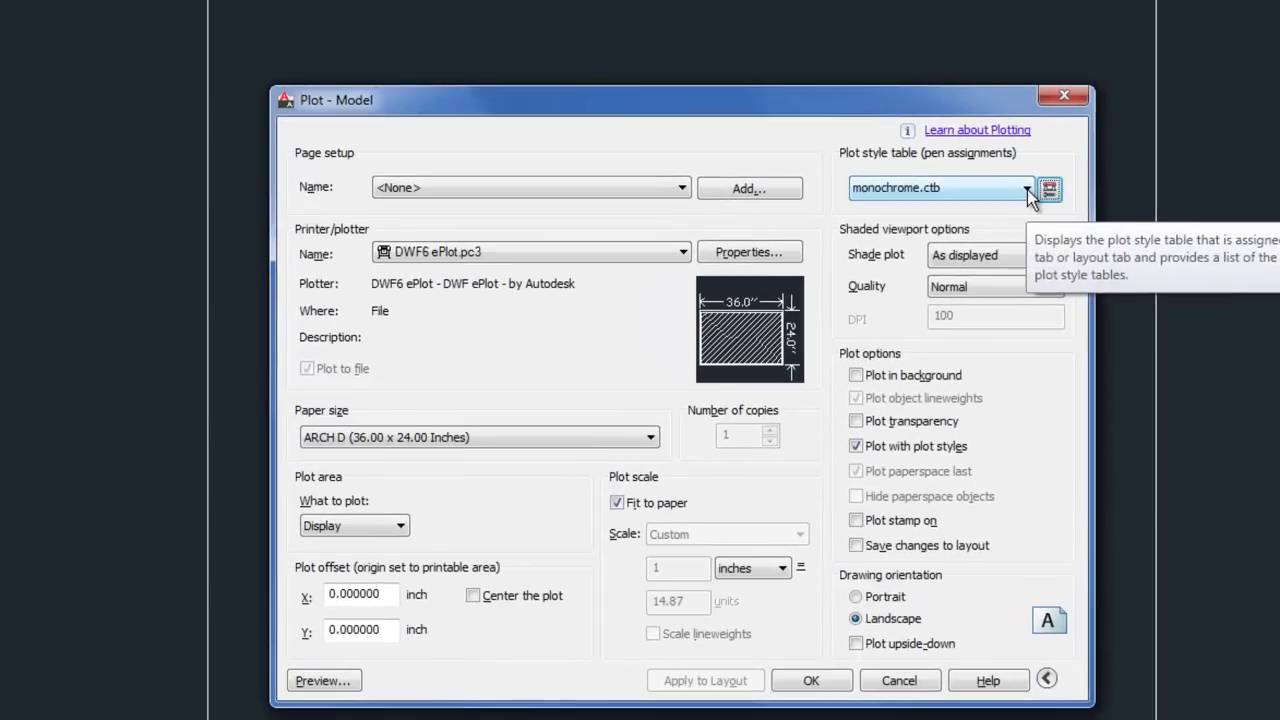
pyautogui.click(1152, 268)
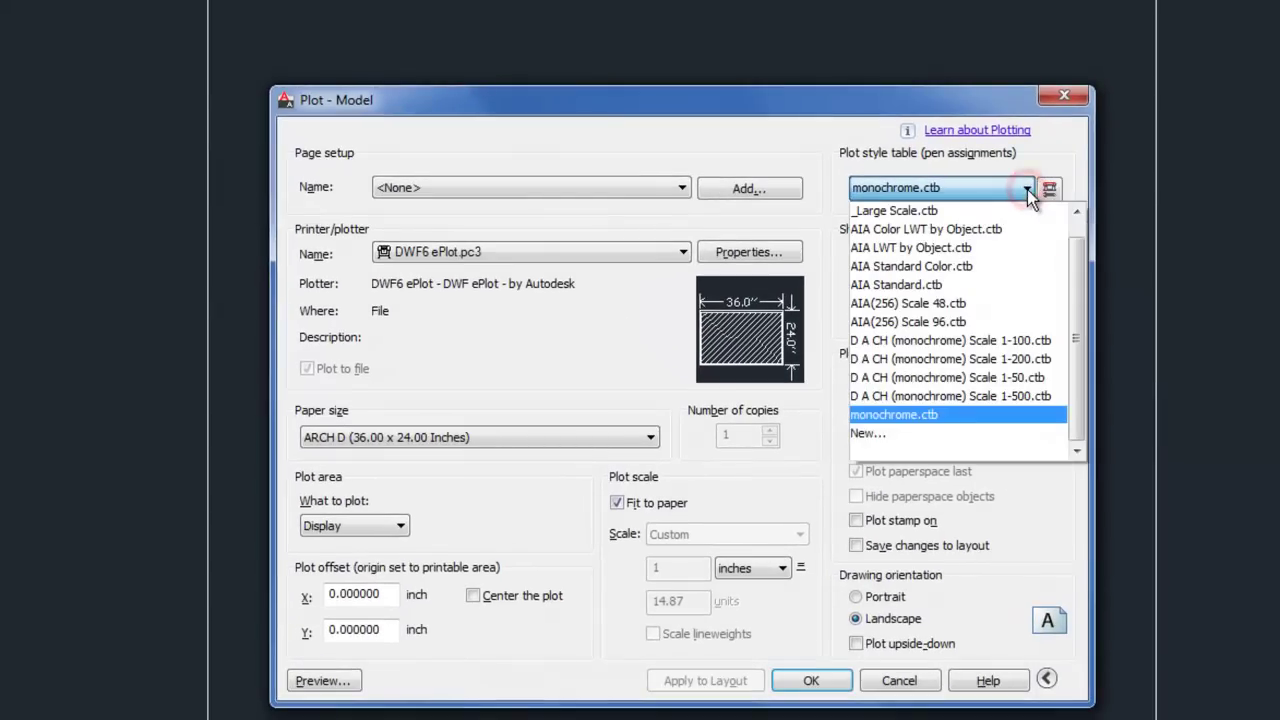
pyautogui.click(883, 213)
pyautogui.click(735, 455)
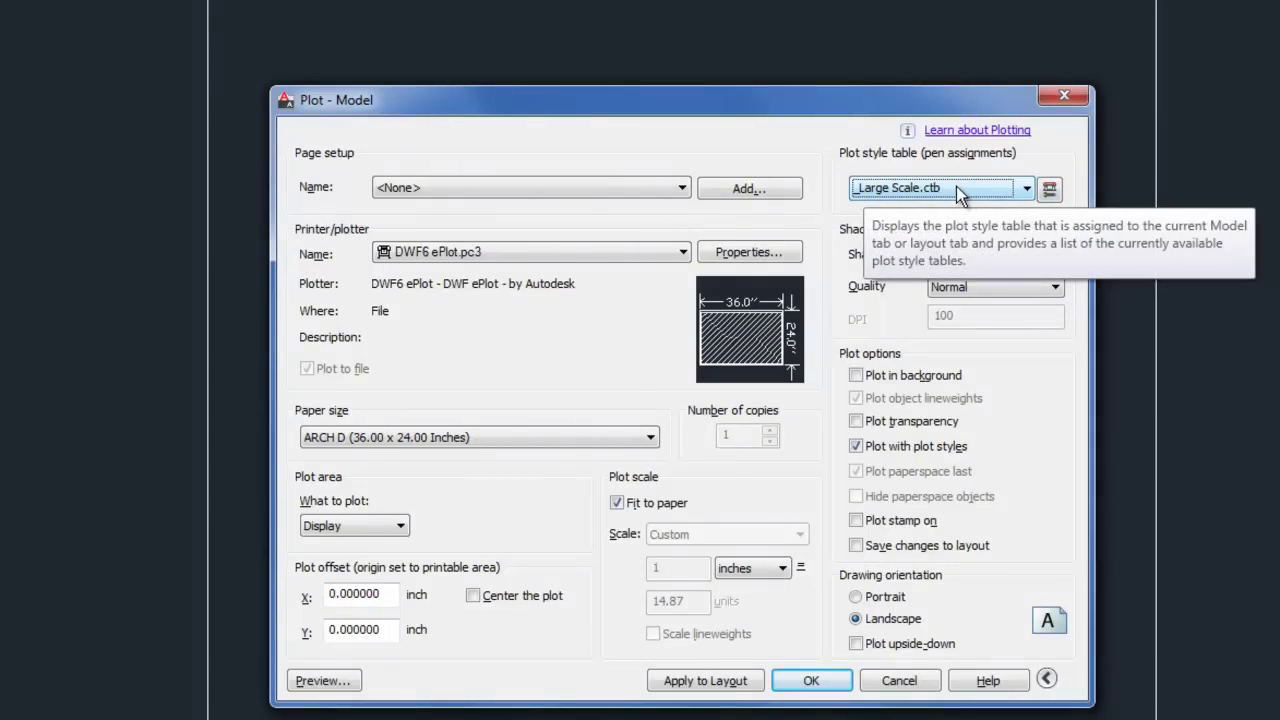
pyautogui.click(1049, 190)
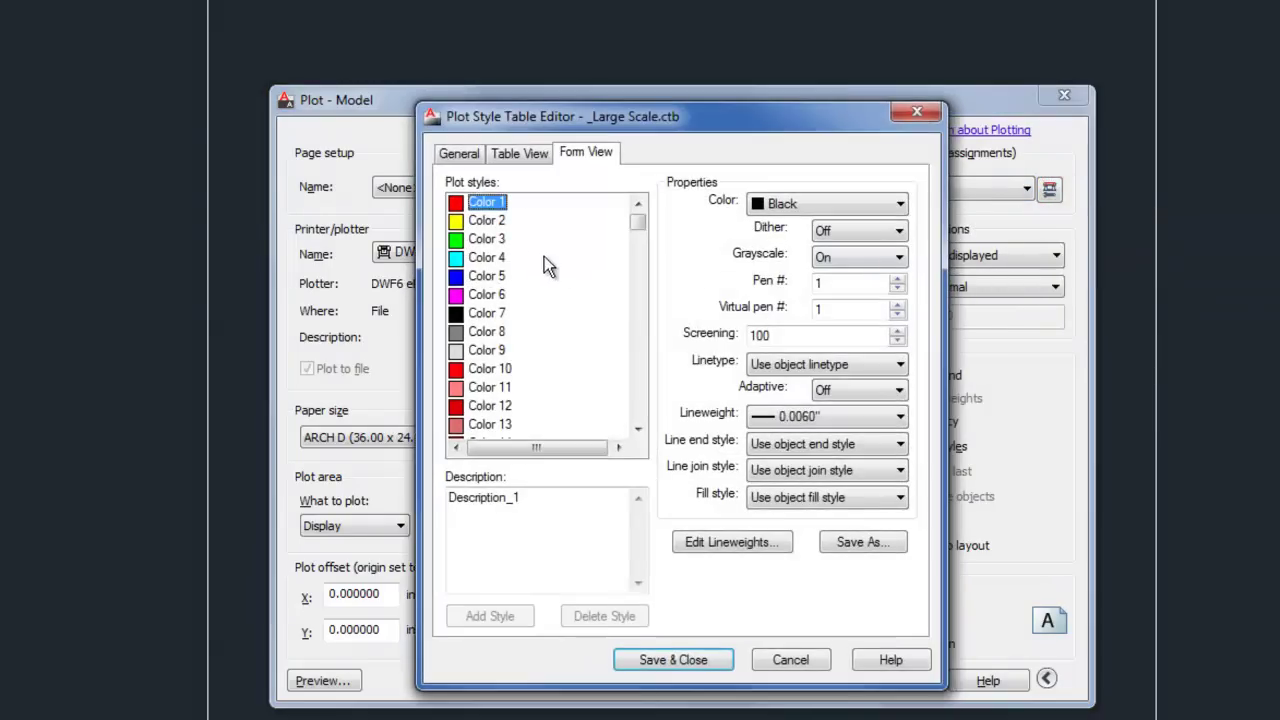
pyautogui.click(487, 275)
pyautogui.click(487, 312)
pyautogui.click(489, 352)
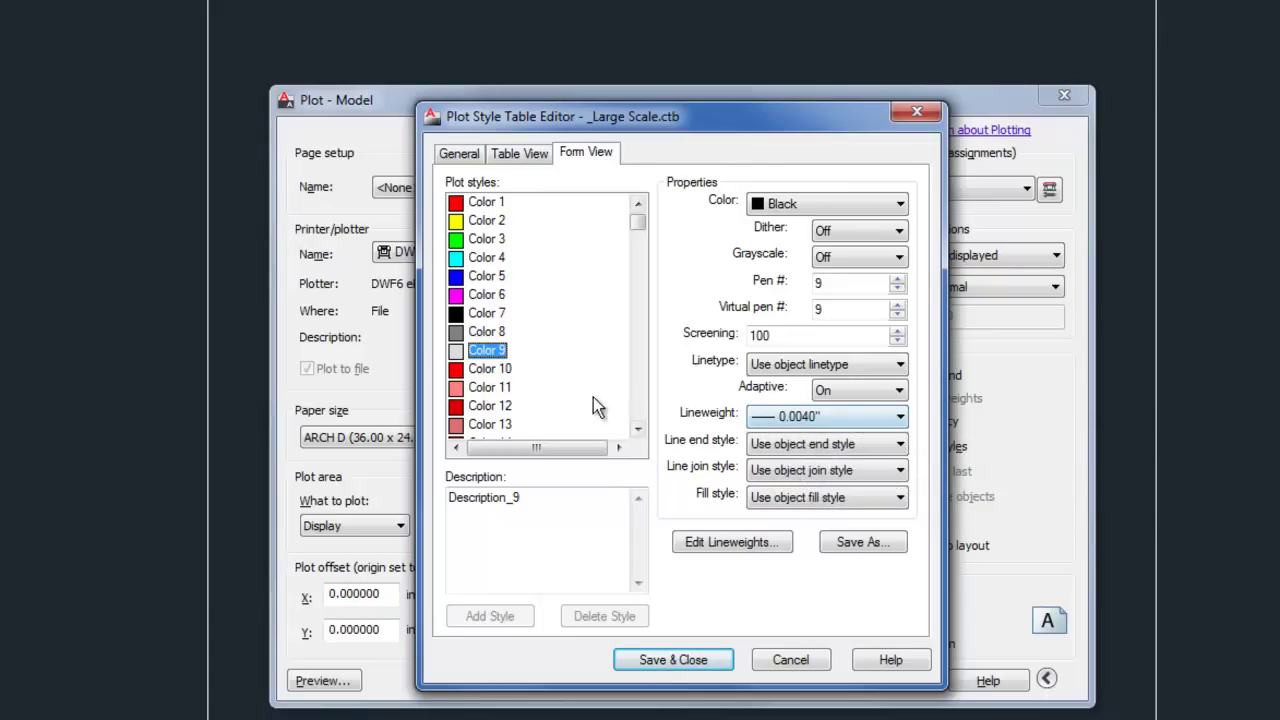
pyautogui.click(500, 296)
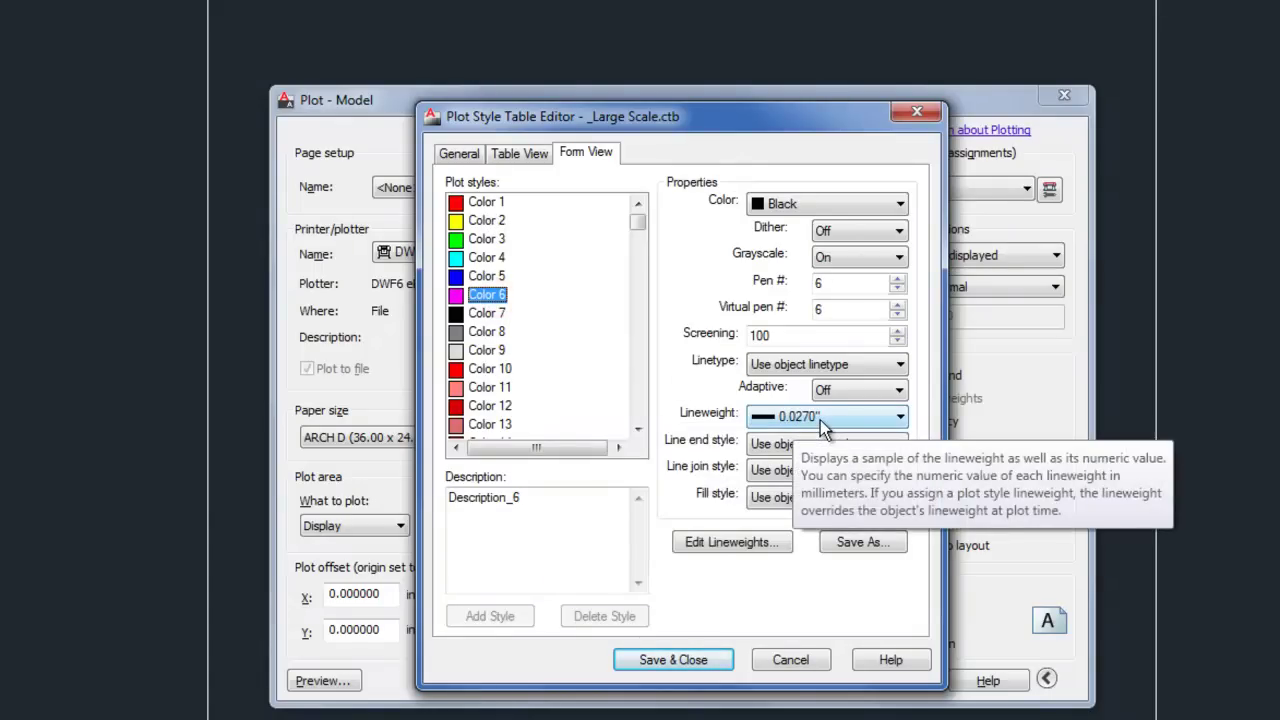
pyautogui.click(514, 210)
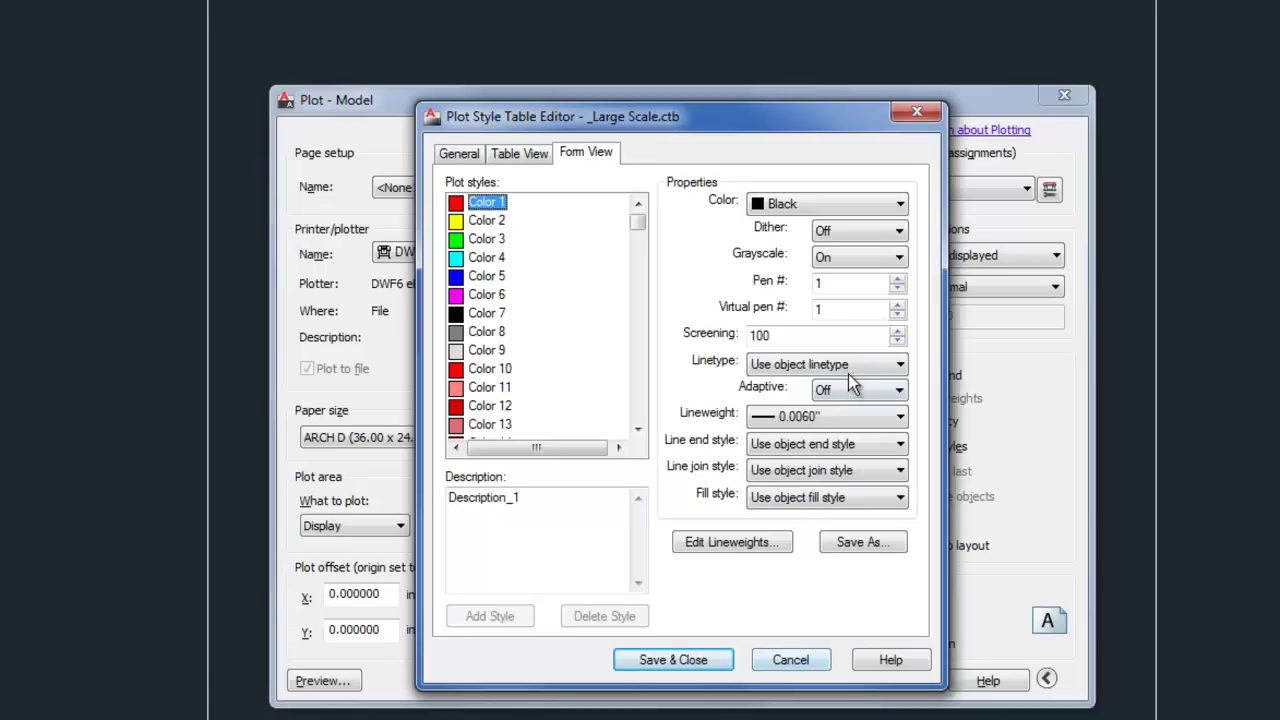
pyautogui.doubleClick(770, 334)
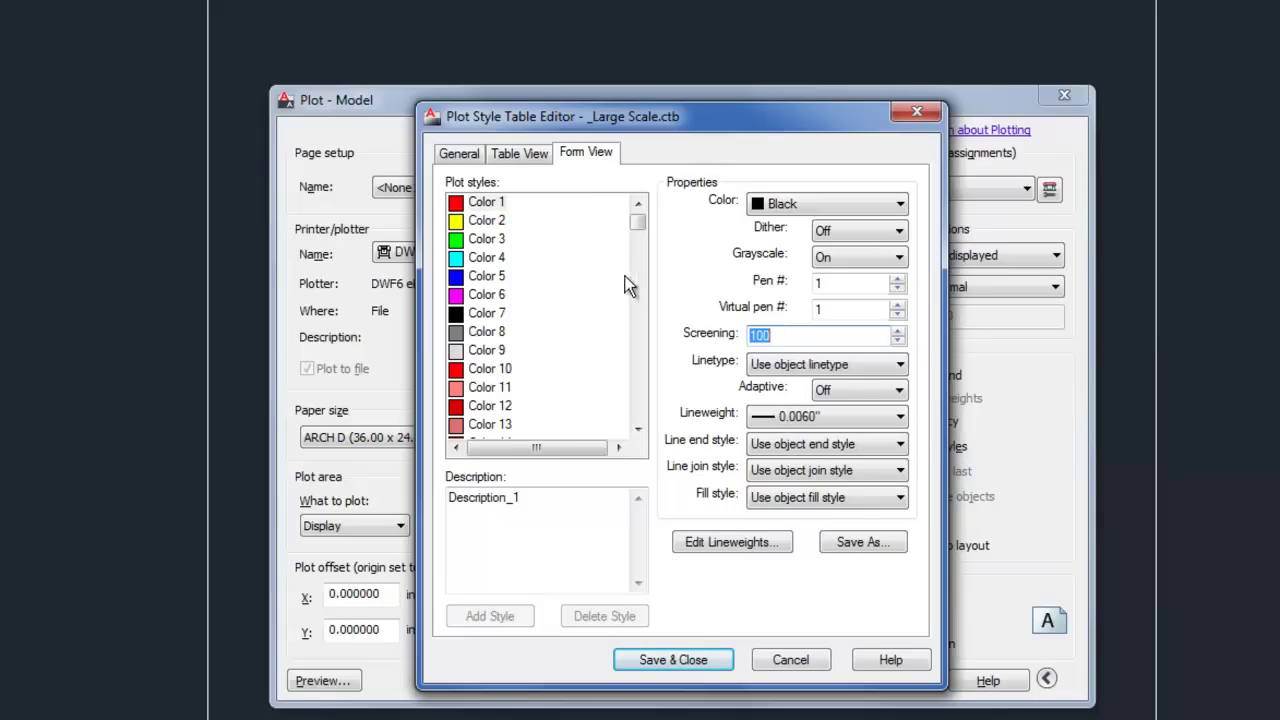
pyautogui.moveTo(639, 222); pyautogui.dragTo(643, 428)
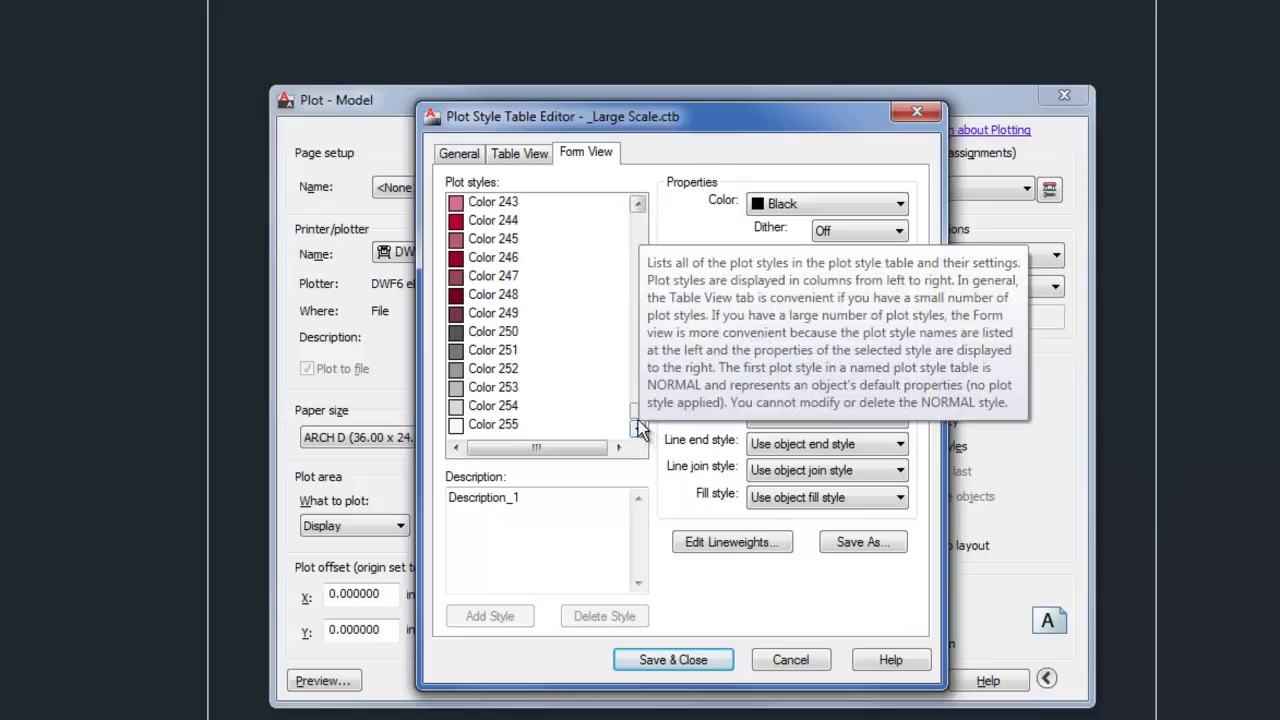
pyautogui.click(505, 387)
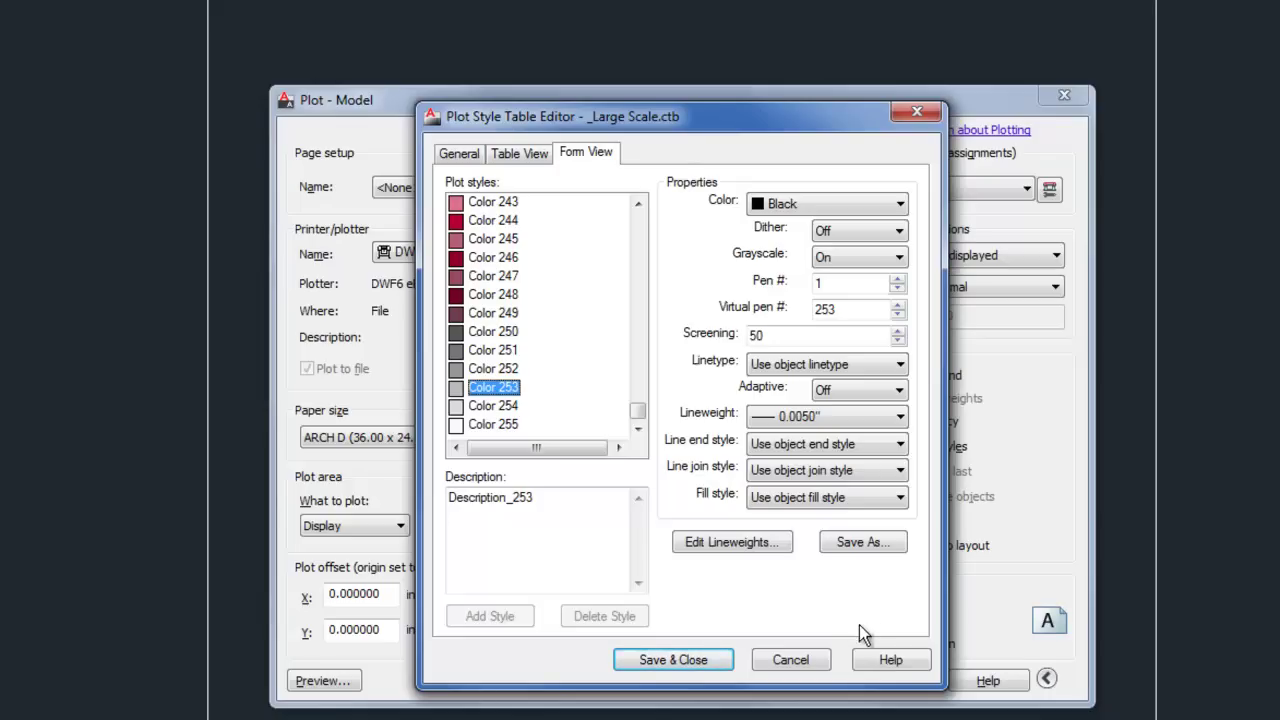
pyautogui.click(791, 662)
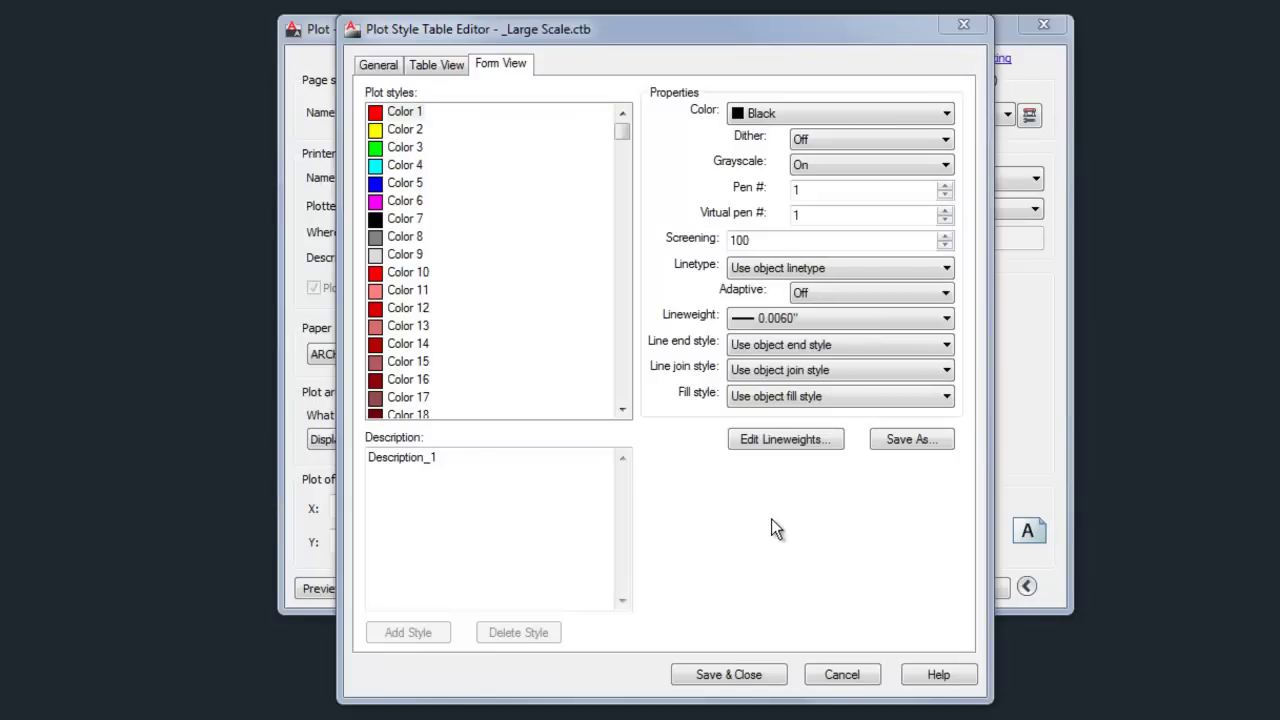
pyautogui.click(776, 113)
pyautogui.click(776, 113)
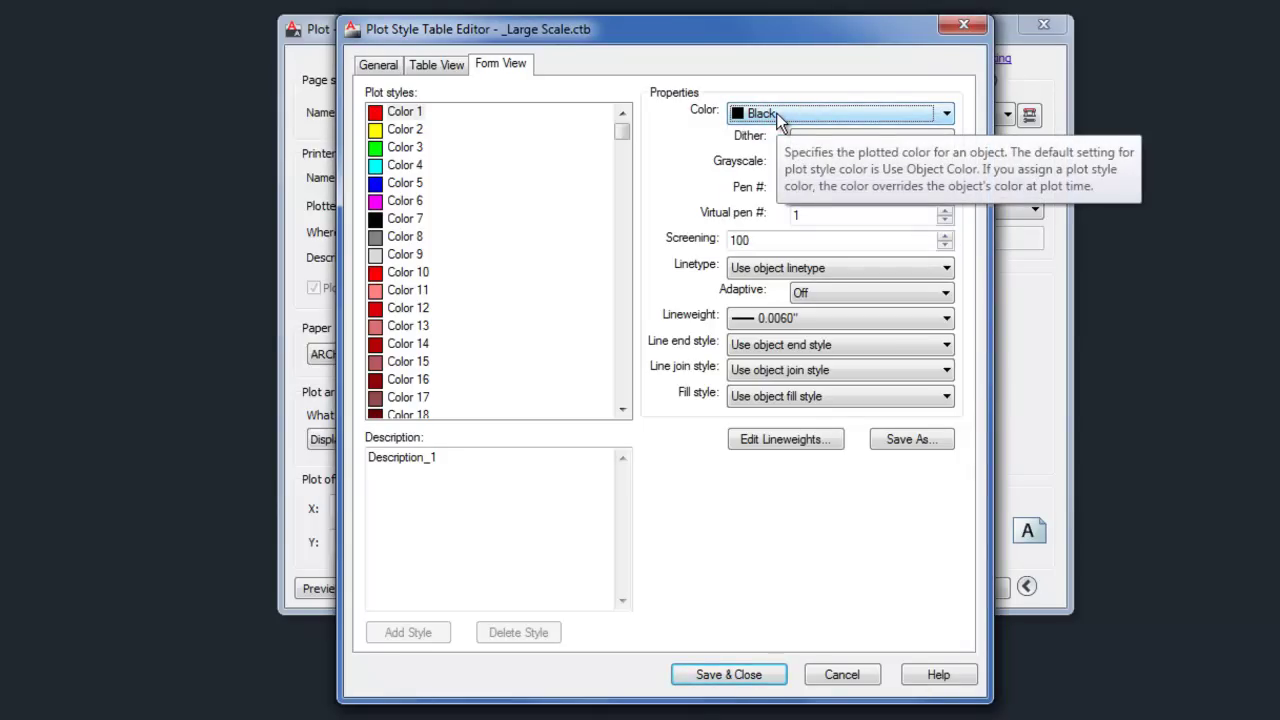
pyautogui.click(842, 674)
pyautogui.click(972, 112)
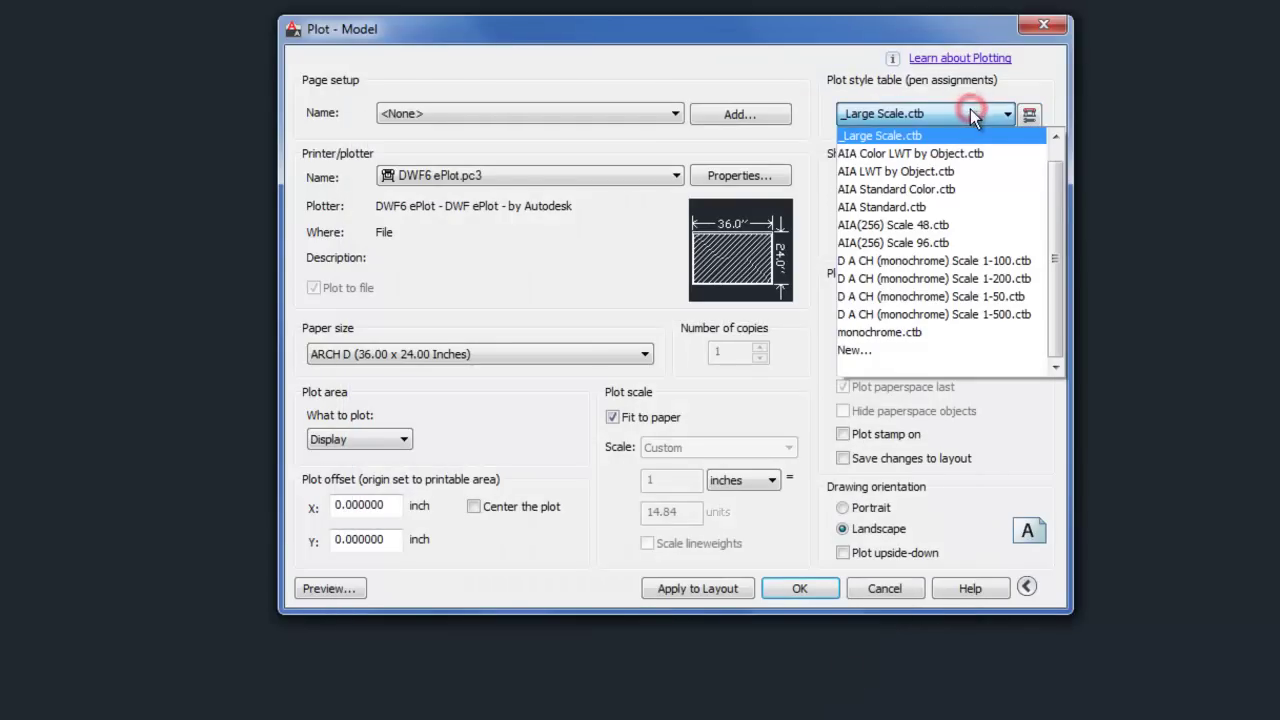
# Step: Assign AIA Standard Color.ctb to all layouts and view its plot styles without saving
pyautogui.click(951, 189)
pyautogui.click(726, 368)
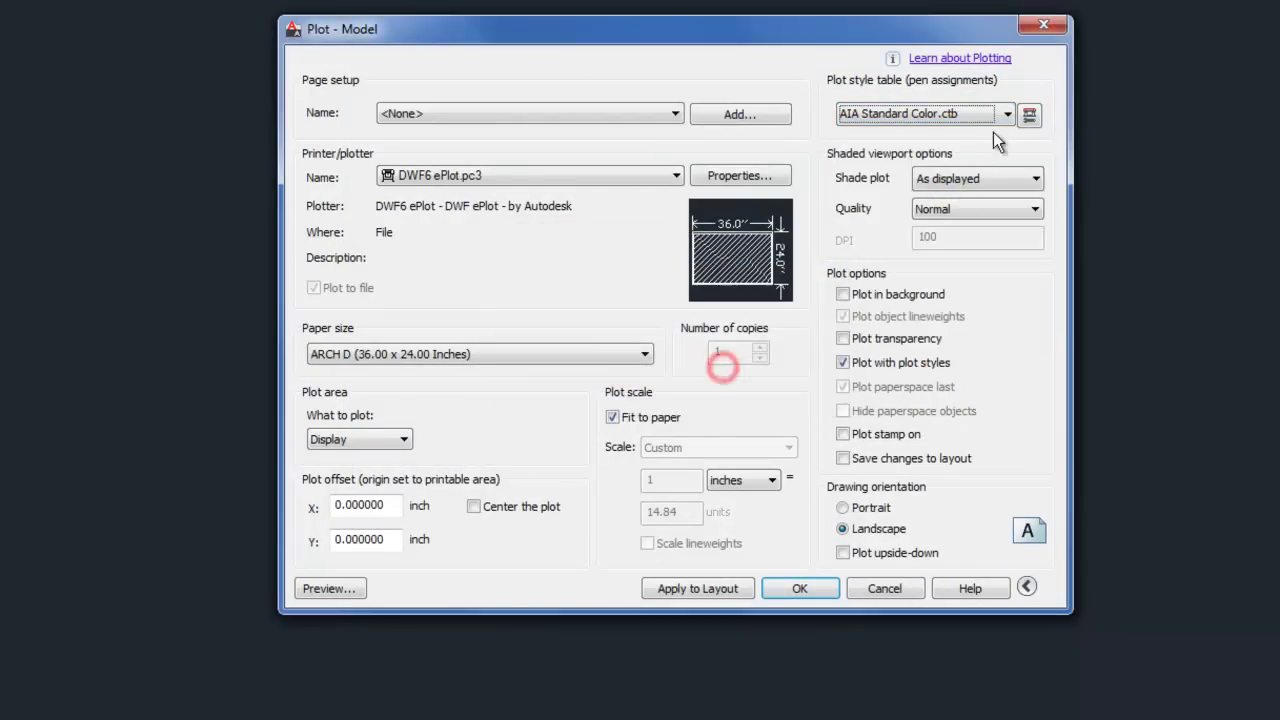
pyautogui.click(1030, 114)
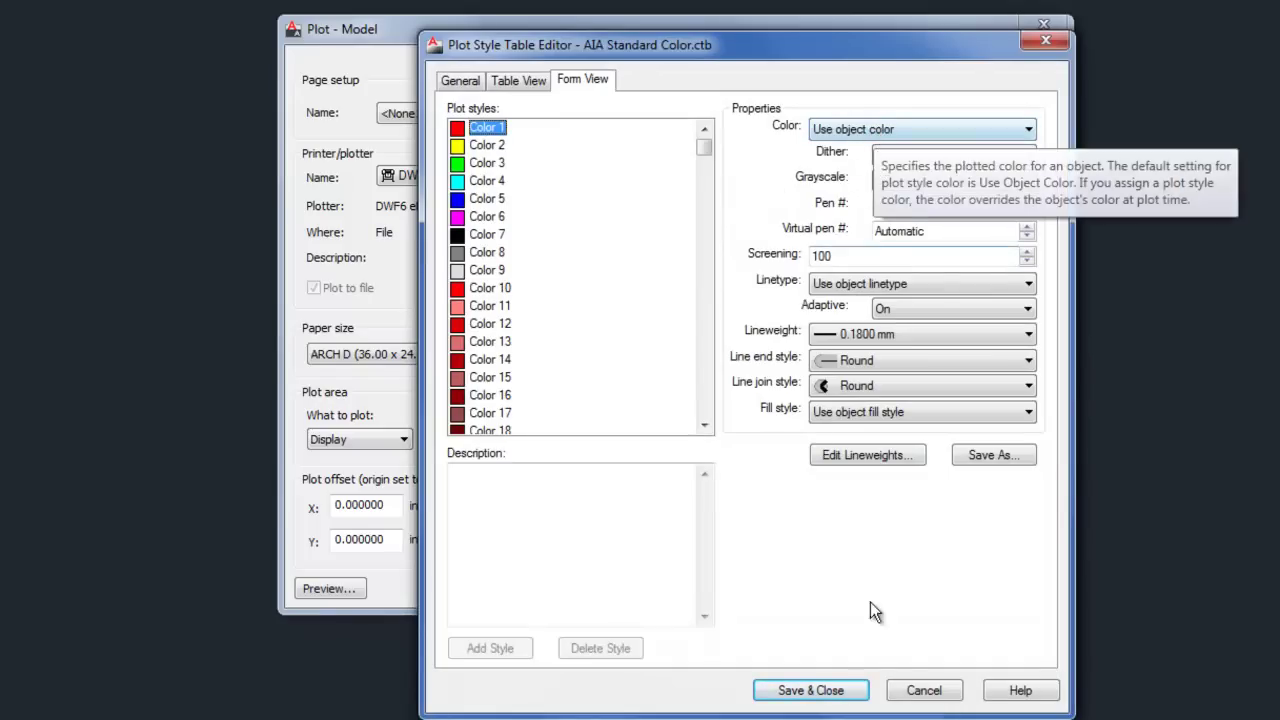
pyautogui.click(921, 690)
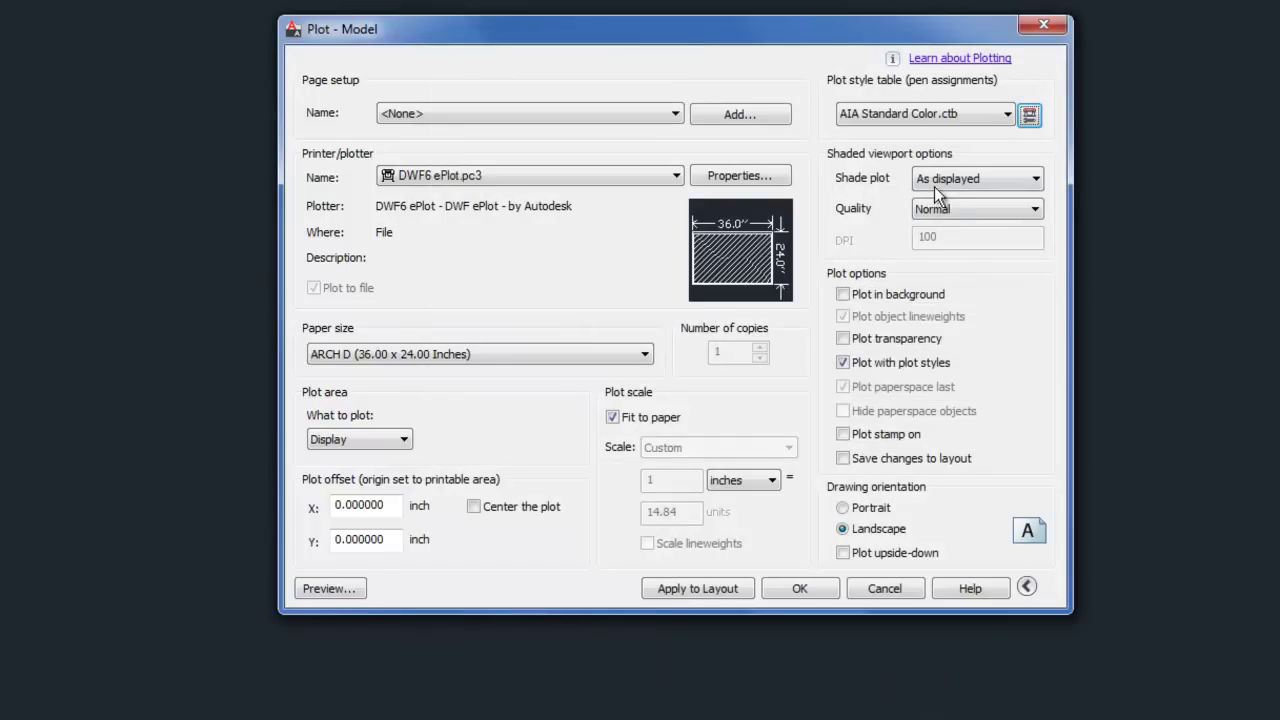
# Step: Reassign _Large Scale.ctb to all layouts and open it in the Plot Style Table Editor
pyautogui.click(984, 117)
pyautogui.click(976, 135)
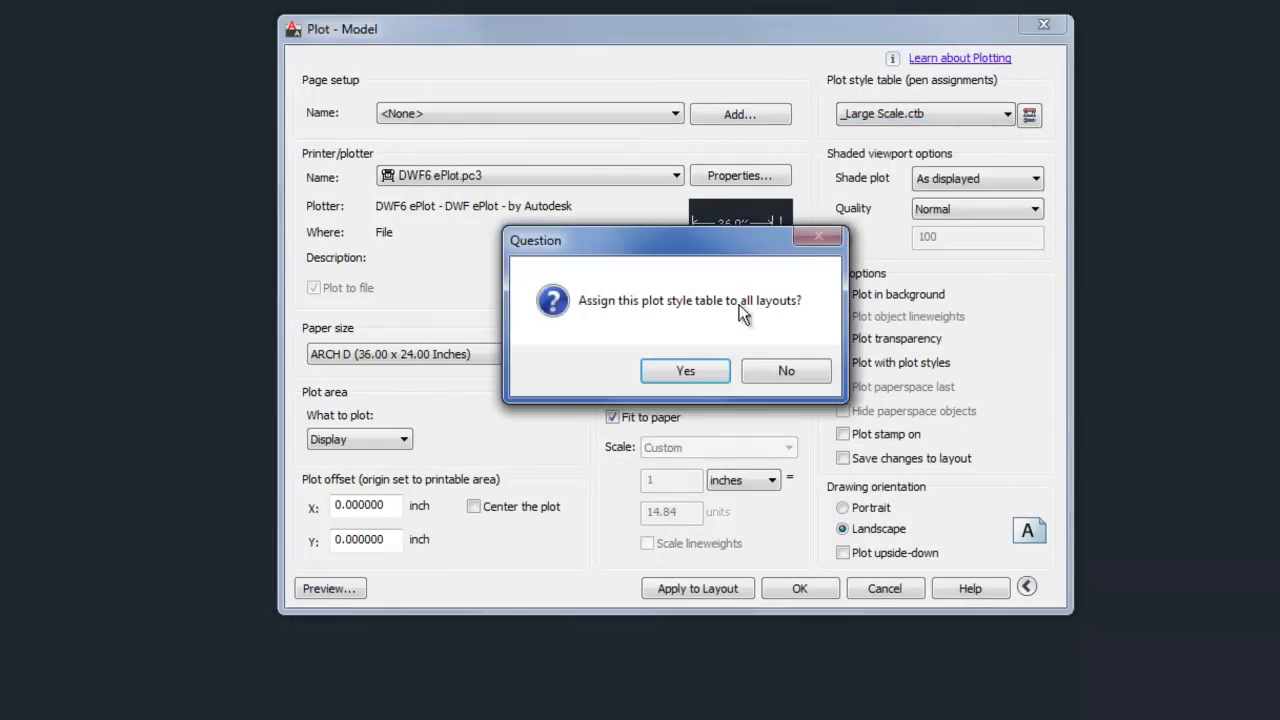
pyautogui.click(764, 369)
pyautogui.click(1030, 114)
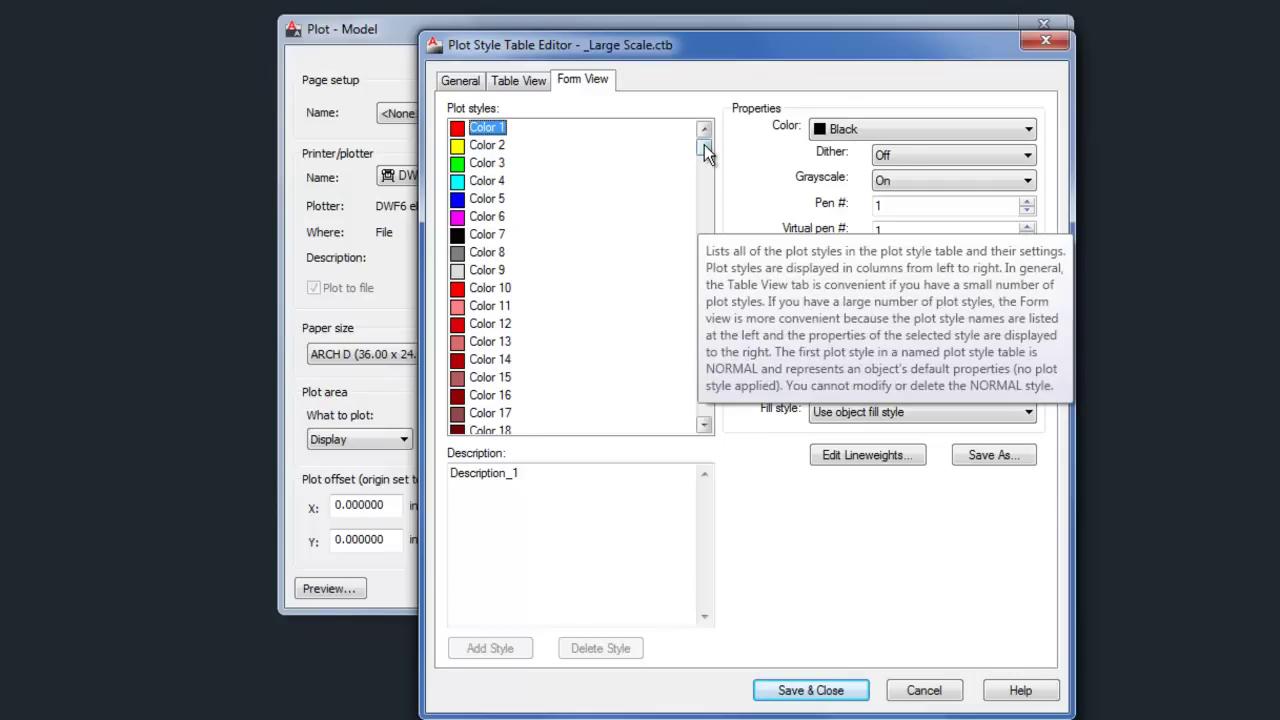
# Step: Select the color styles through Color 255, view the Color list unchanged, and cancel the editor
pyautogui.moveTo(704, 150); pyautogui.dragTo(704, 415)
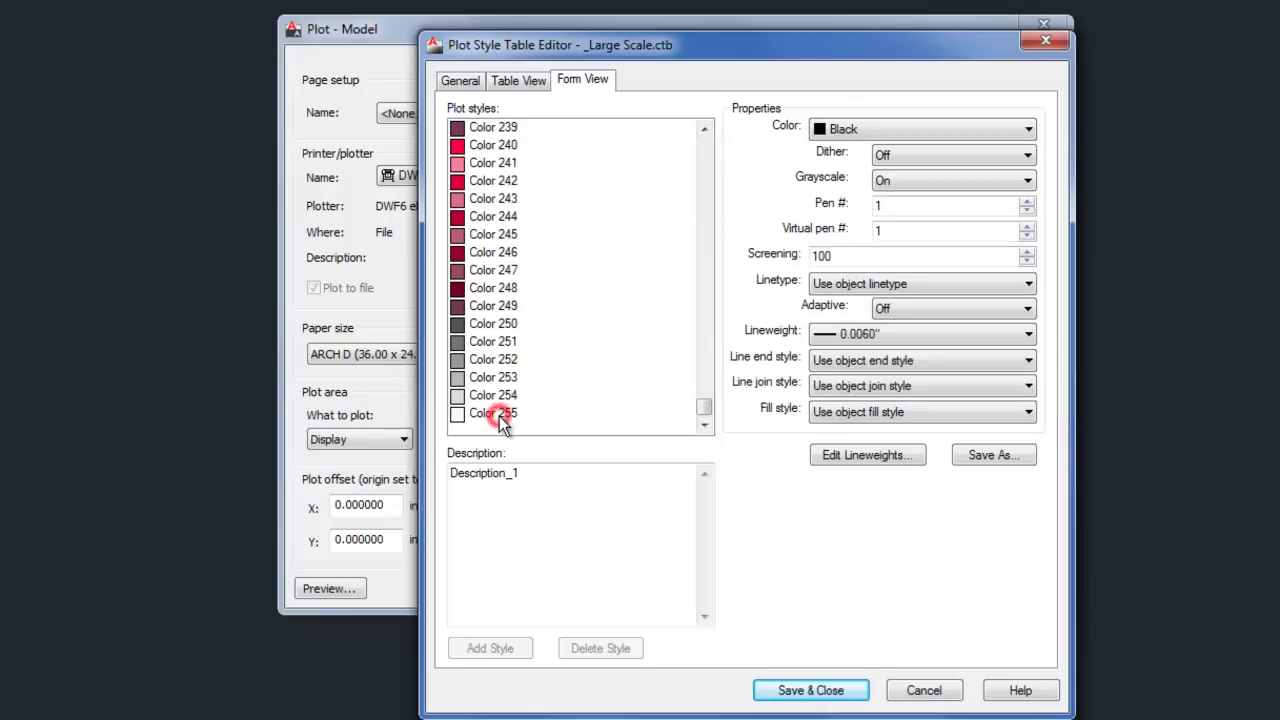
pyautogui.keyDown('shift'); pyautogui.click(503, 414); pyautogui.keyUp('shift')
pyautogui.click(866, 131)
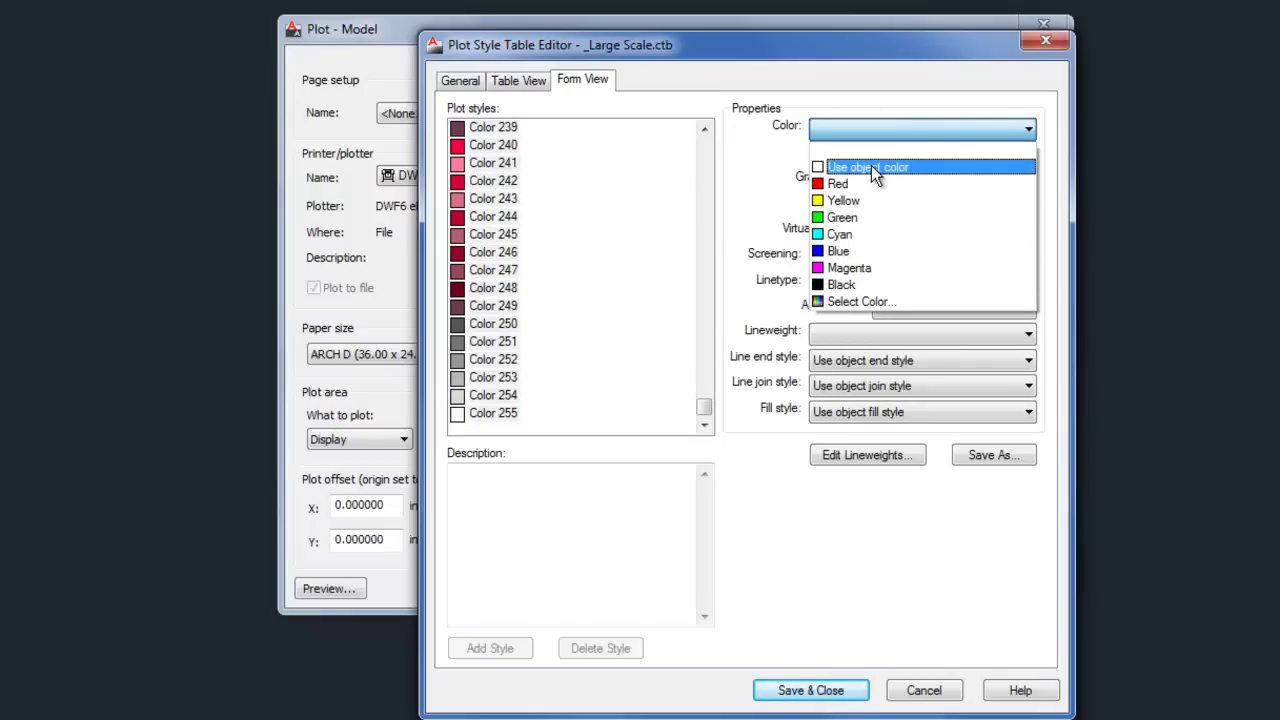
pyautogui.click(871, 149)
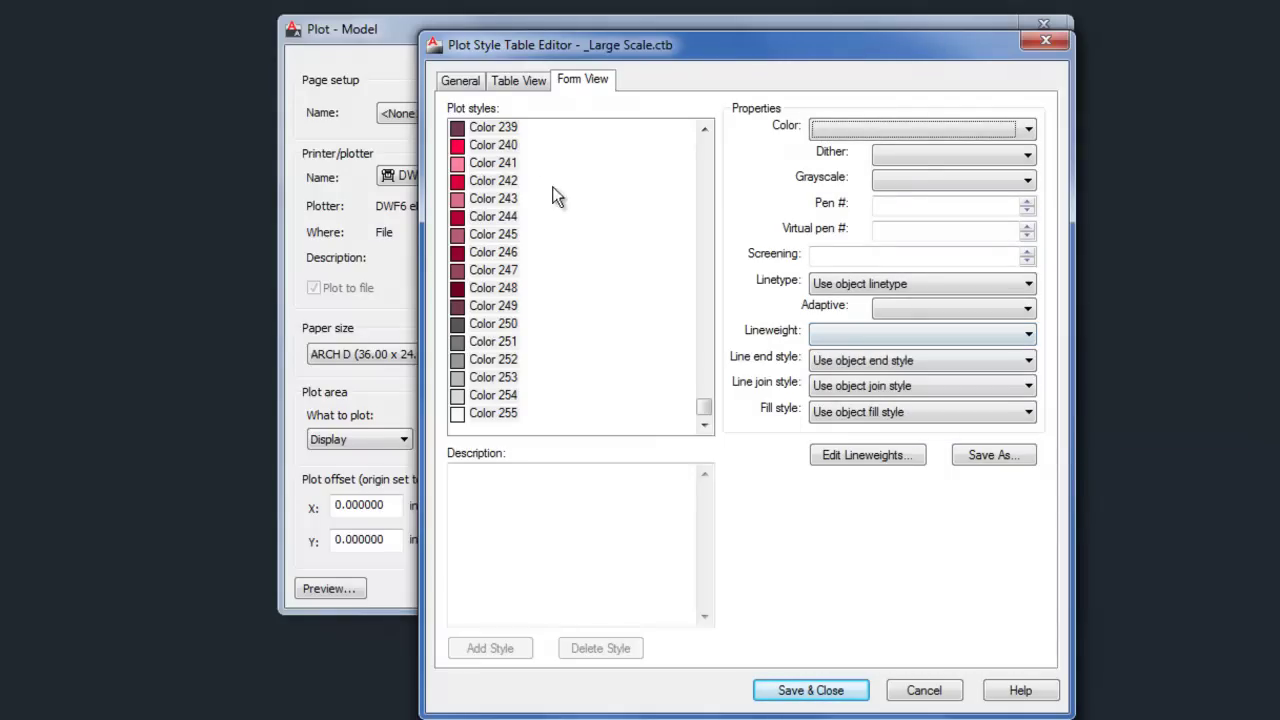
pyautogui.click(920, 557)
pyautogui.click(933, 697)
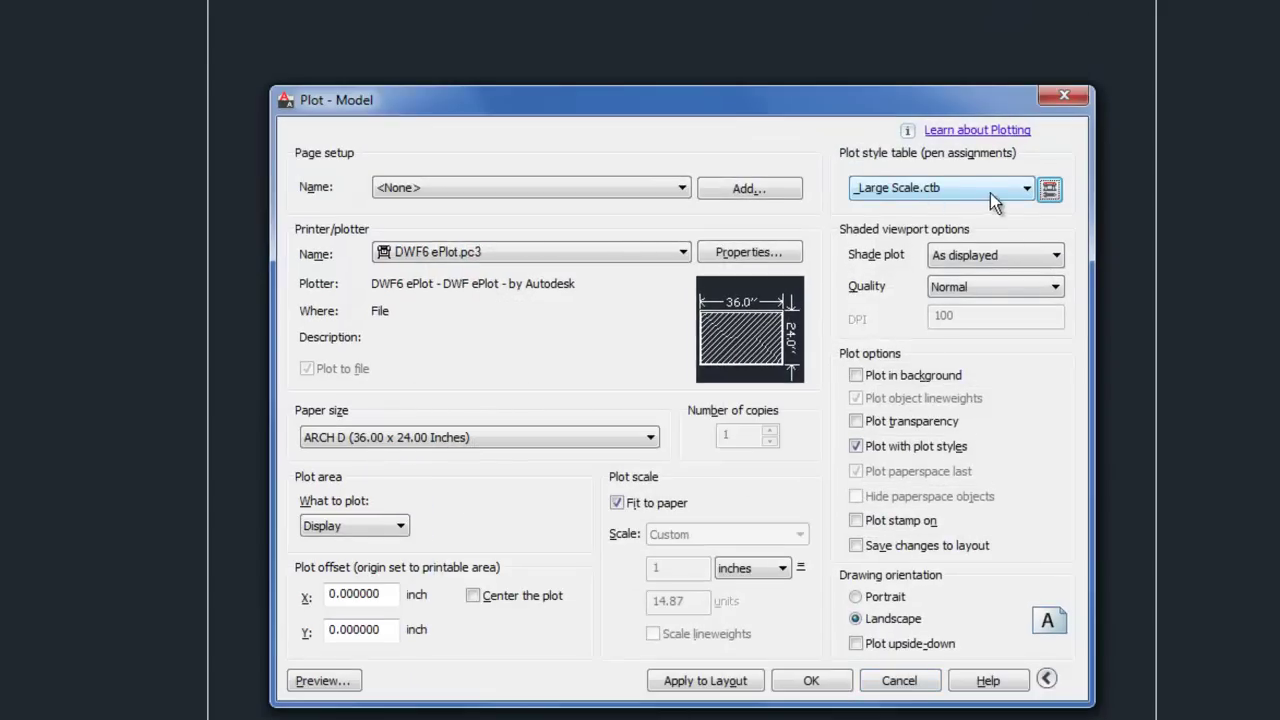
# Step: Keep _Large Scale.ctb as the plot style table and cancel the Plot dialog without plotting
pyautogui.click(996, 190)
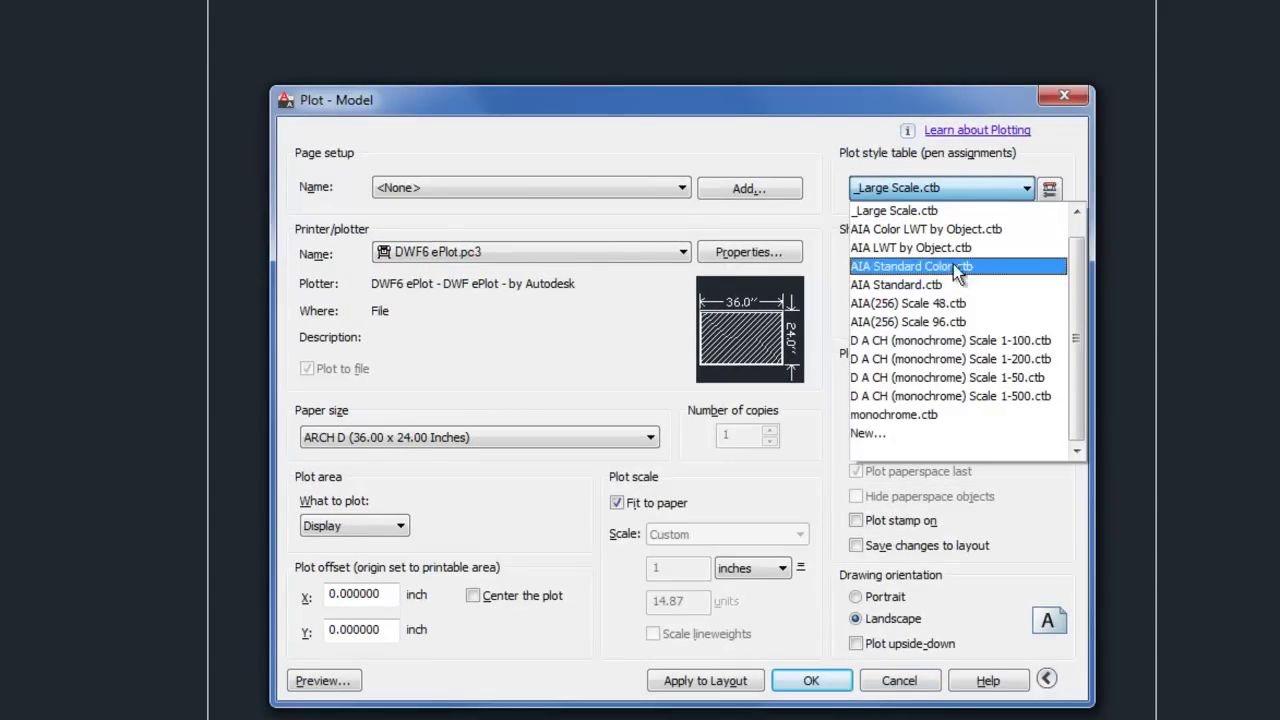
pyautogui.click(1022, 557)
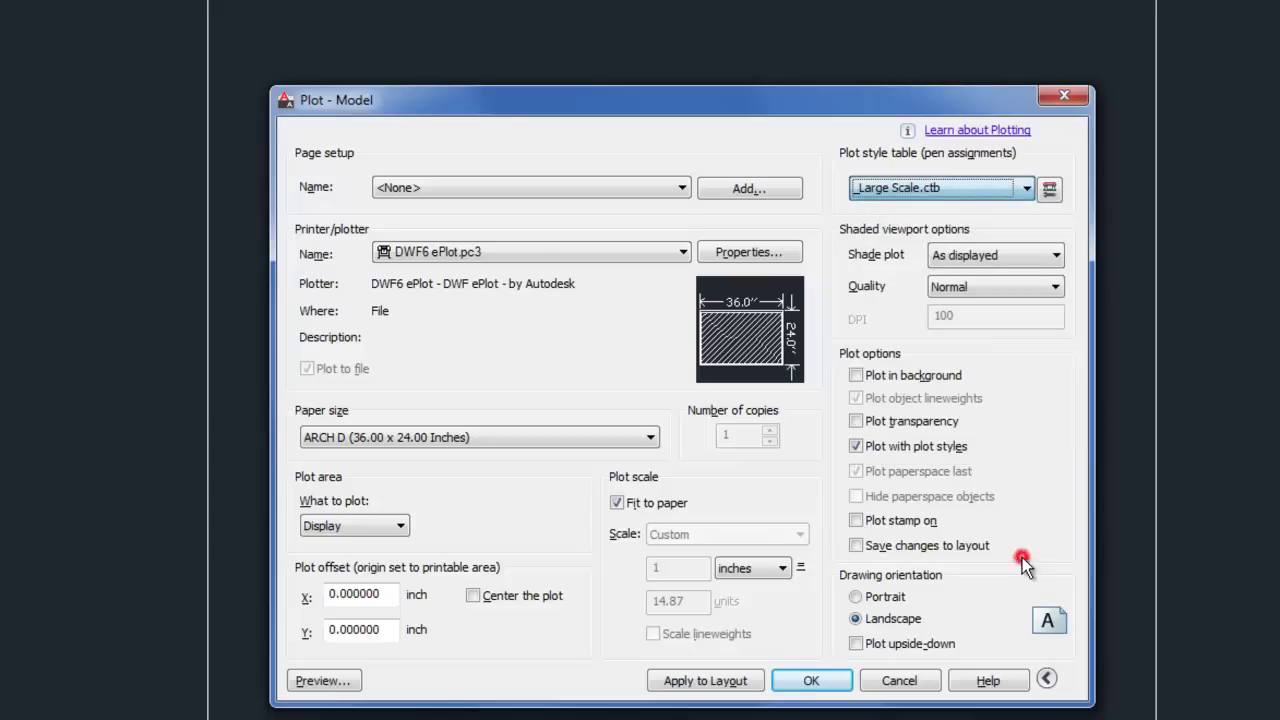
pyautogui.click(899, 682)
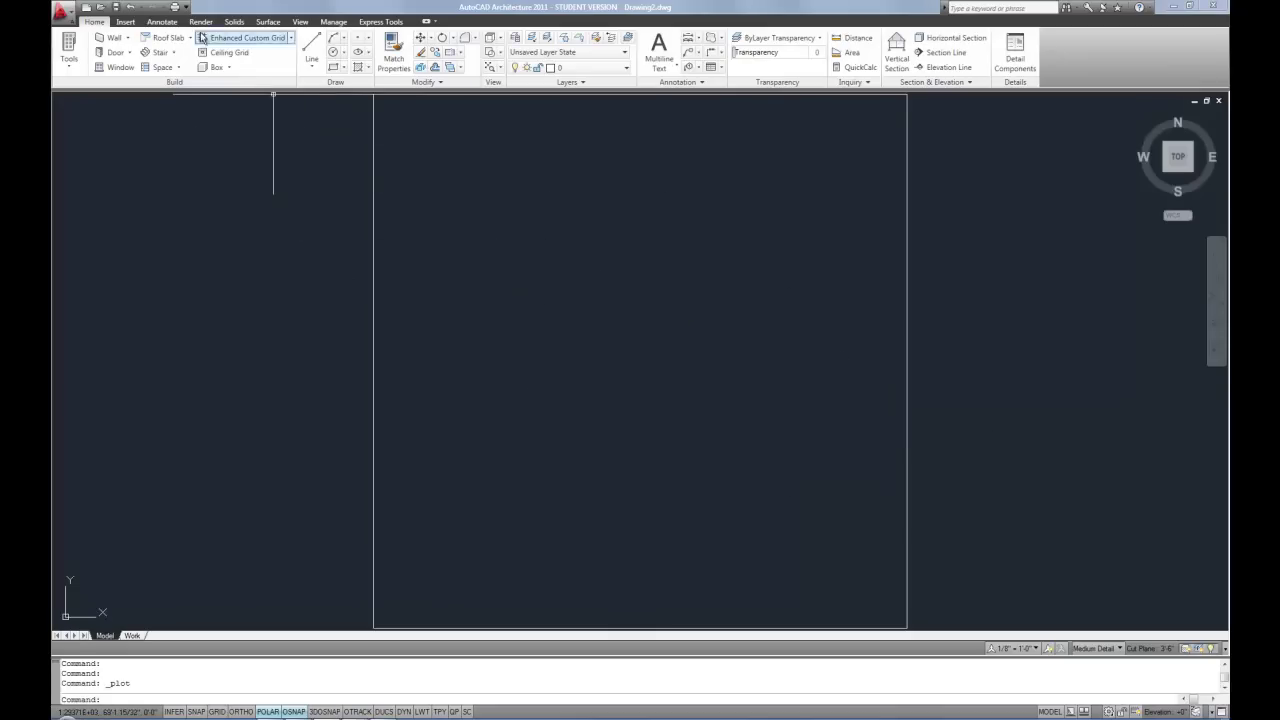
# Step: Start a new drawing and select Aec Model (Imperial Stb).dwt after previewing the Ctb template
pyautogui.click(66, 14)
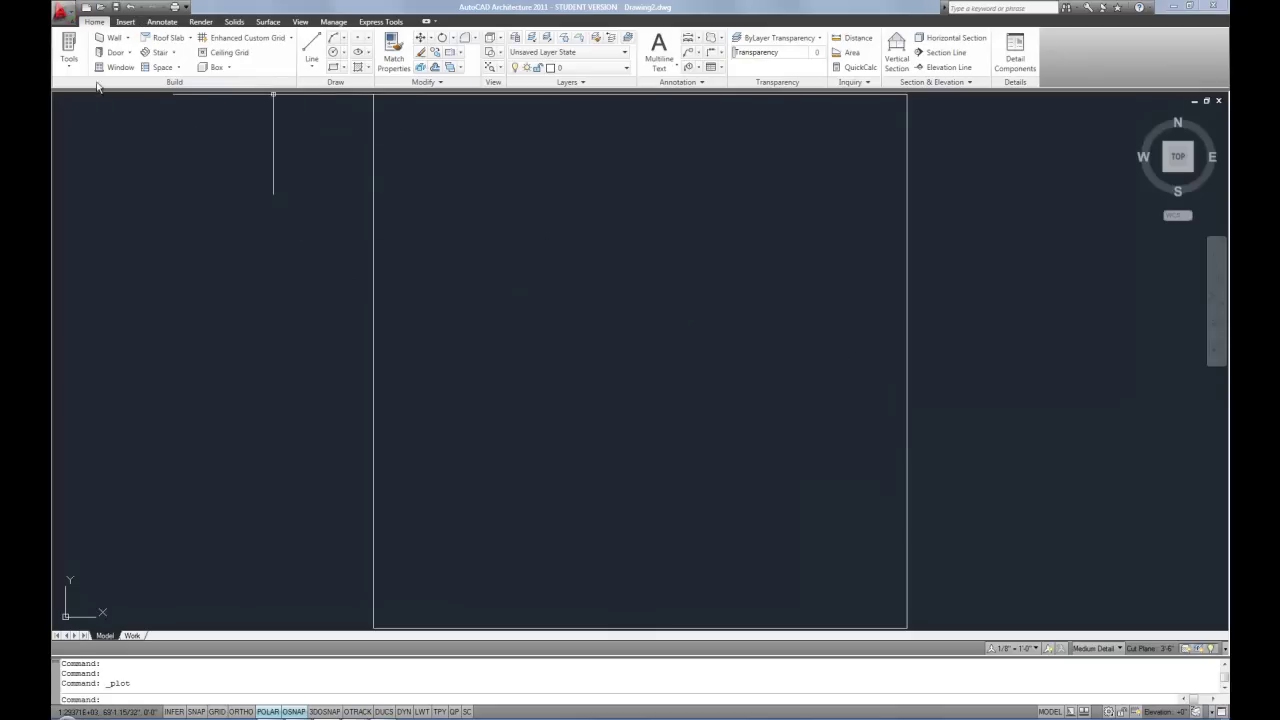
pyautogui.click(93, 75)
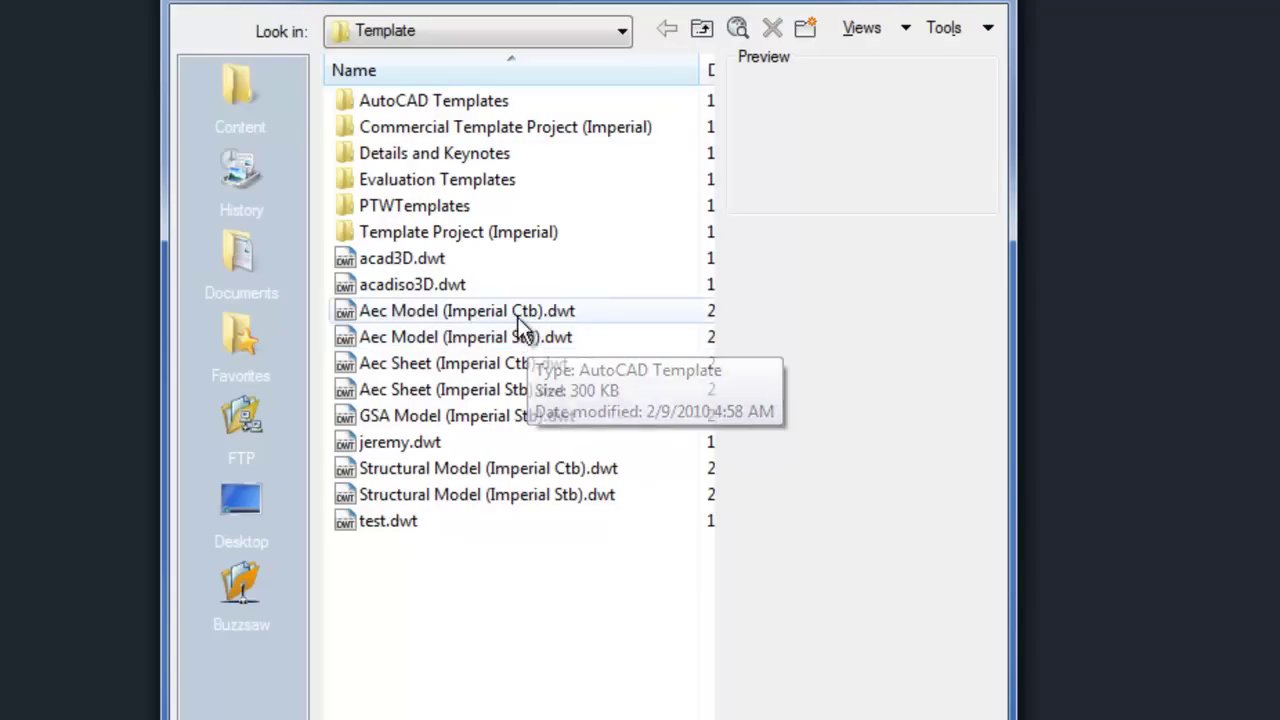
pyautogui.click(515, 317)
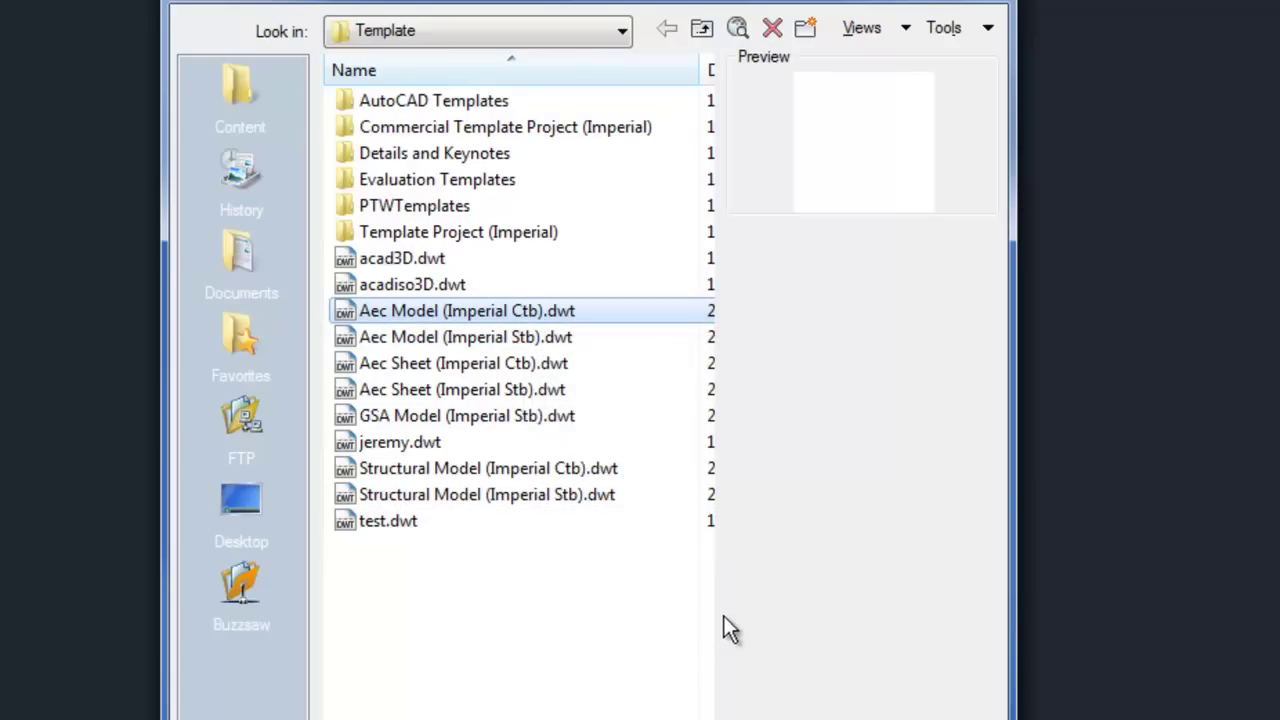
pyautogui.click(534, 340)
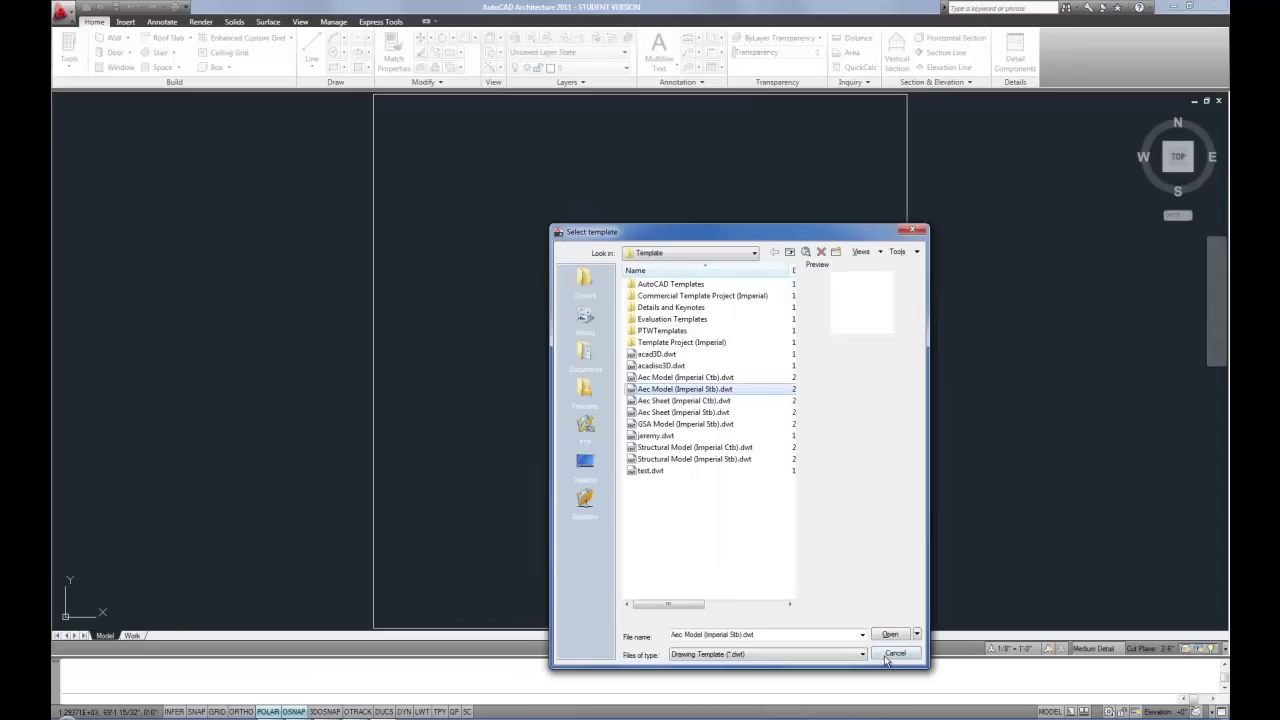
# Step: Cancel the template chooser and open Plot to review the available .stb plot style tables
pyautogui.click(893, 655)
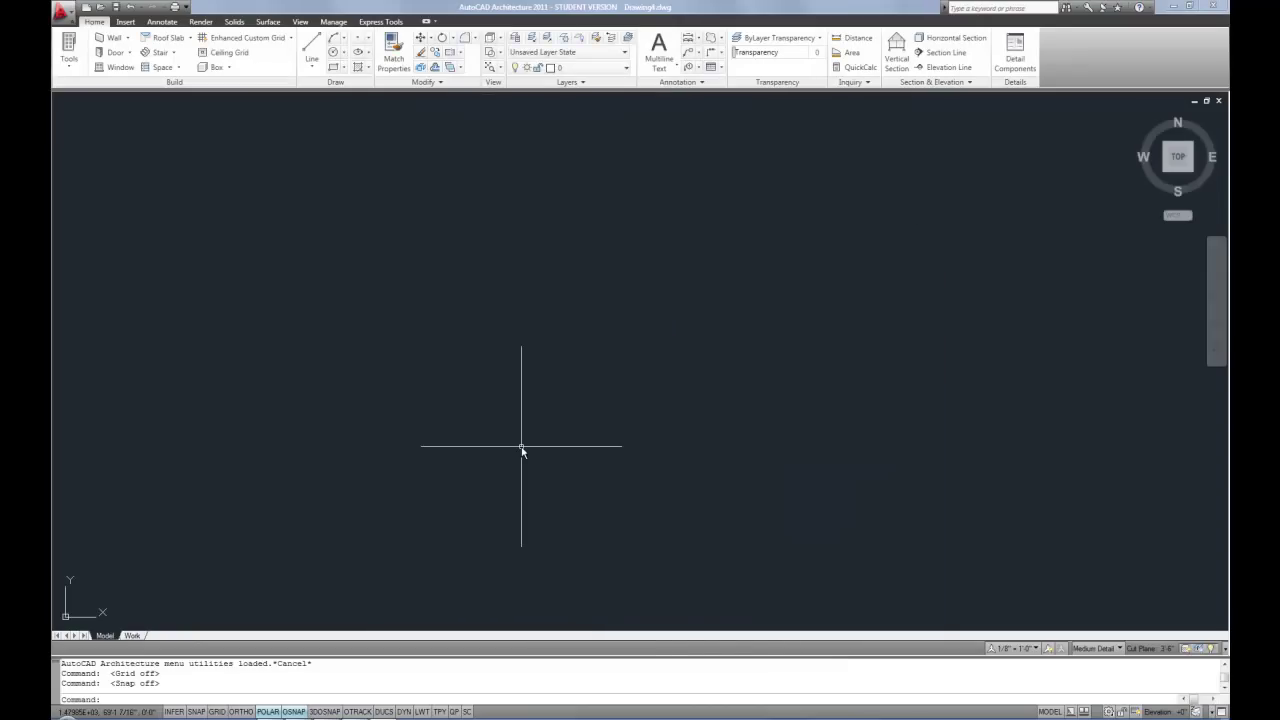
pyautogui.hotkey('ctrl', 'p')
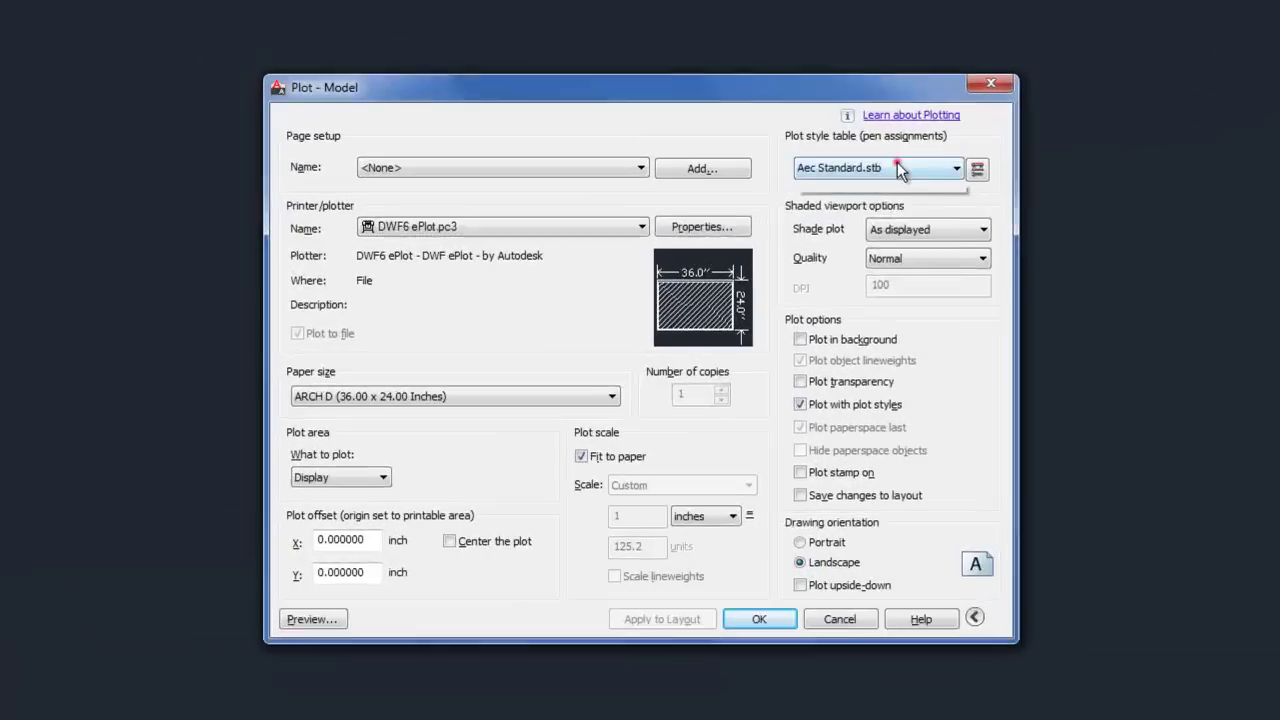
pyautogui.click(781, 242)
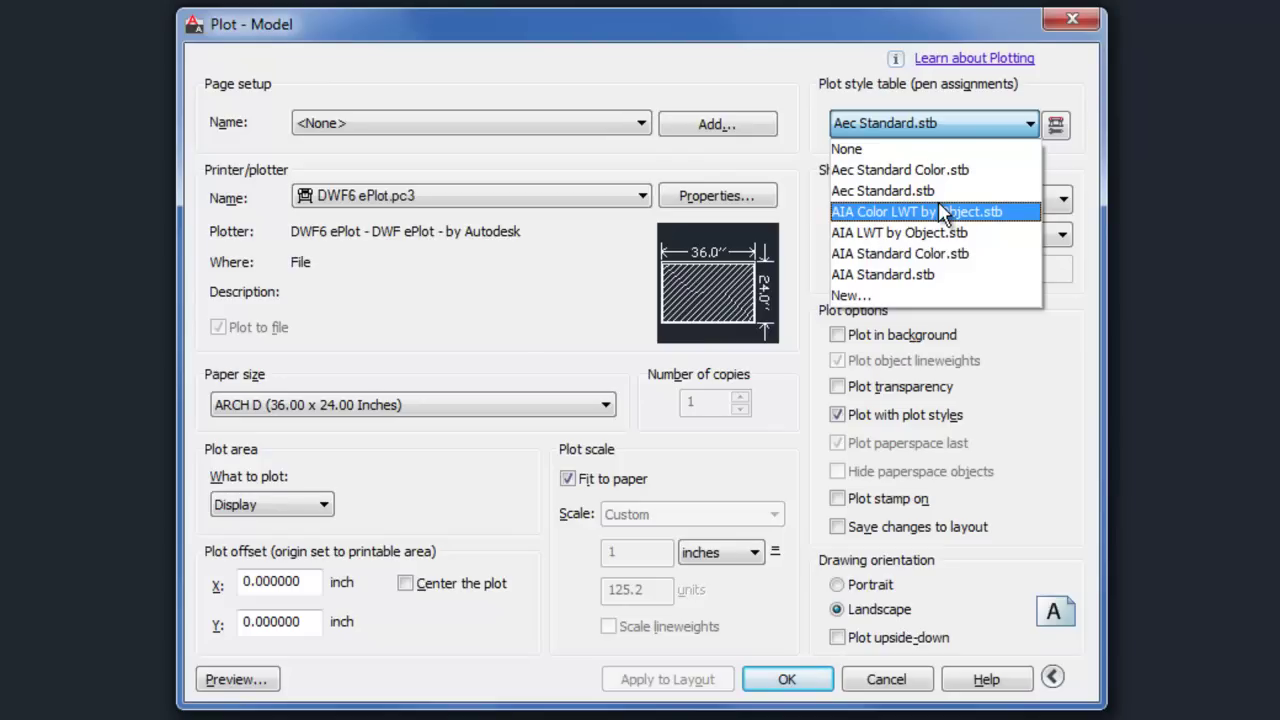
pyautogui.click(885, 681)
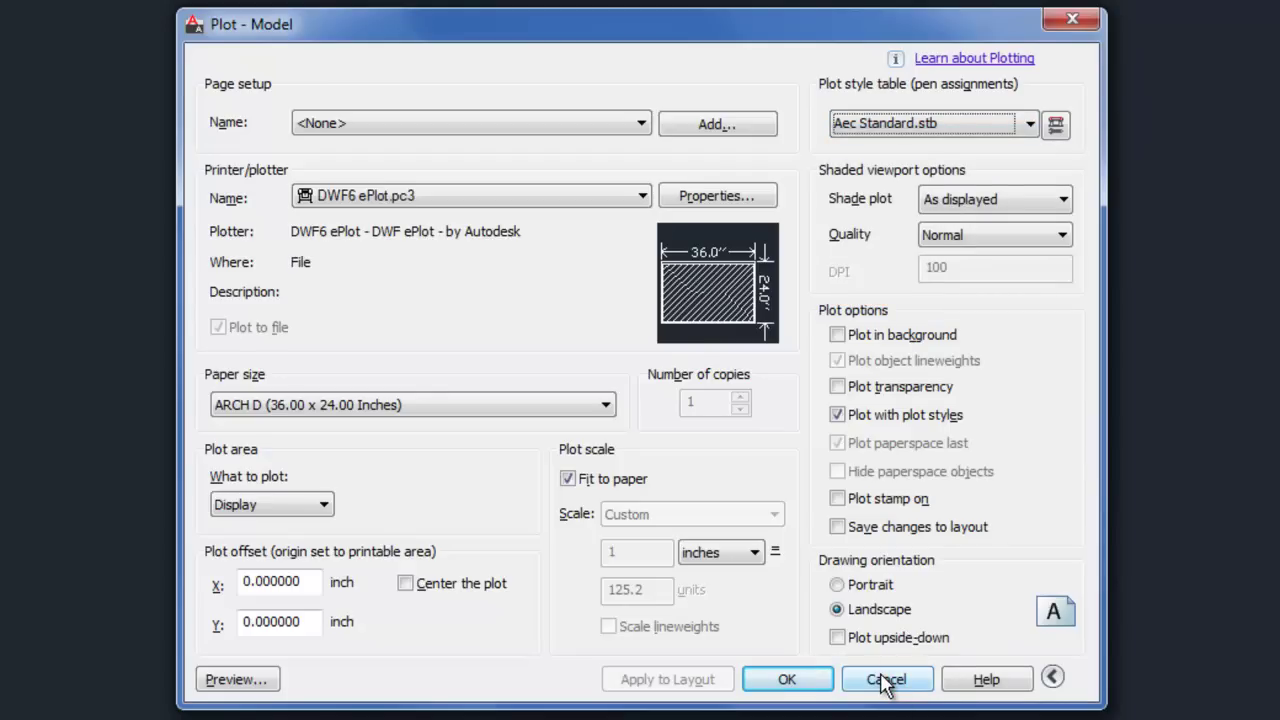
# Step: Recheck the plot style list keeping Aec Standard.stb and cancel the Plot dialog
pyautogui.click(1024, 126)
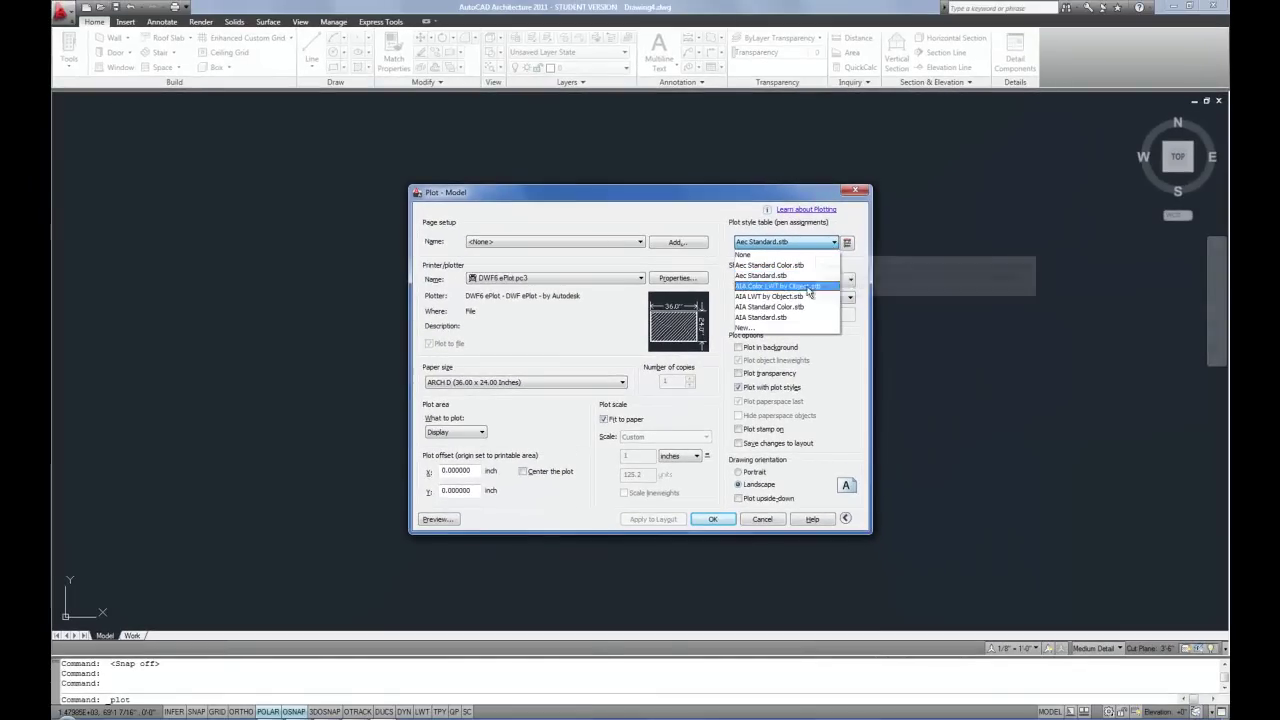
pyautogui.click(830, 338)
pyautogui.click(763, 519)
pyautogui.click(757, 516)
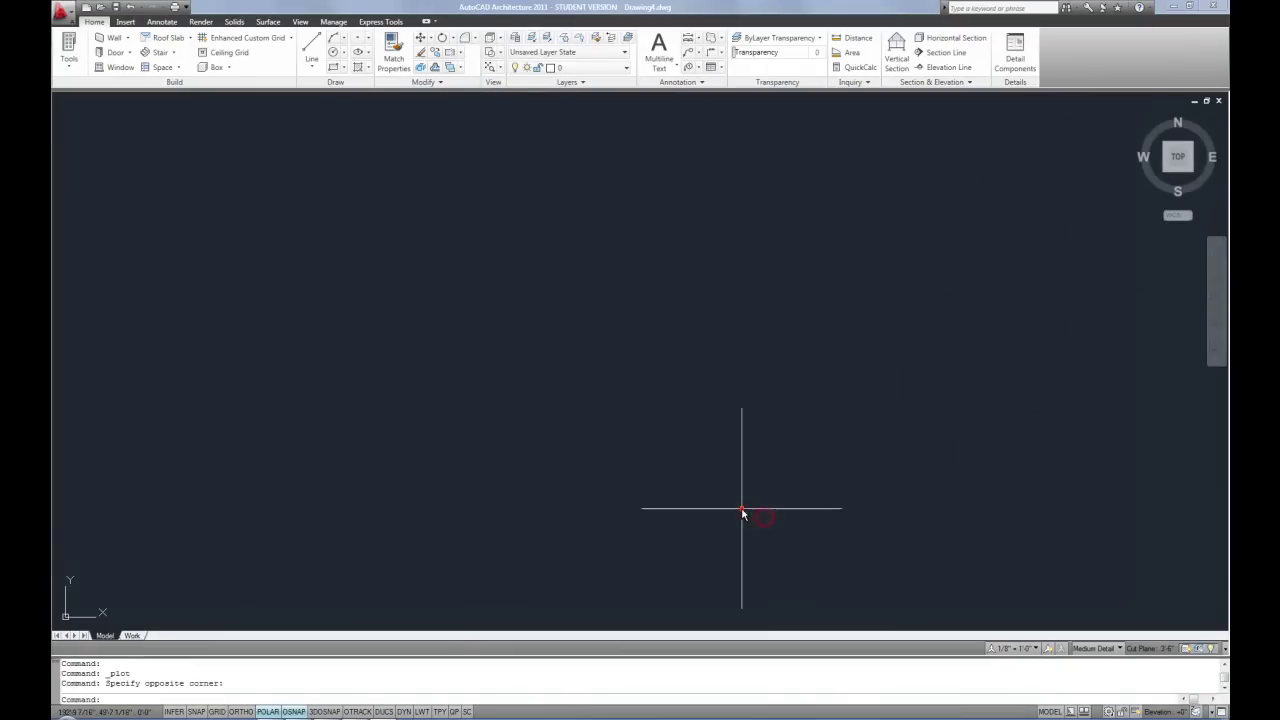
# Step: In Layer Properties, widen the list and open Defpoints' 'Normal' plot style to see its choices
pyautogui.click(515, 37)
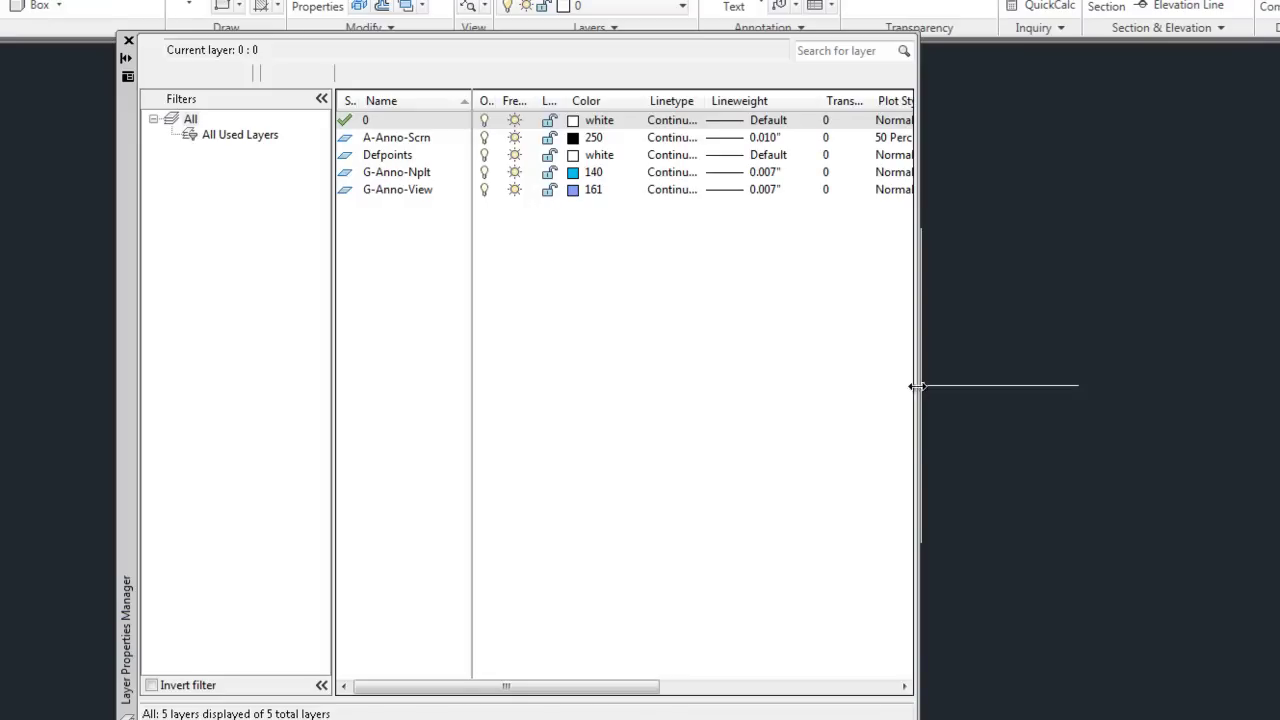
pyautogui.moveTo(918, 390); pyautogui.dragTo(1084, 385)
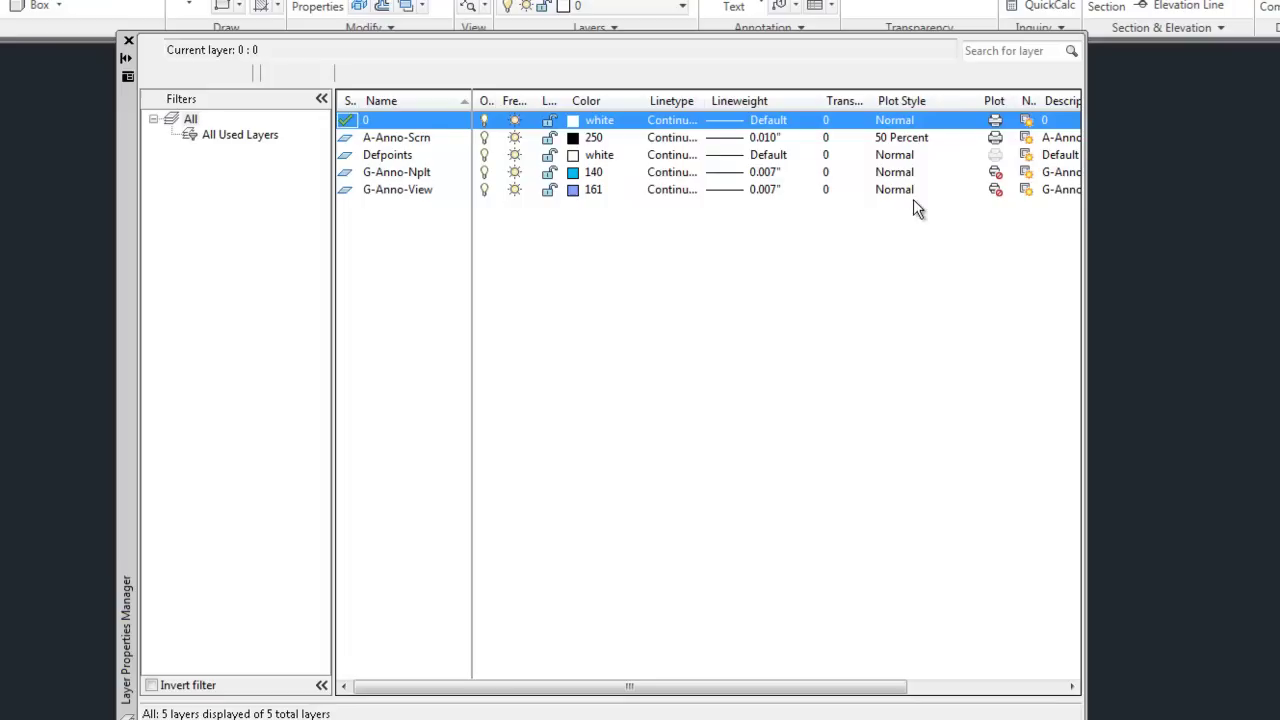
pyautogui.click(905, 158)
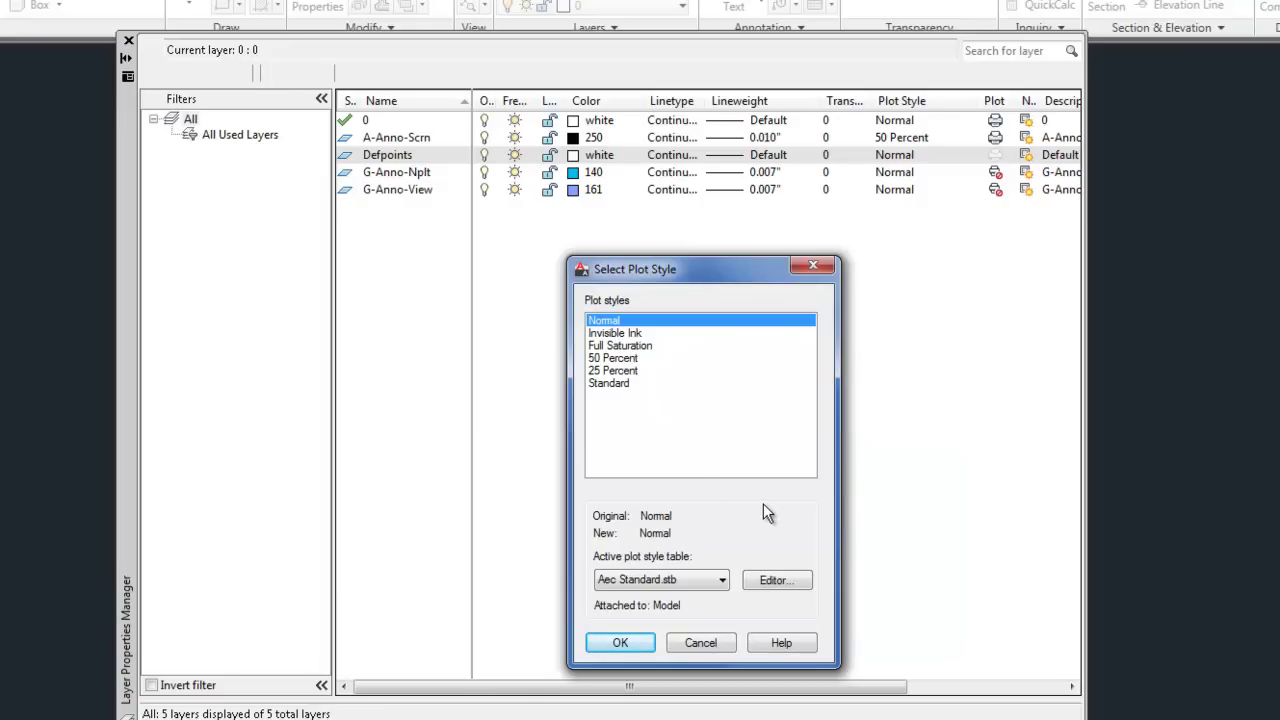
# Step: Switch the Select Plot Style dialog's active plot style table to AIA Standard.stb
pyautogui.click(719, 582)
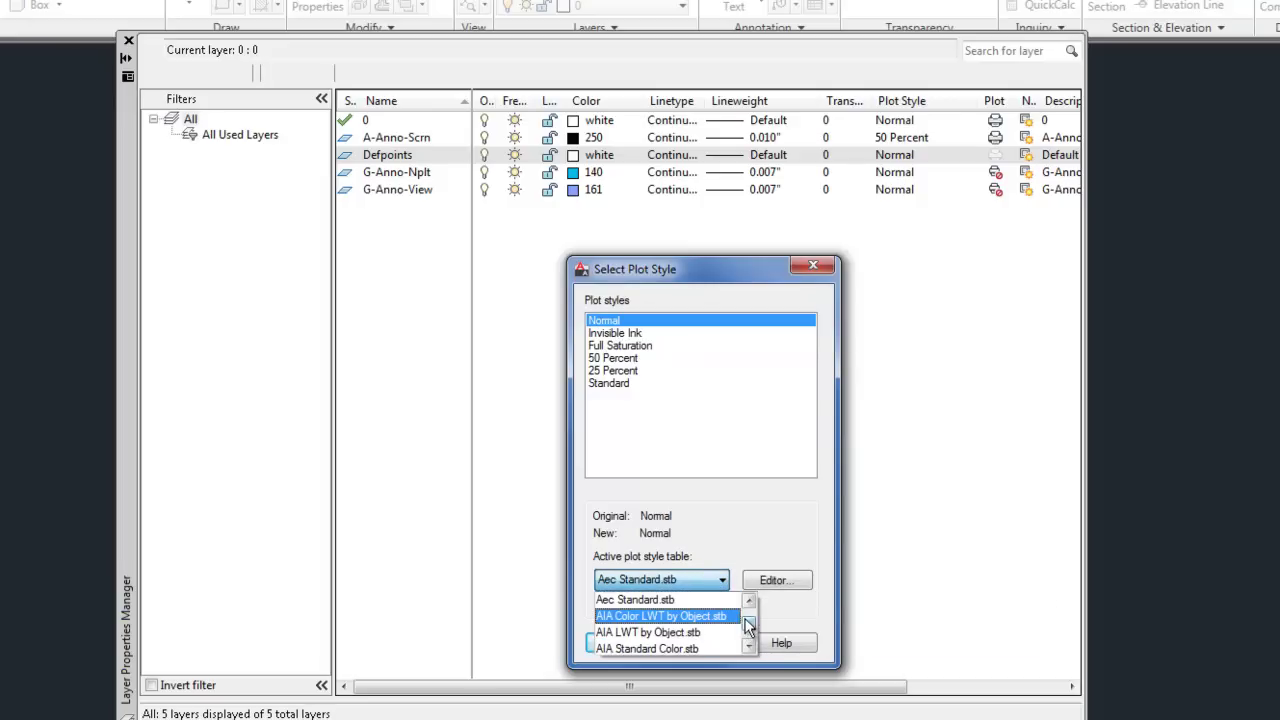
pyautogui.moveTo(749, 625); pyautogui.dragTo(749, 636)
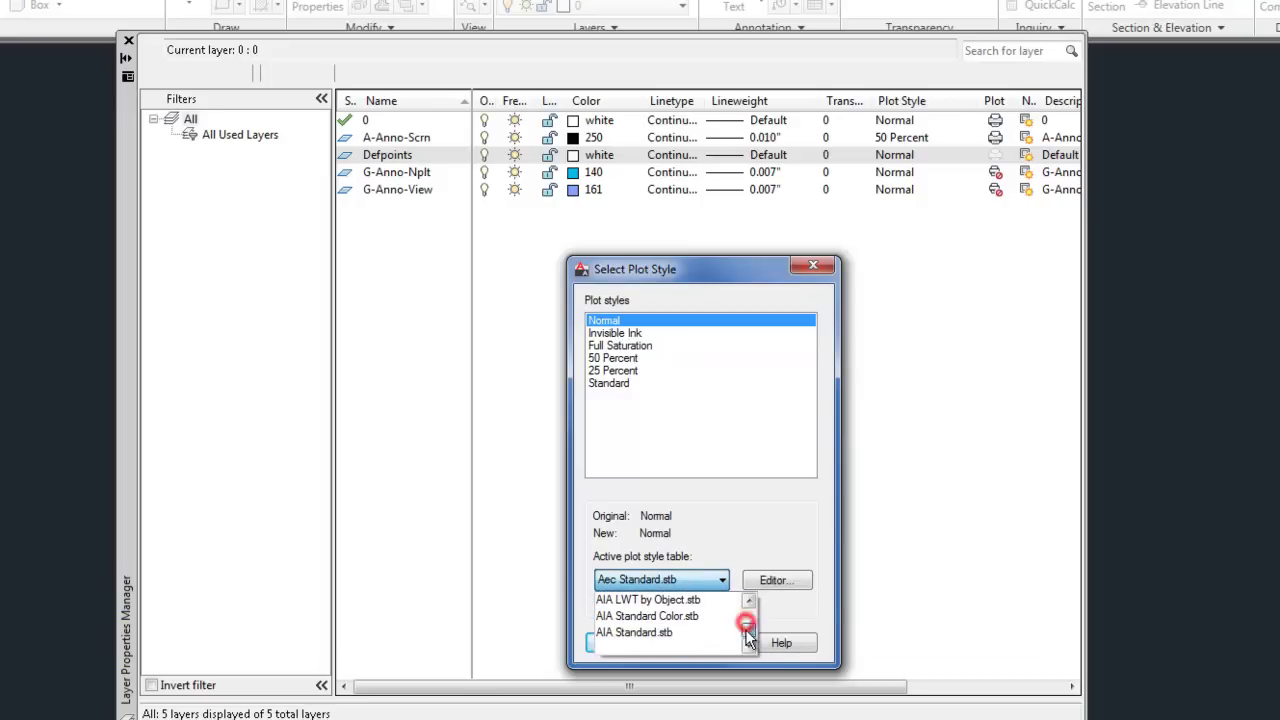
pyautogui.click(665, 633)
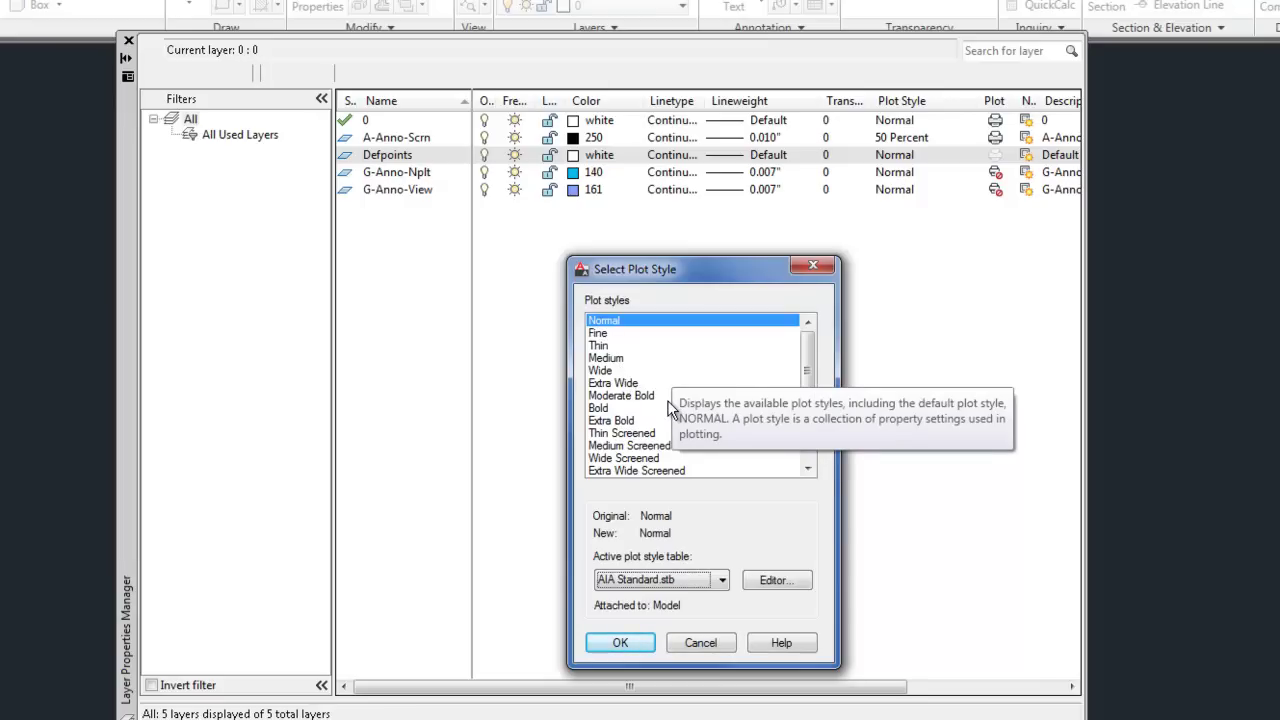
# Step: Cancel the plot style change, then create a layer named 'walls' with colour 134
pyautogui.click(700, 643)
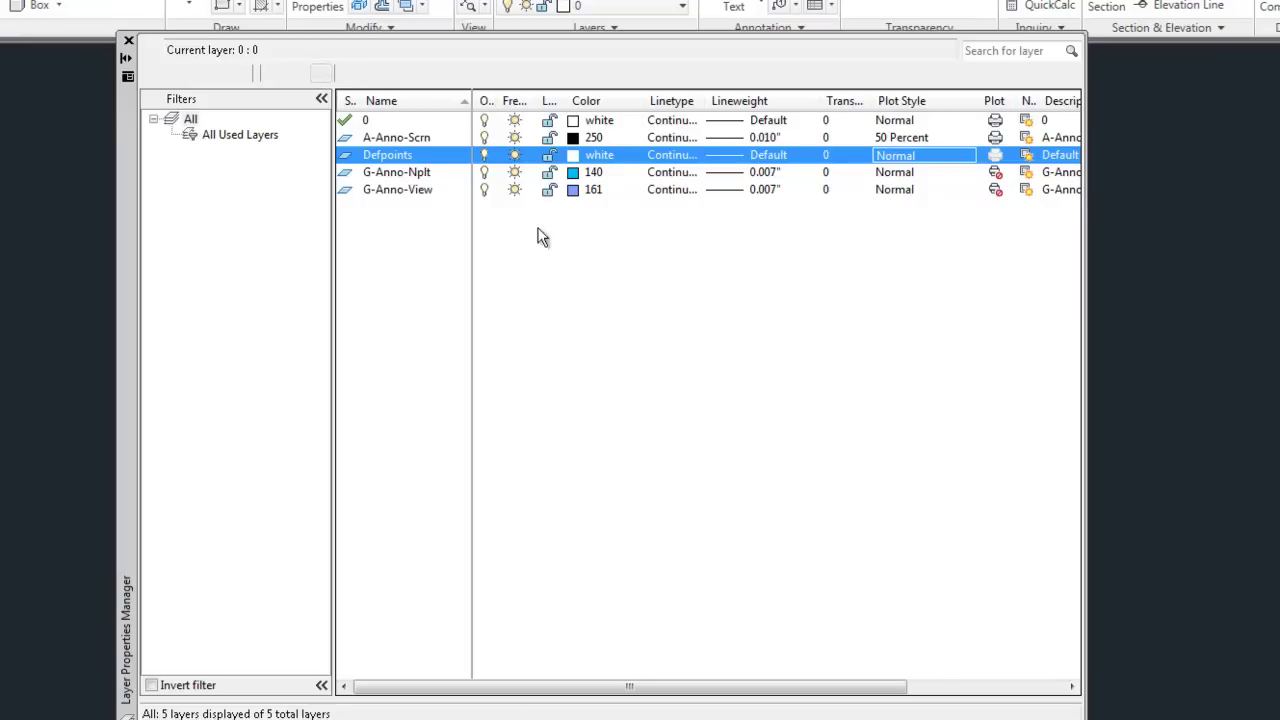
pyautogui.hotkey('alt', 'n')
pyautogui.write('walls')
pyautogui.press('Return')
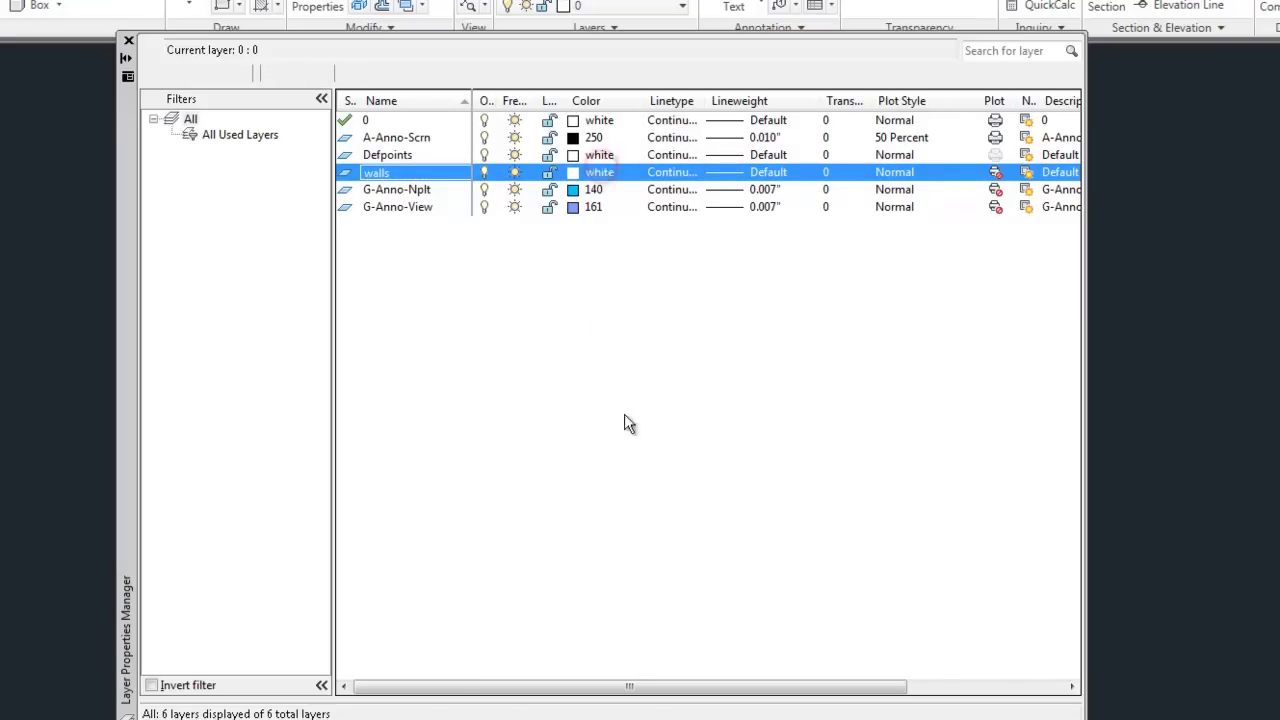
pyautogui.click(590, 276)
pyautogui.click(598, 172)
pyautogui.click(660, 380)
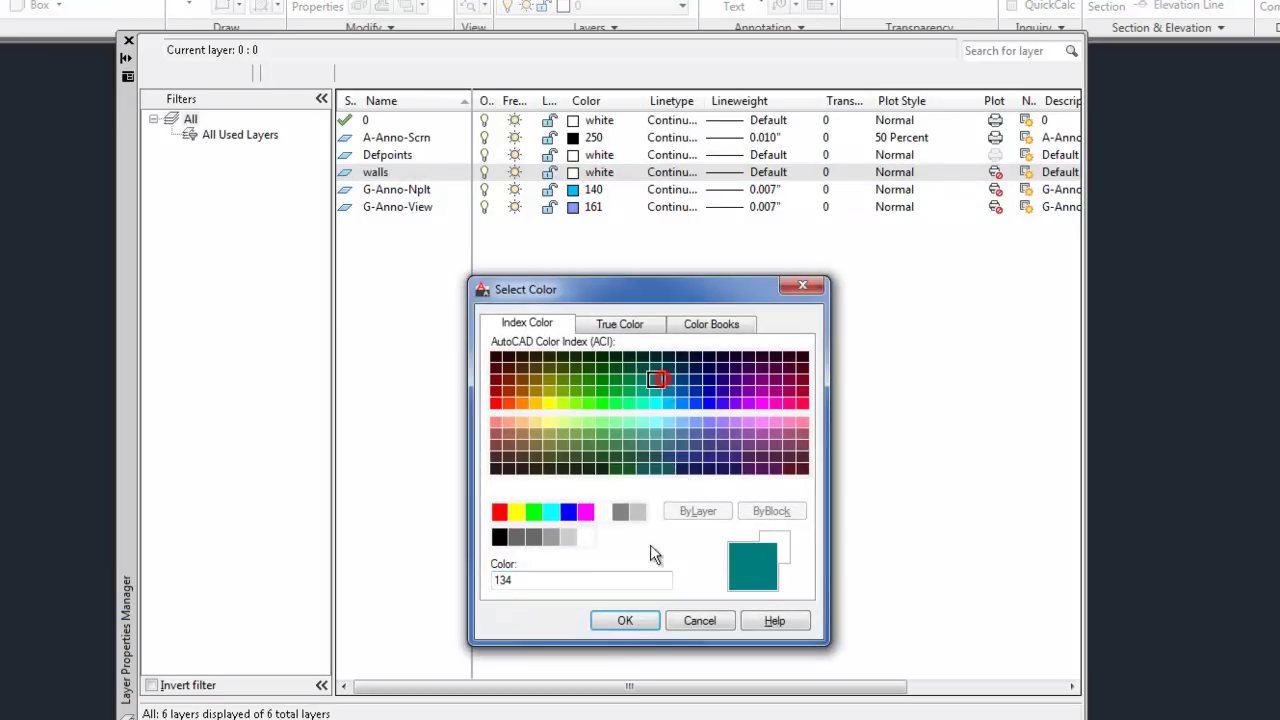
pyautogui.click(630, 618)
# Step: Give the walls layer the Extra Wide plot style from the AIA Standard.stb table
pyautogui.click(893, 173)
pyautogui.click(912, 171)
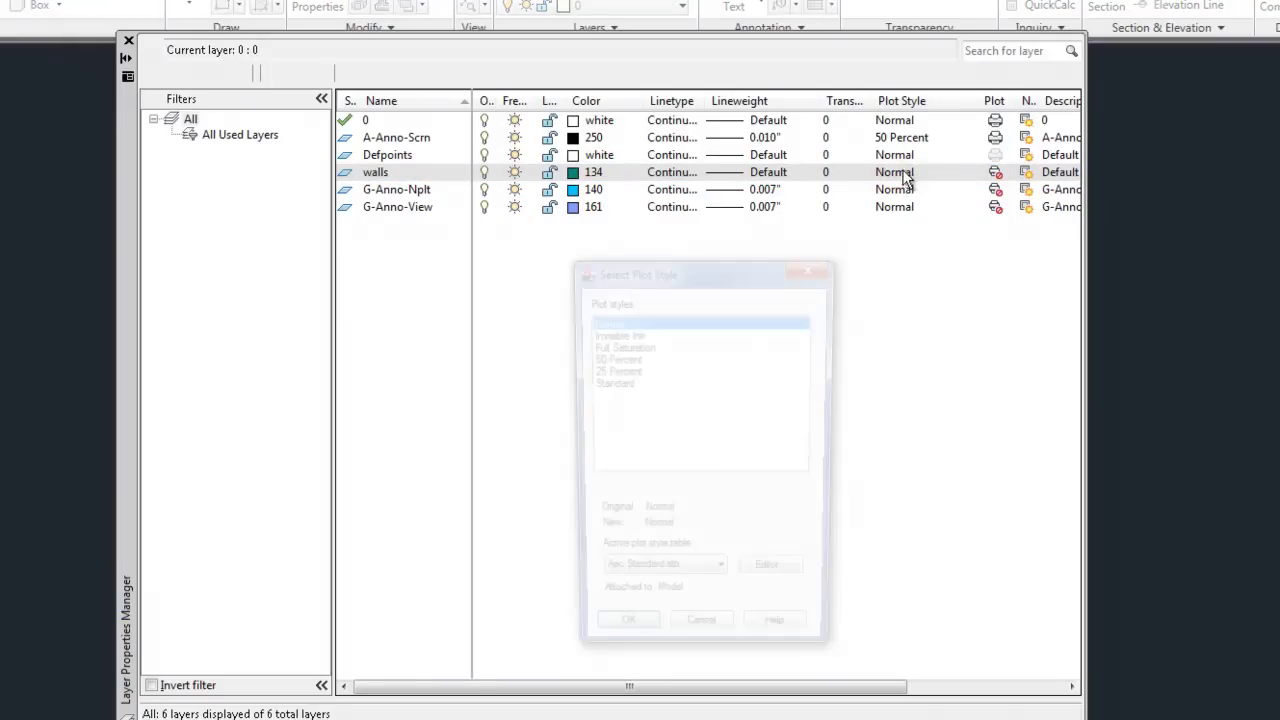
pyautogui.click(672, 582)
pyautogui.scroll(-1, 700, 612)
pyautogui.click(749, 645)
pyautogui.click(690, 633)
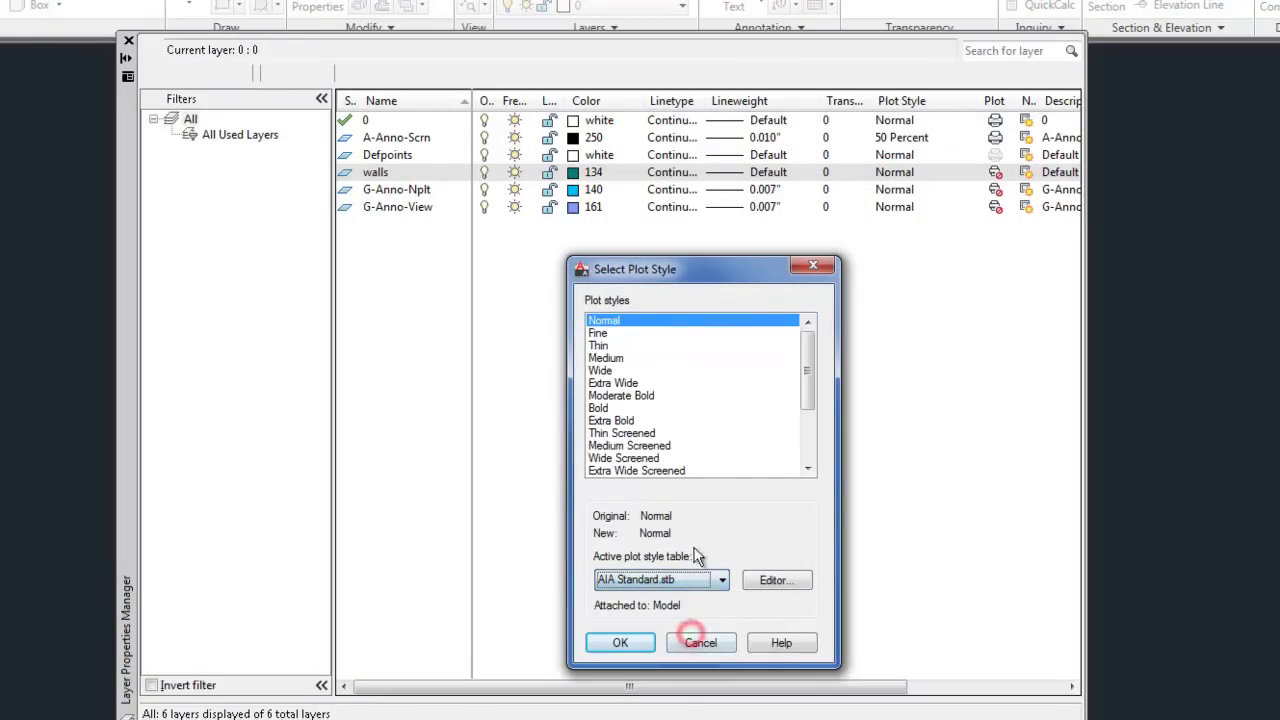
pyautogui.click(629, 384)
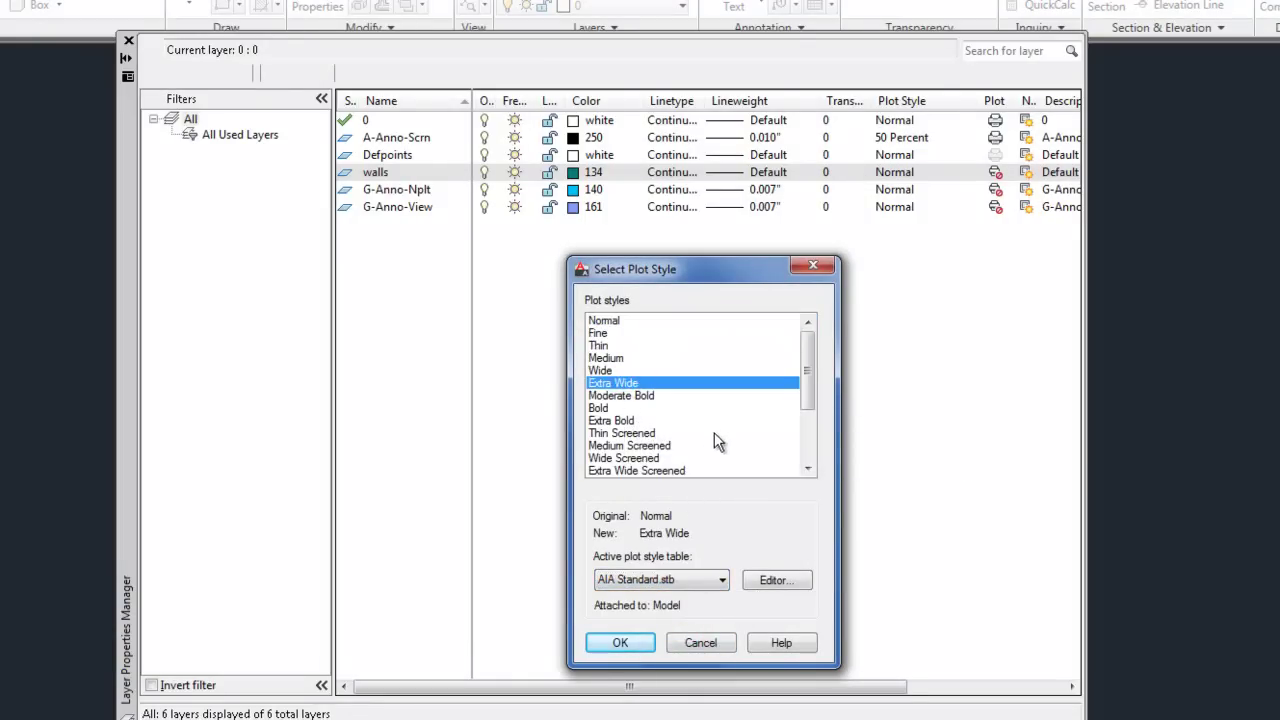
pyautogui.click(626, 641)
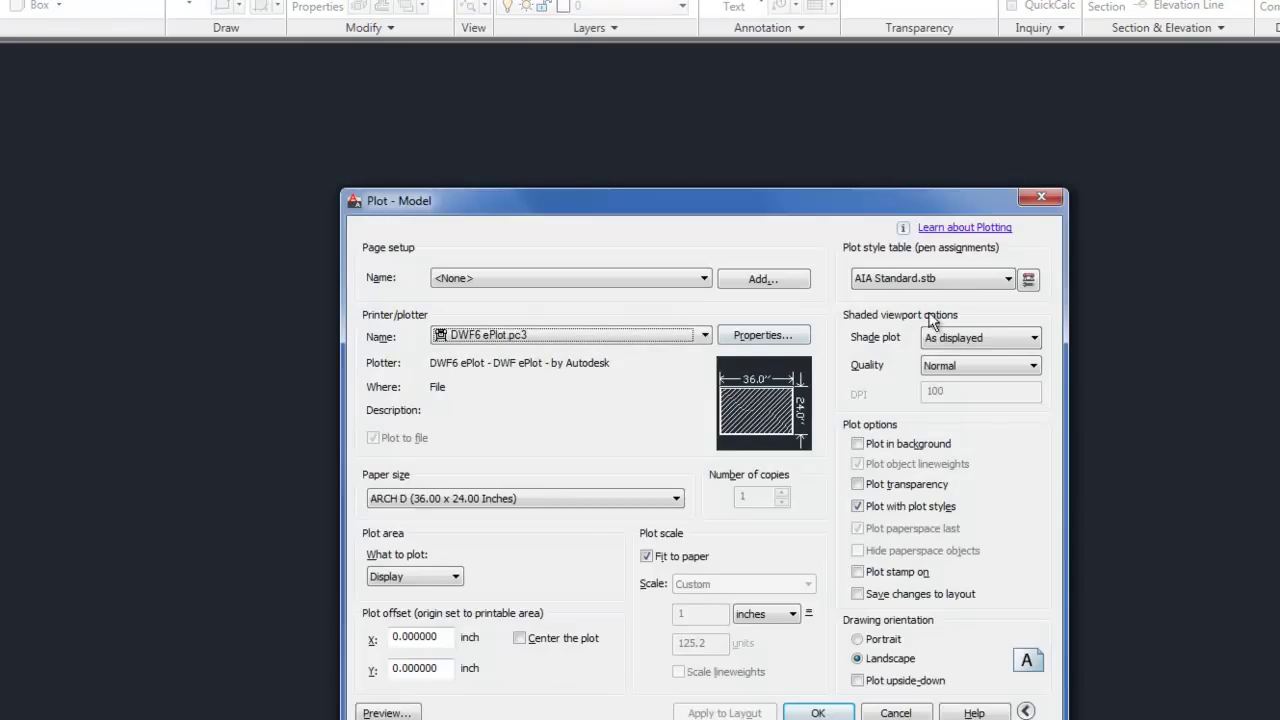
# Step: Keep AIA Standard.stb as the plot table and open it in the Plot Style Table Editor's Form View
pyautogui.click(923, 280)
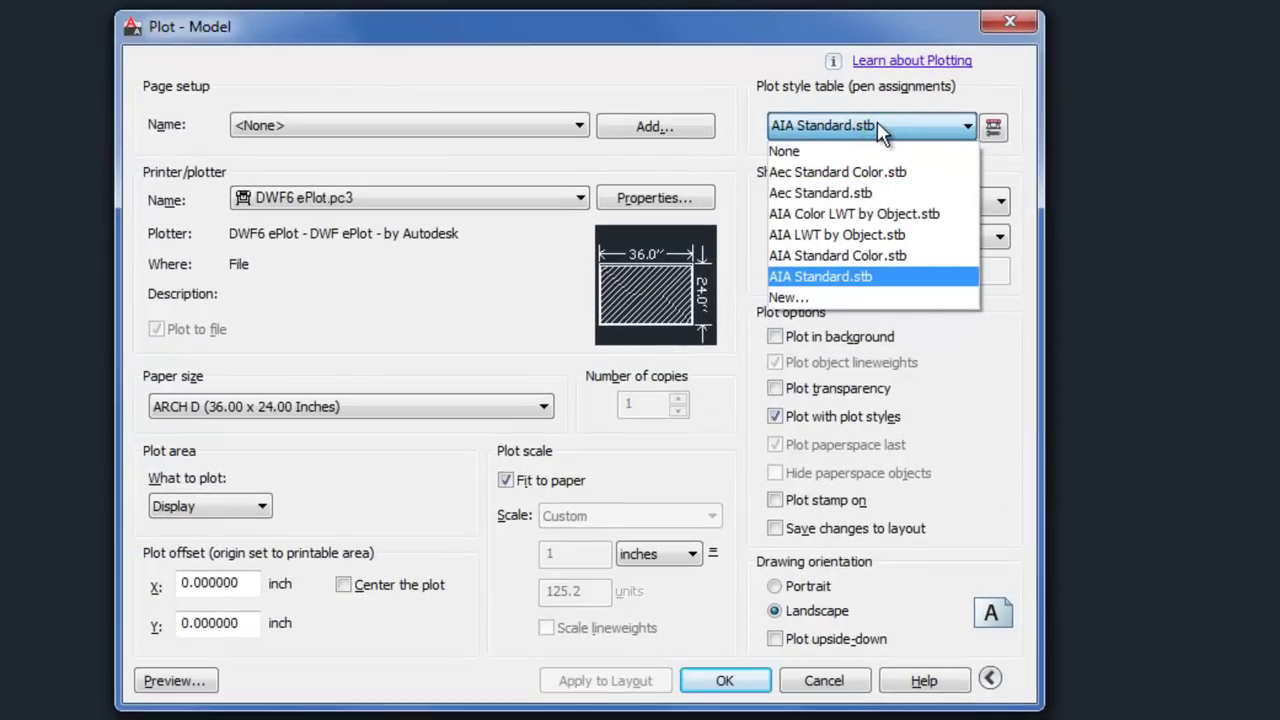
pyautogui.click(797, 38)
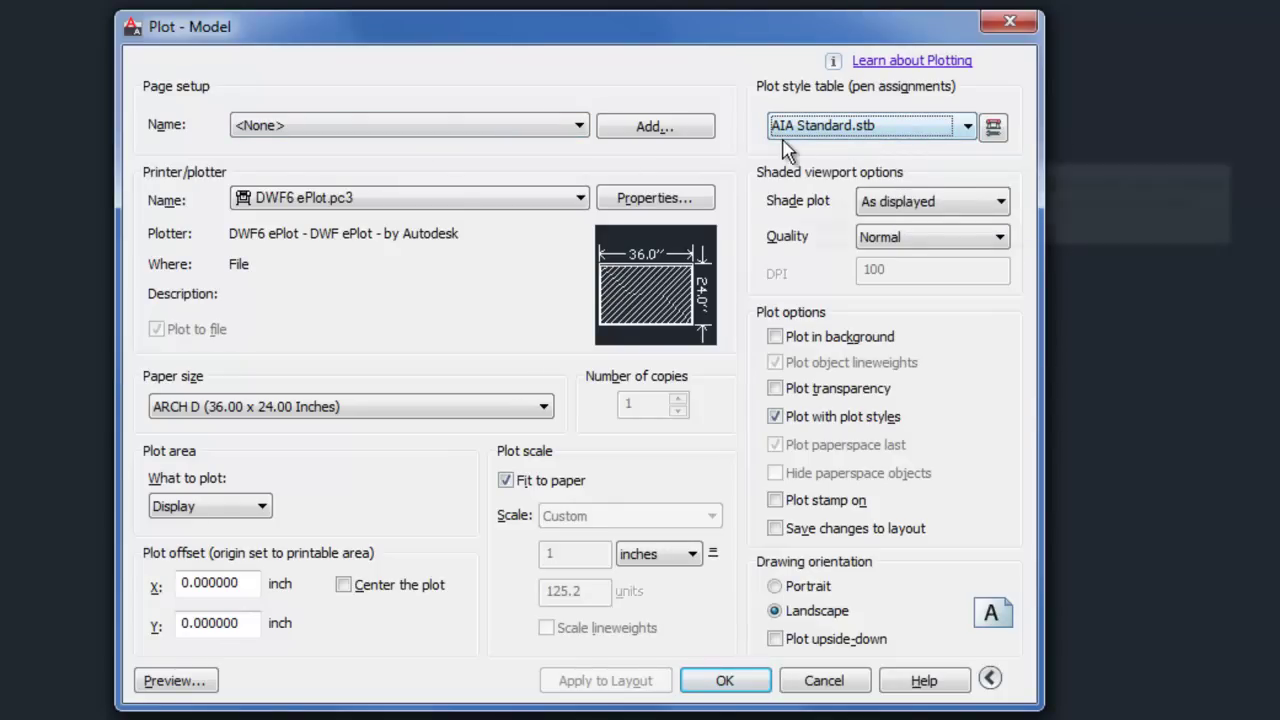
pyautogui.click(995, 127)
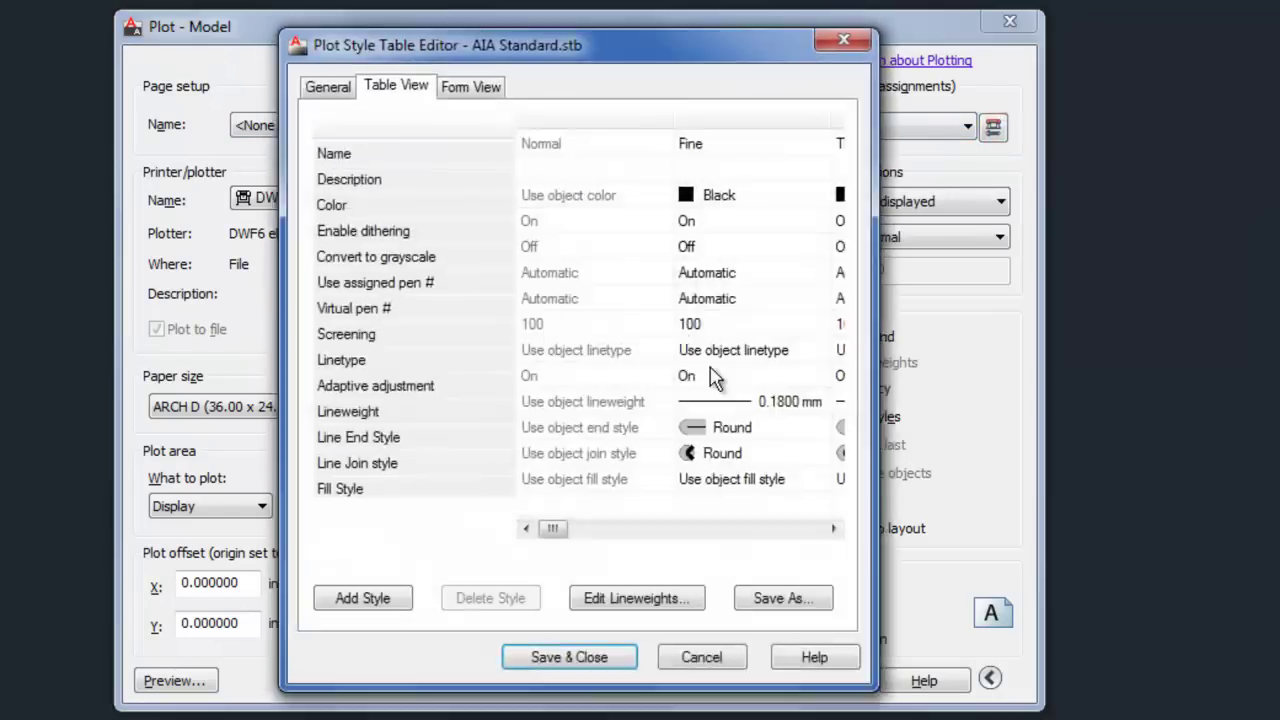
pyautogui.click(475, 87)
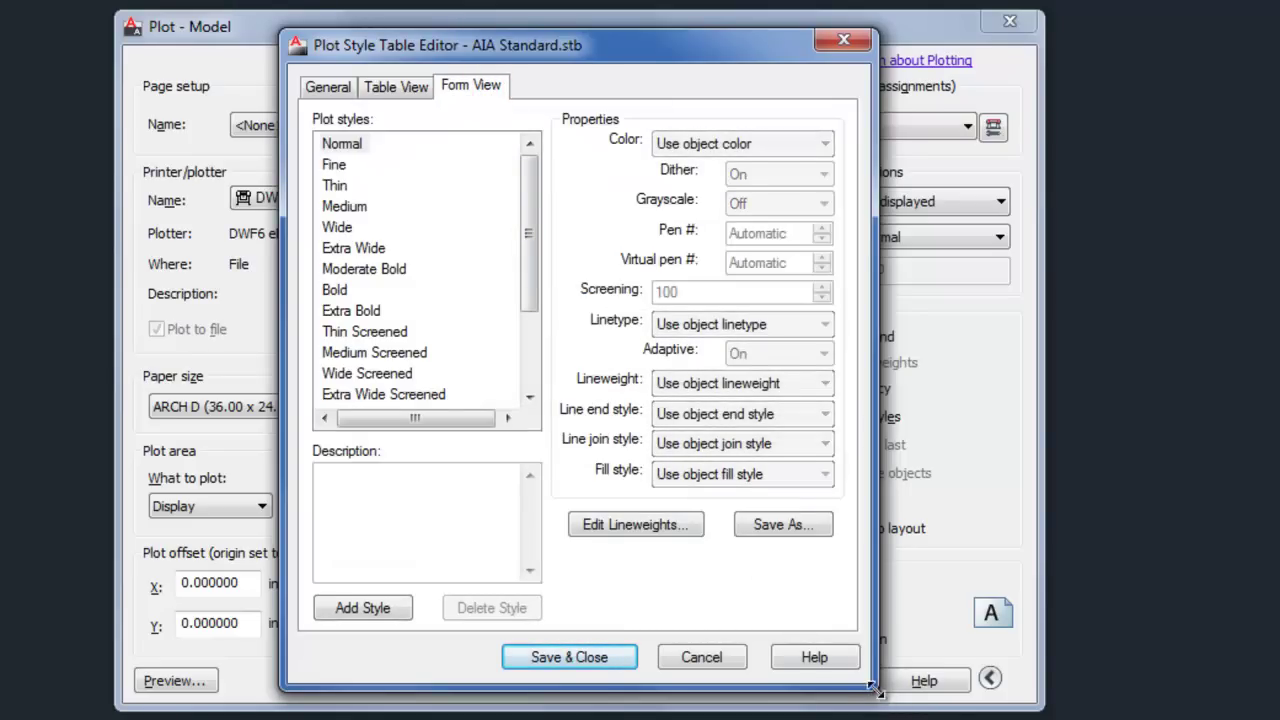
# Step: Enlarge the editor, select Extra Wide, and switch lineweight units to inches
pyautogui.moveTo(876, 688); pyautogui.dragTo(895, 665)
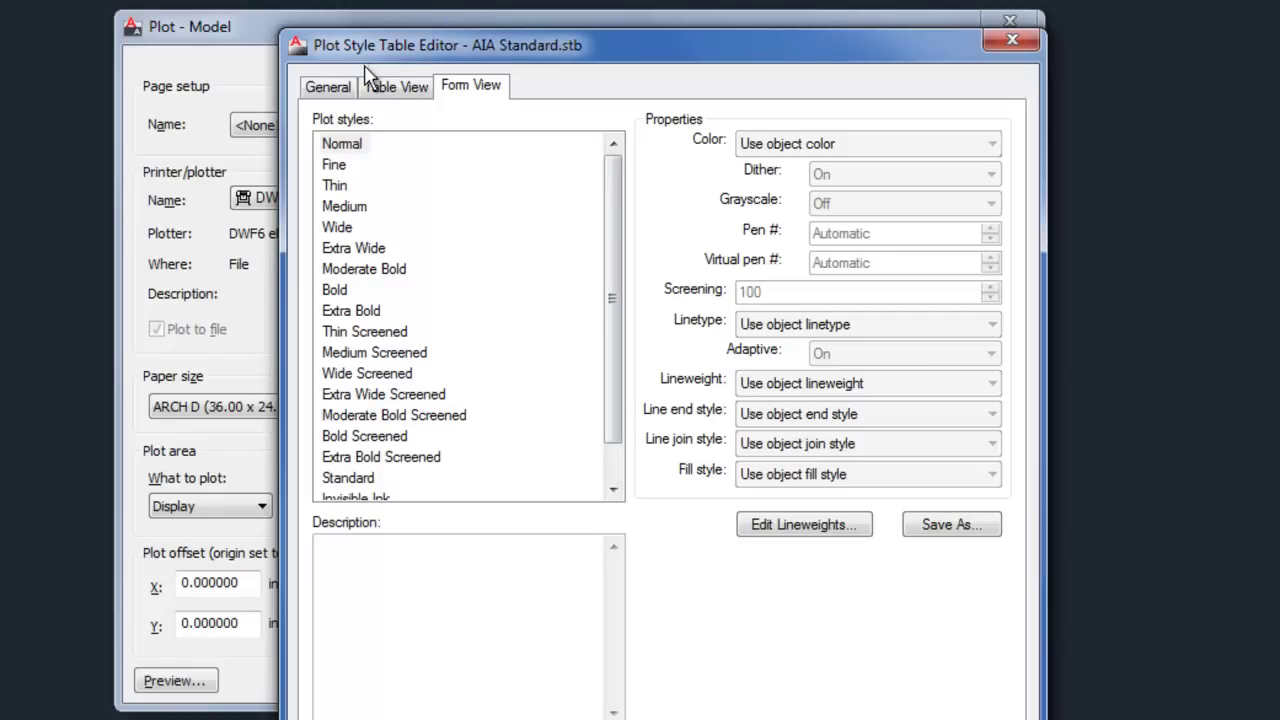
pyautogui.click(396, 87)
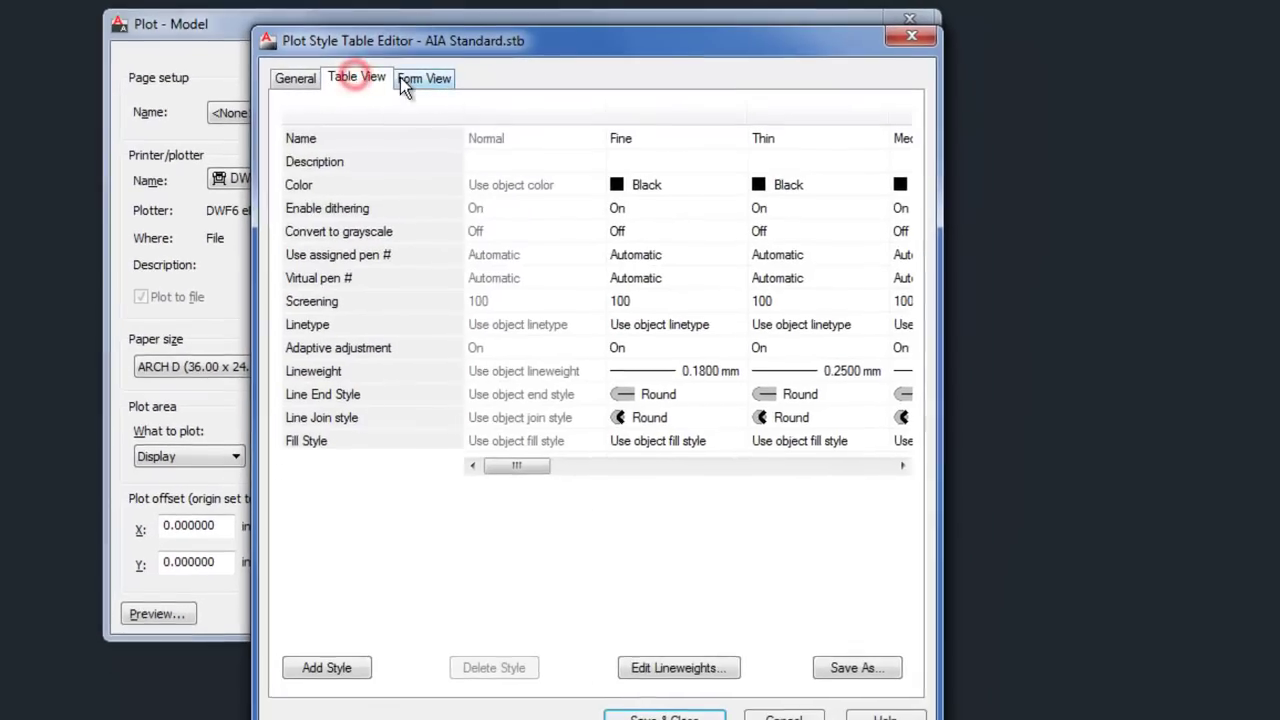
pyautogui.click(418, 79)
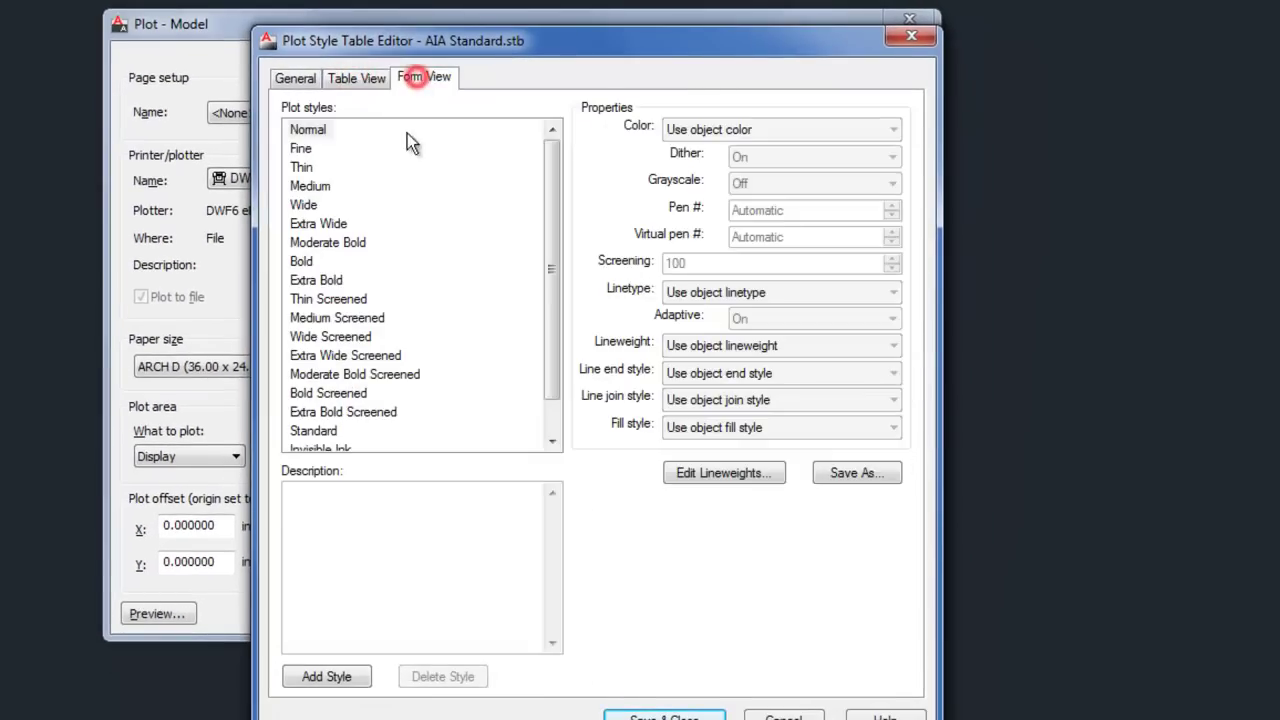
pyautogui.click(338, 224)
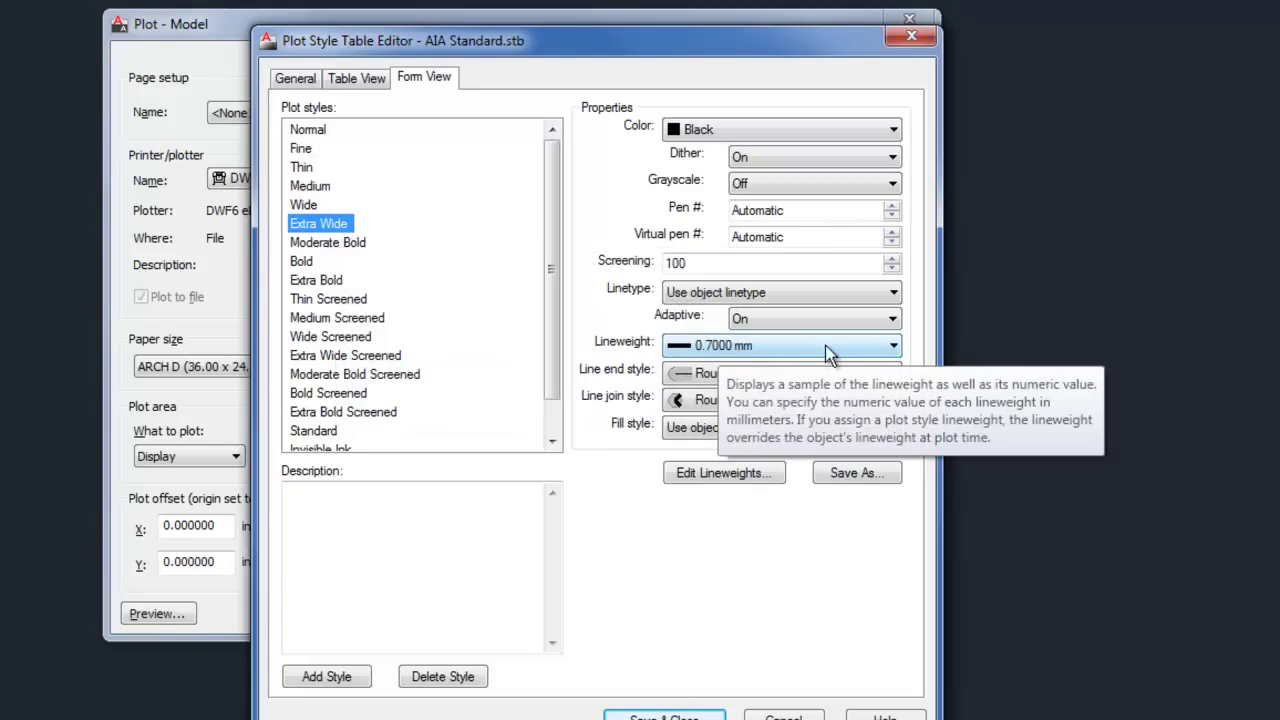
pyautogui.click(727, 473)
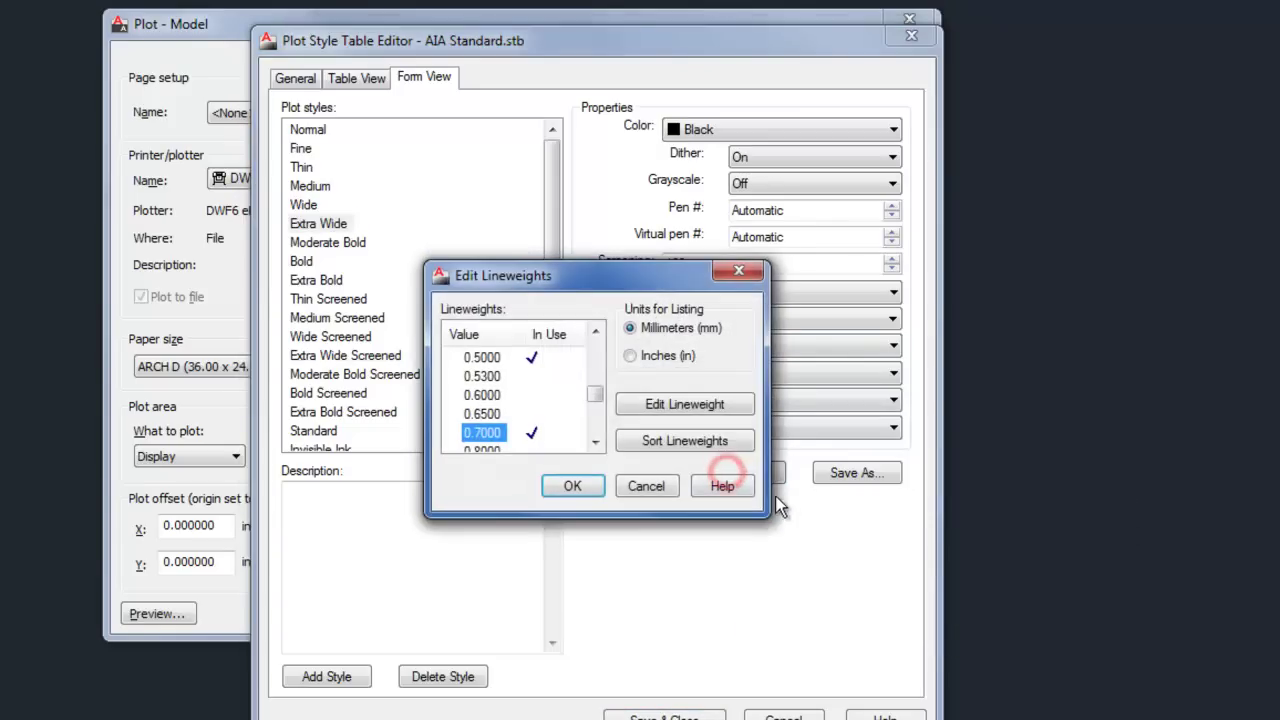
pyautogui.click(658, 355)
pyautogui.click(574, 486)
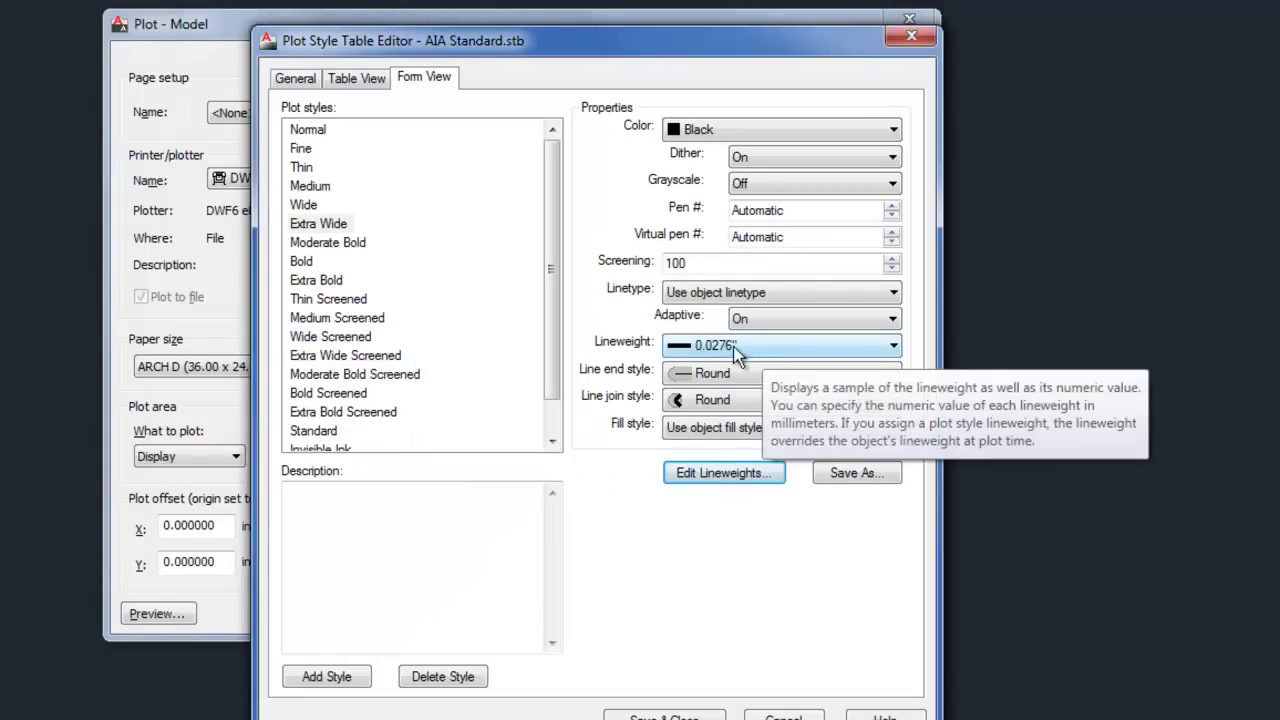
pyautogui.click(305, 168)
# Step: Review the lineweights of the Medium and Wide plot styles
pyautogui.click(311, 186)
pyautogui.click(325, 204)
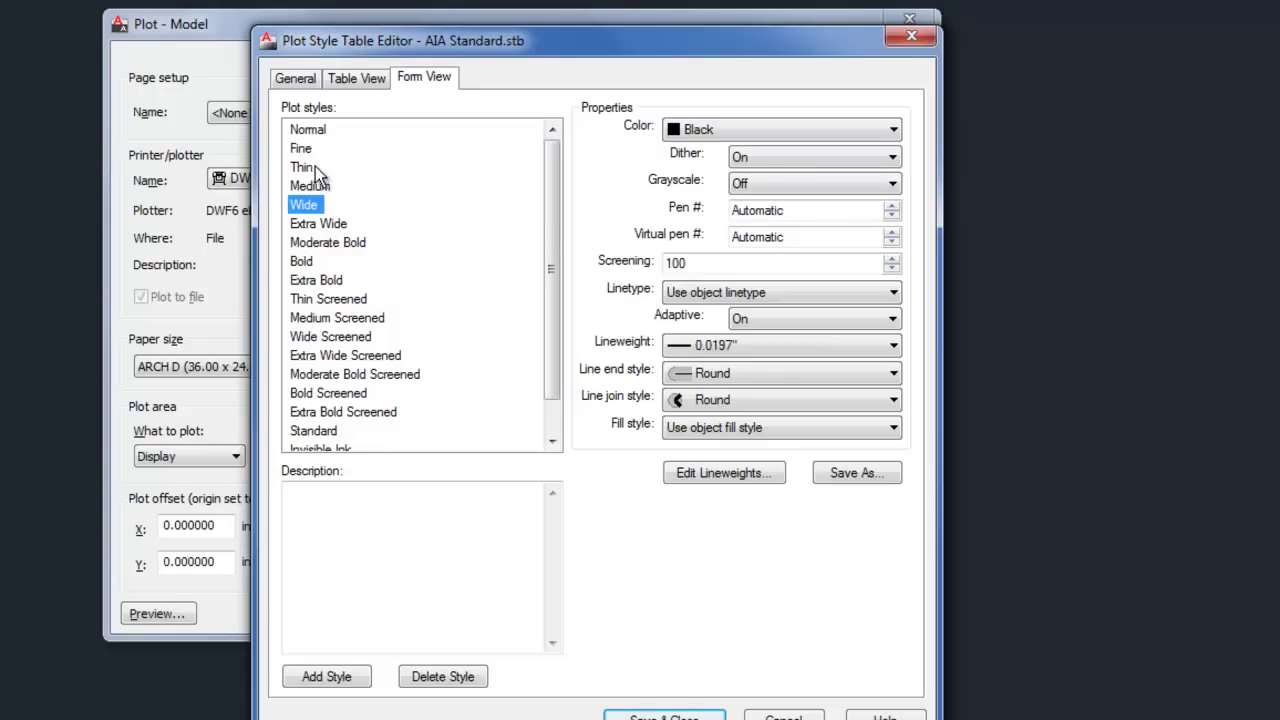
pyautogui.moveTo(319, 210)
# Step: Save and close AIA Standard.stb, cancel the Plot dialog, and bring up the Print commands
pyautogui.click(664, 716)
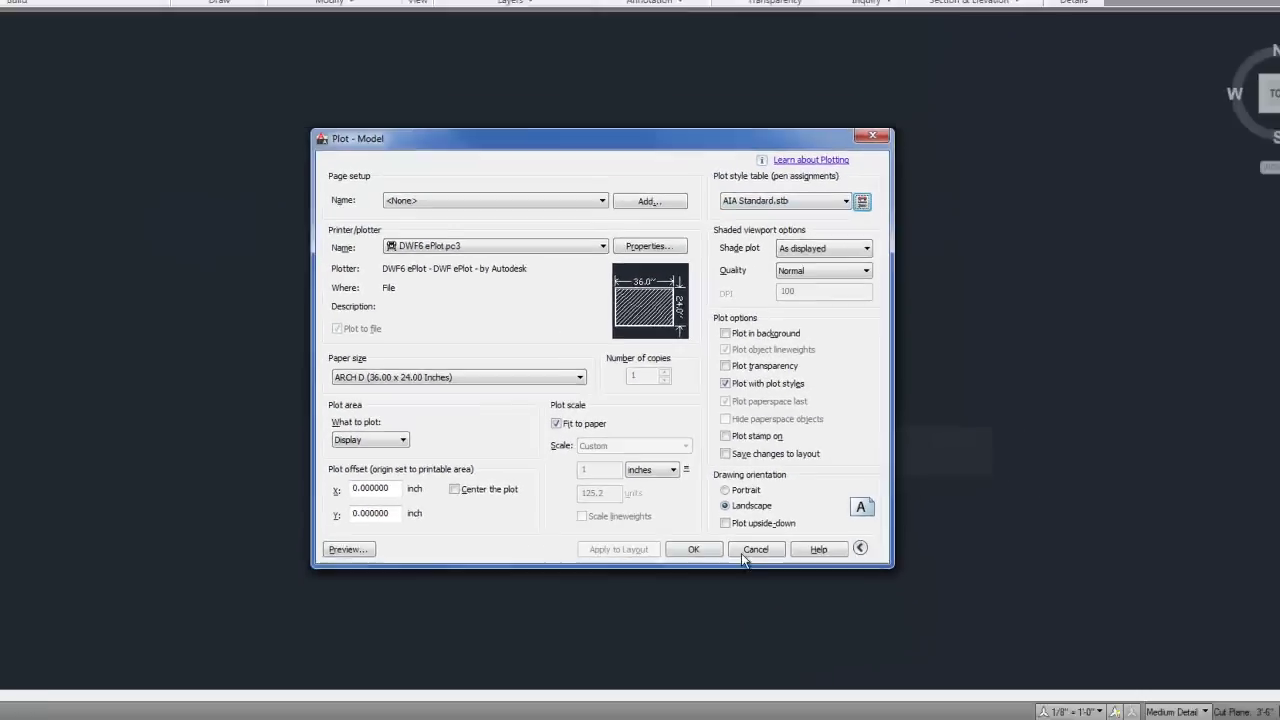
pyautogui.click(742, 613)
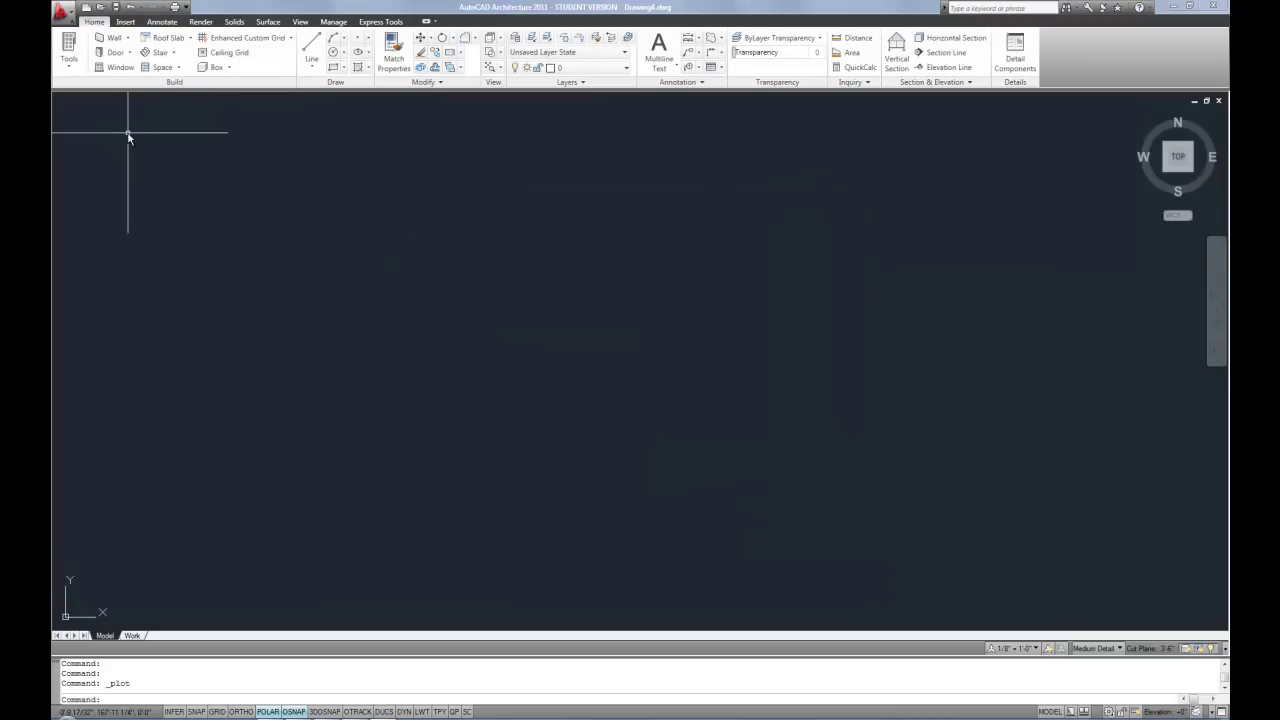
pyautogui.click(62, 12)
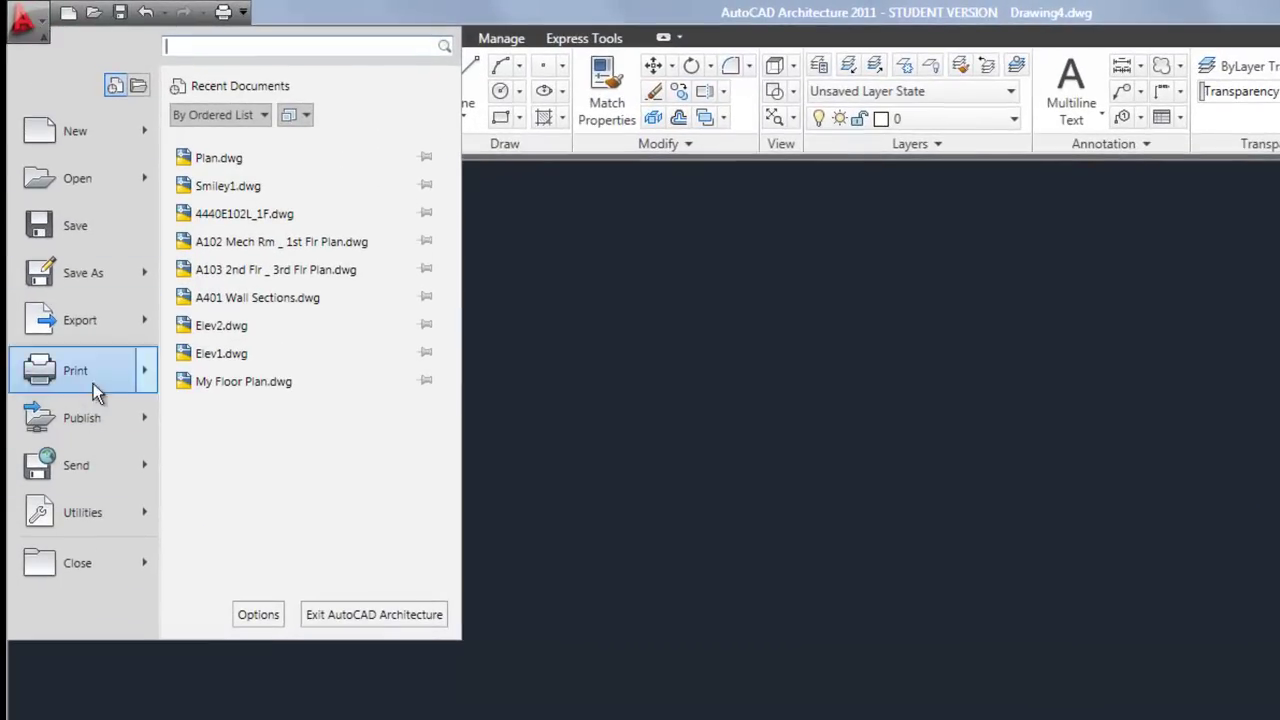
pyautogui.moveTo(93, 364)
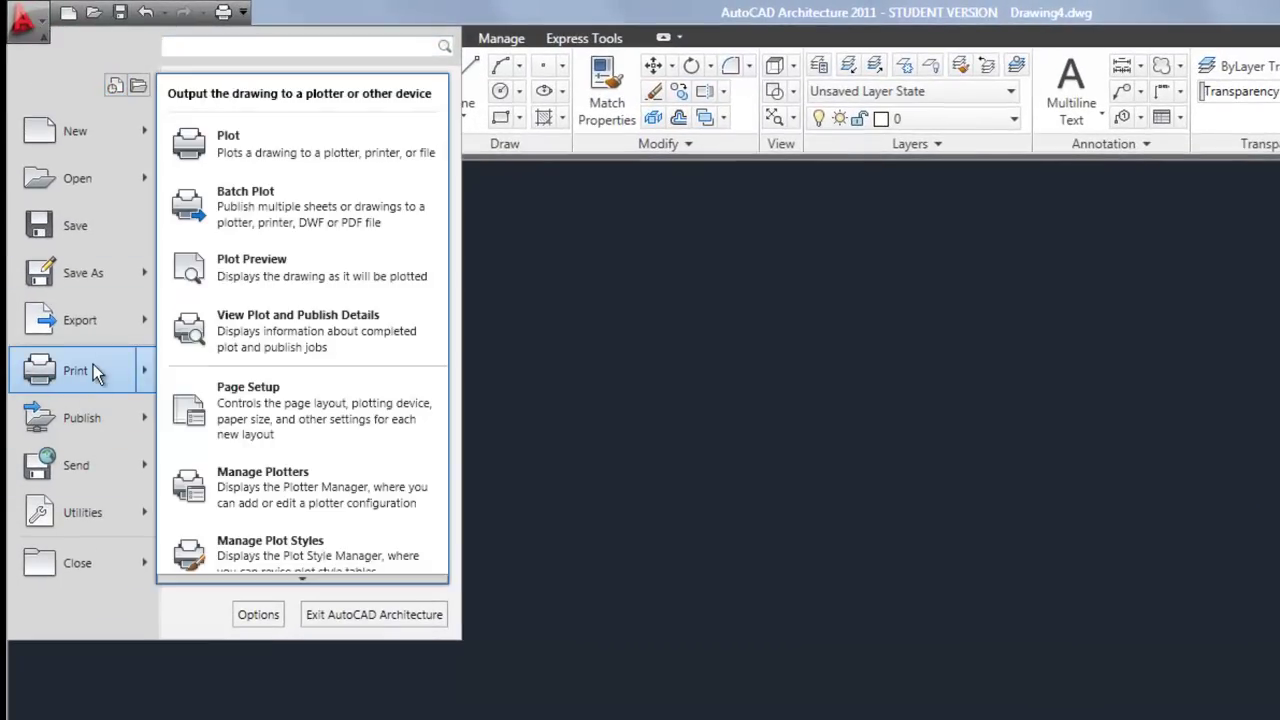
# Step: From Manage Plot Styles, inspect Aec Standard.stb's styles in Form View, then close it
pyautogui.click(291, 535)
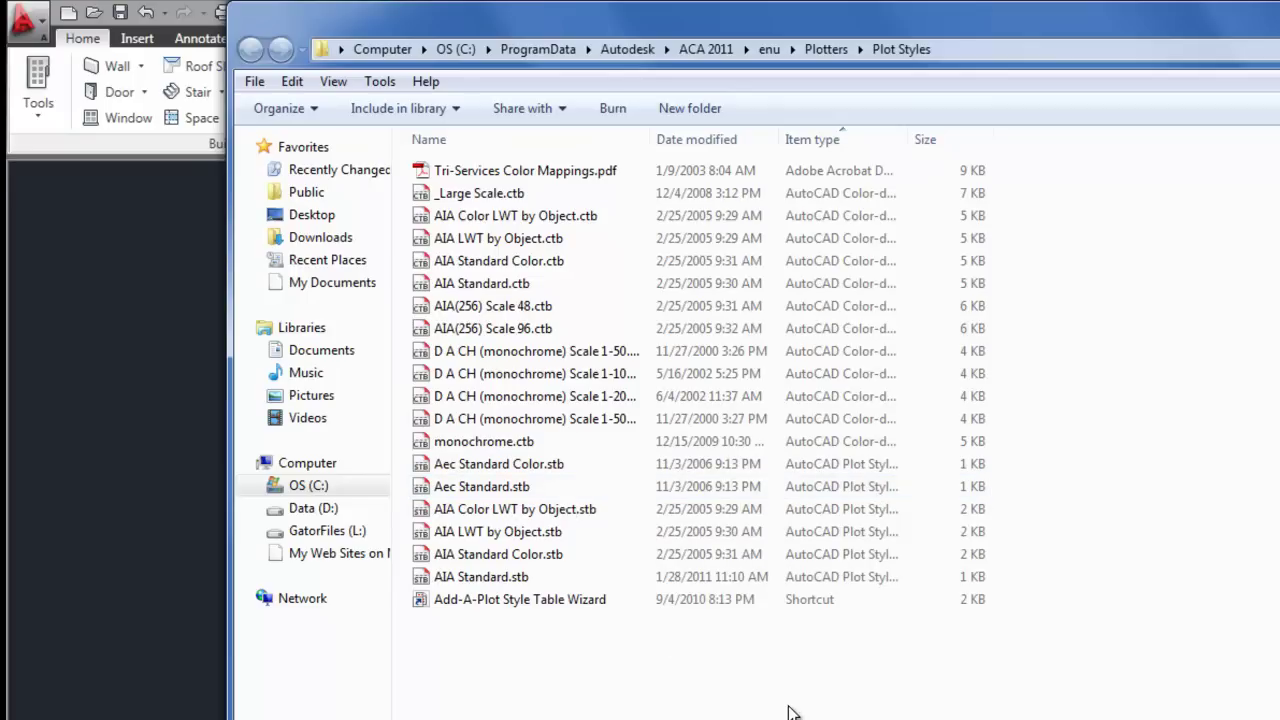
pyautogui.click(518, 490)
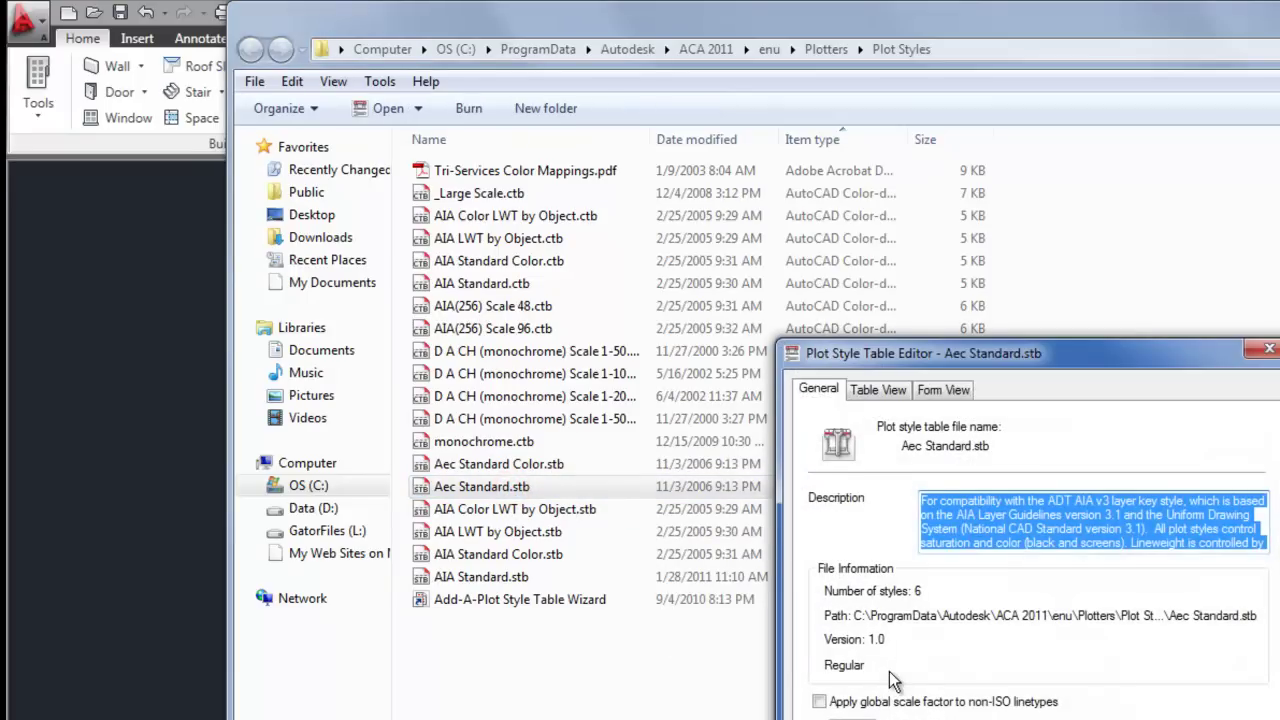
pyautogui.click(943, 391)
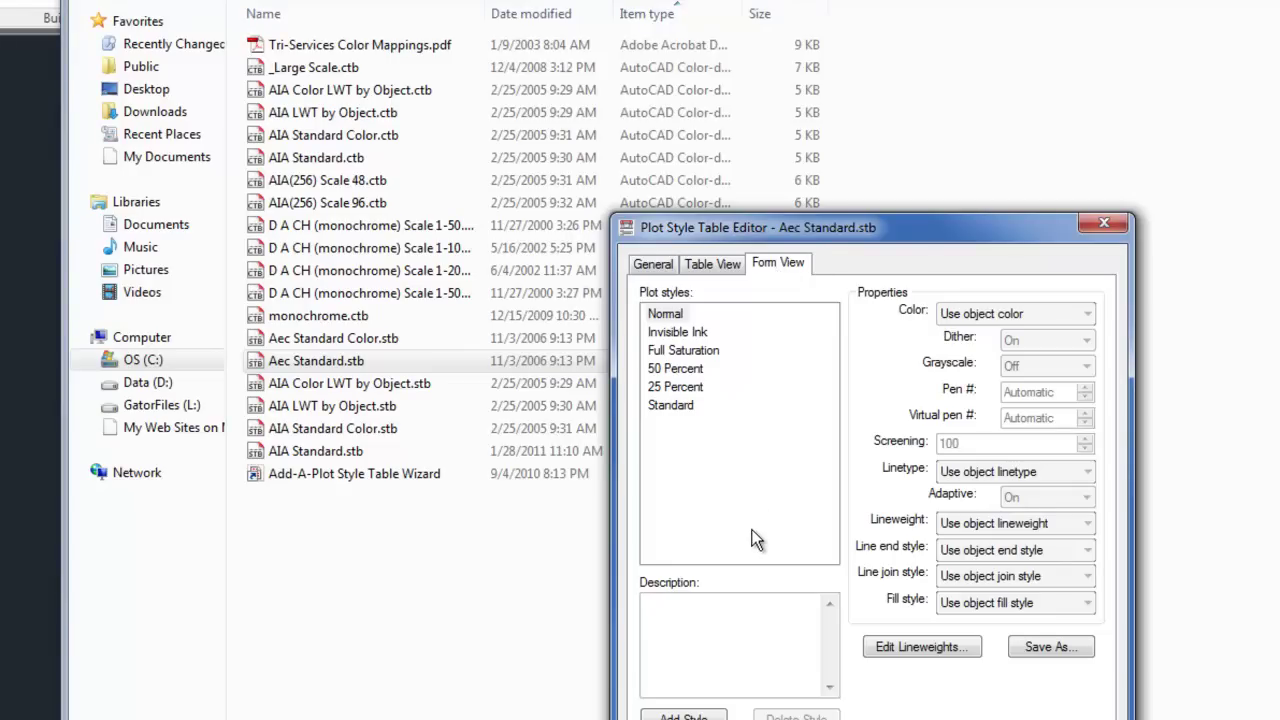
pyautogui.press('Escape')
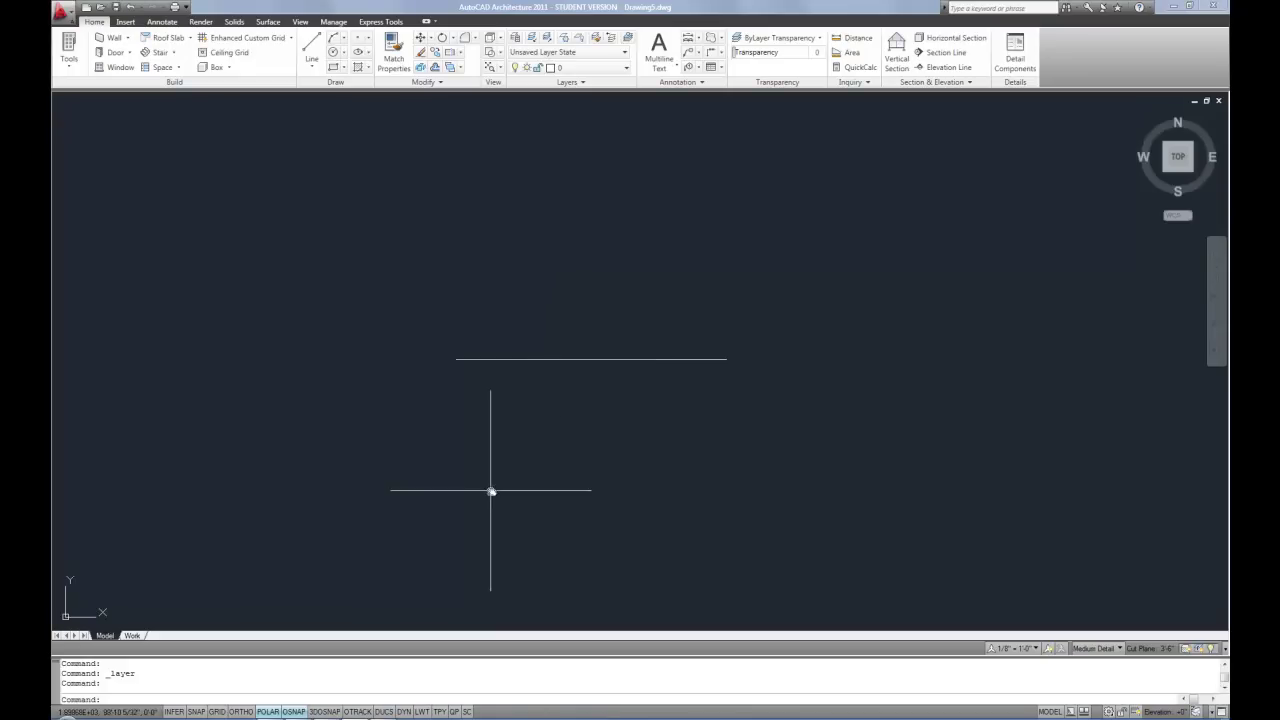
pyautogui.click(487, 360)
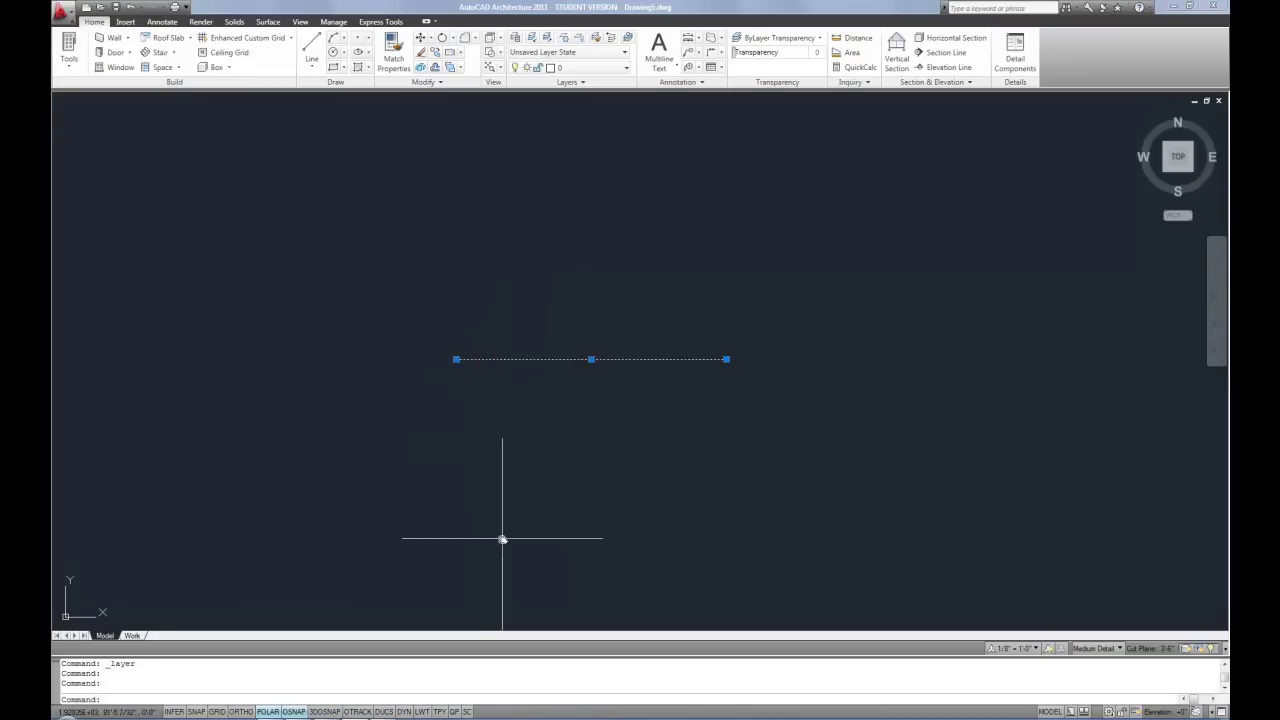
pyautogui.press('Escape')
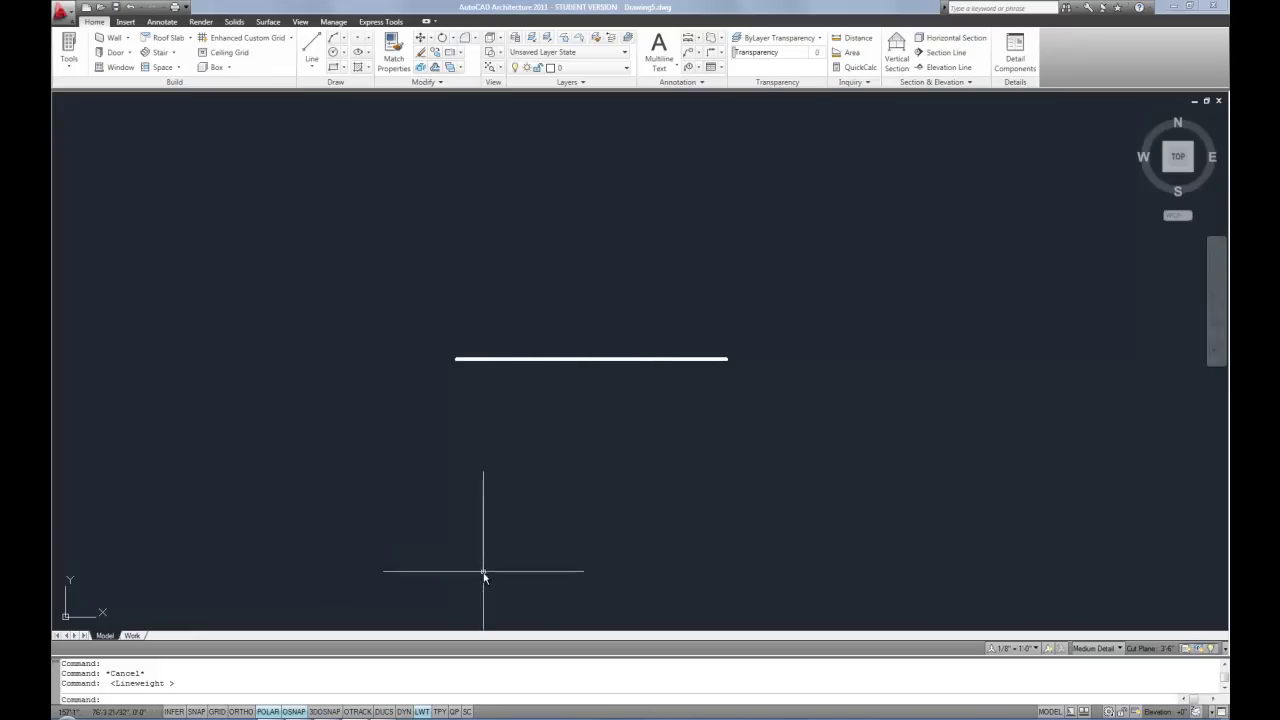
pyautogui.click(424, 711)
pyautogui.click(423, 711)
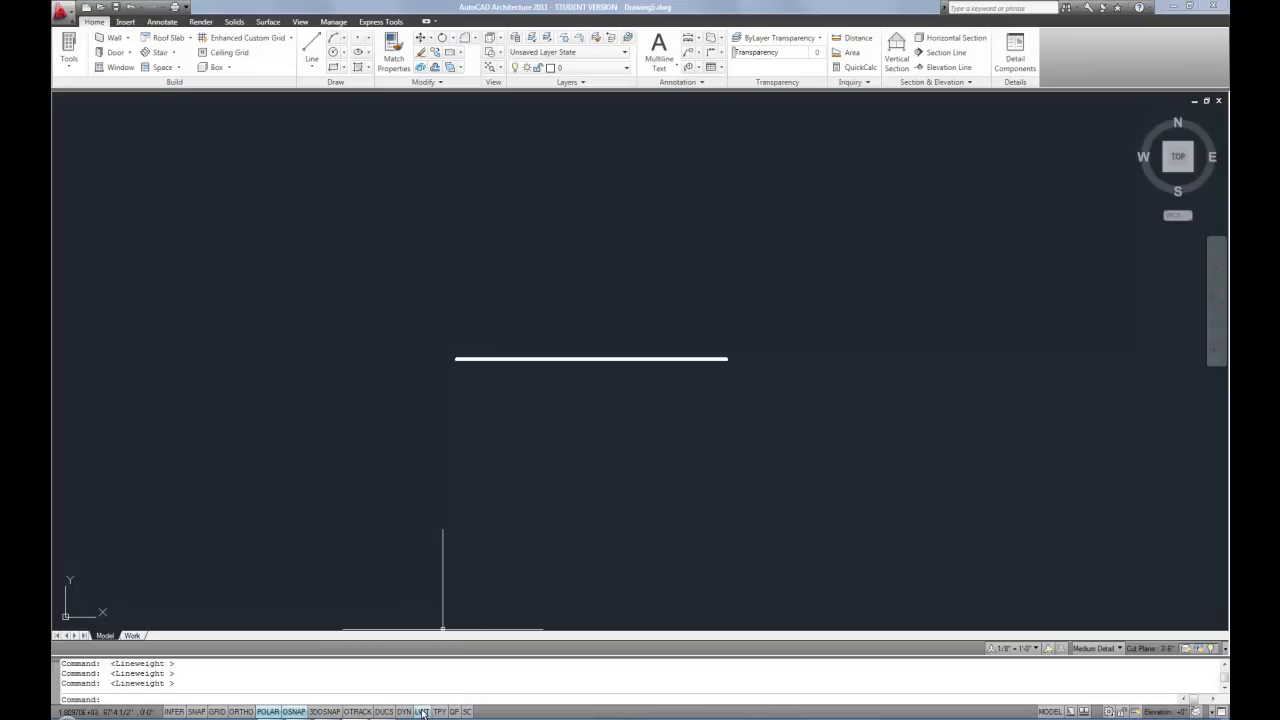
pyautogui.click(422, 712)
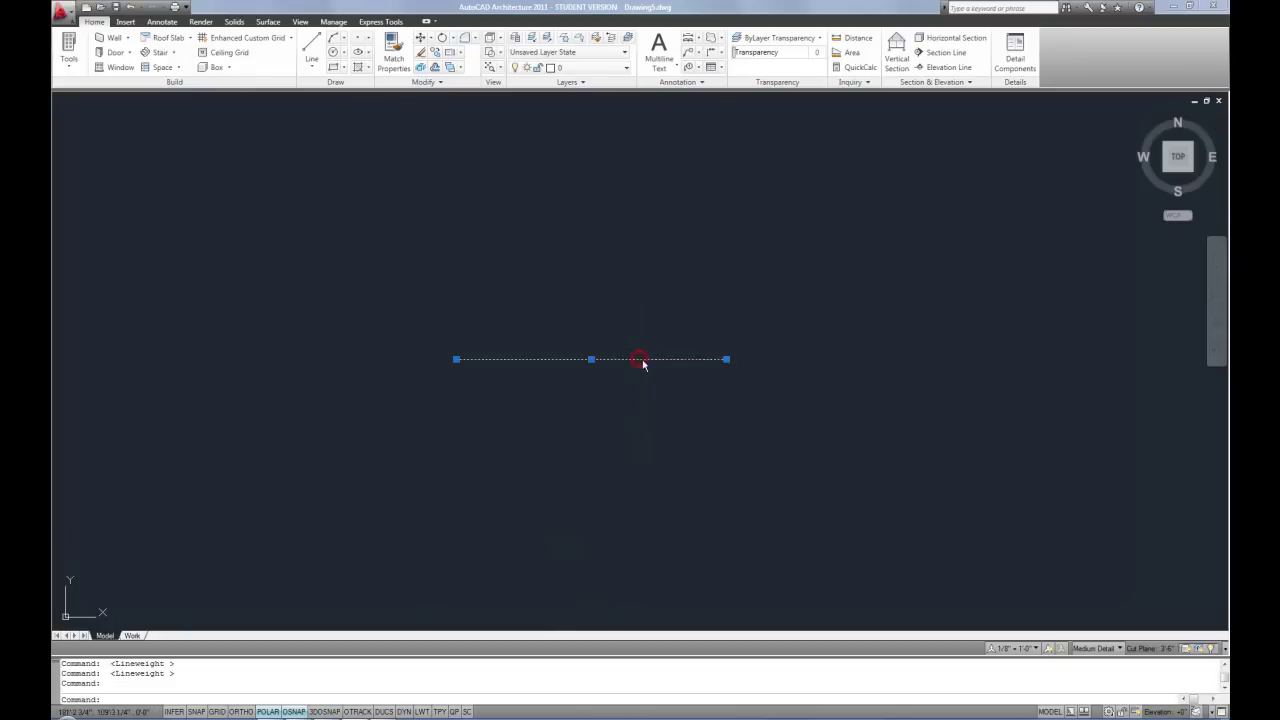
# Step: Select the horizontal line and show its Properties
pyautogui.click(640, 358)
pyautogui.rightClick(640, 358)
pyautogui.click(690, 565)
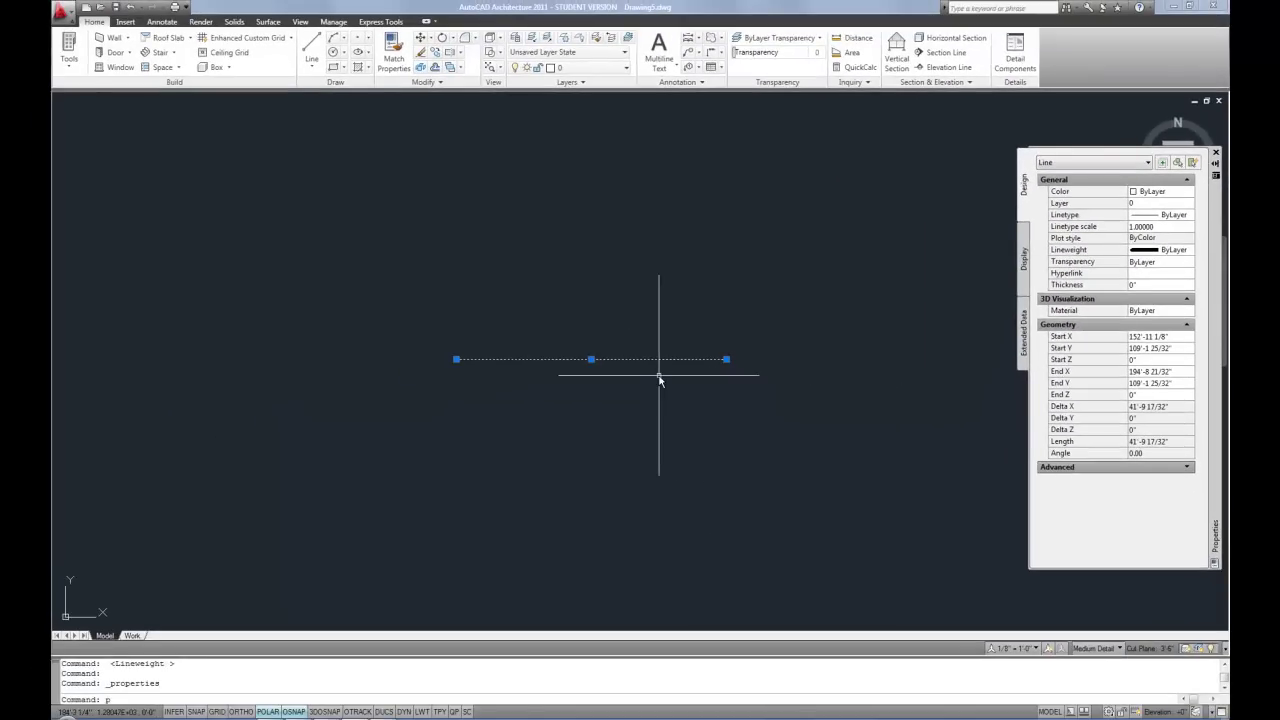
# Step: Use PEDIT to give the line a 2" width, then edit its Global width value
pyautogui.write('pe')
pyautogui.press('Return')
pyautogui.press('Return')
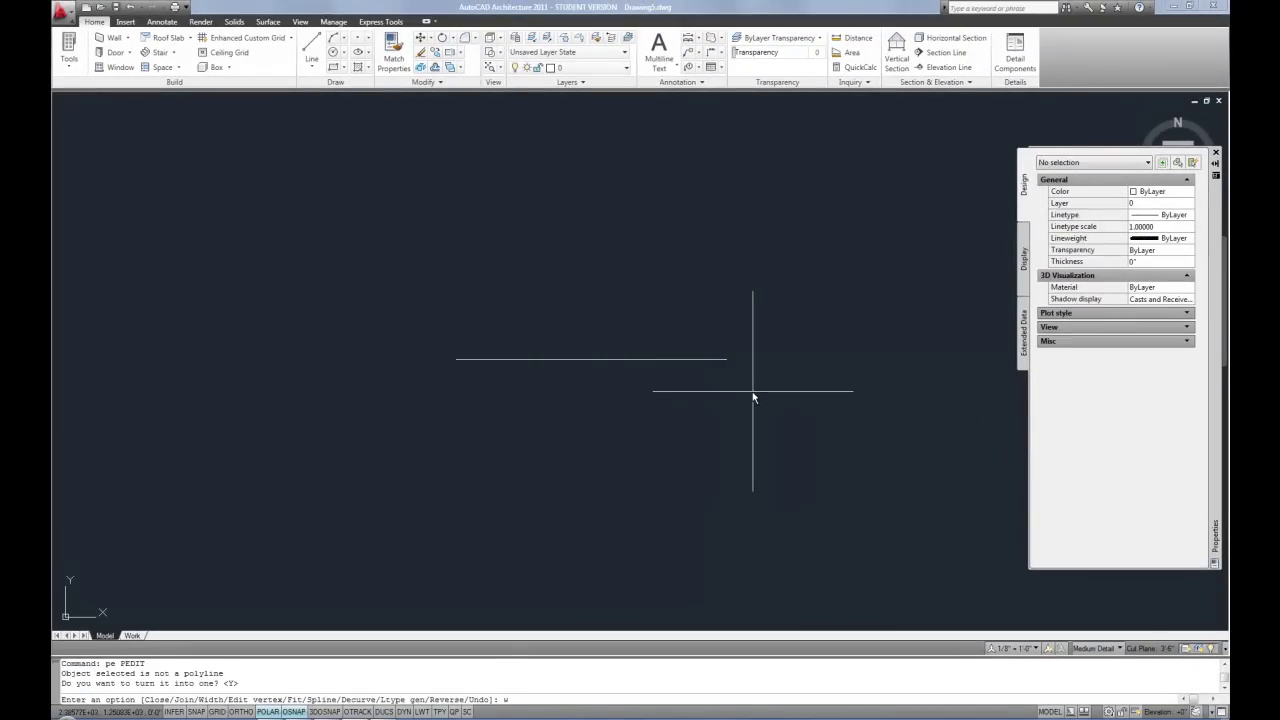
pyautogui.write('w')
pyautogui.press('Return')
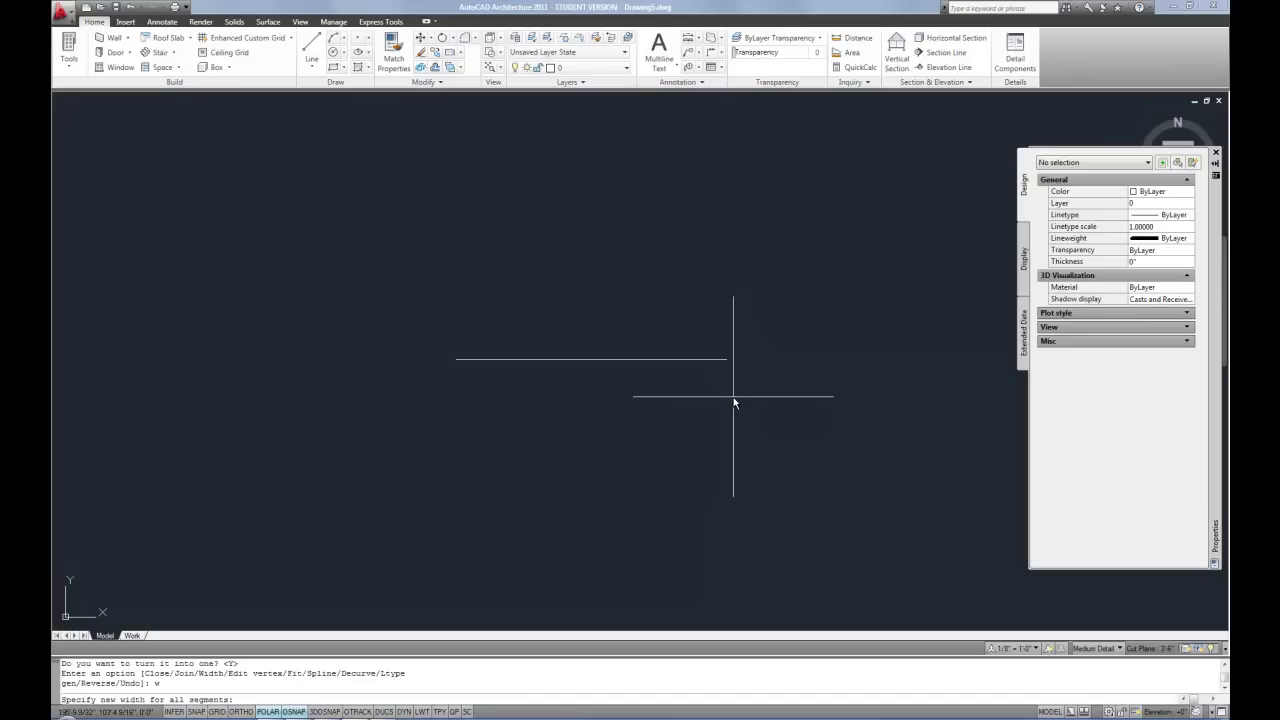
pyautogui.write('2"')
pyautogui.press('Return')
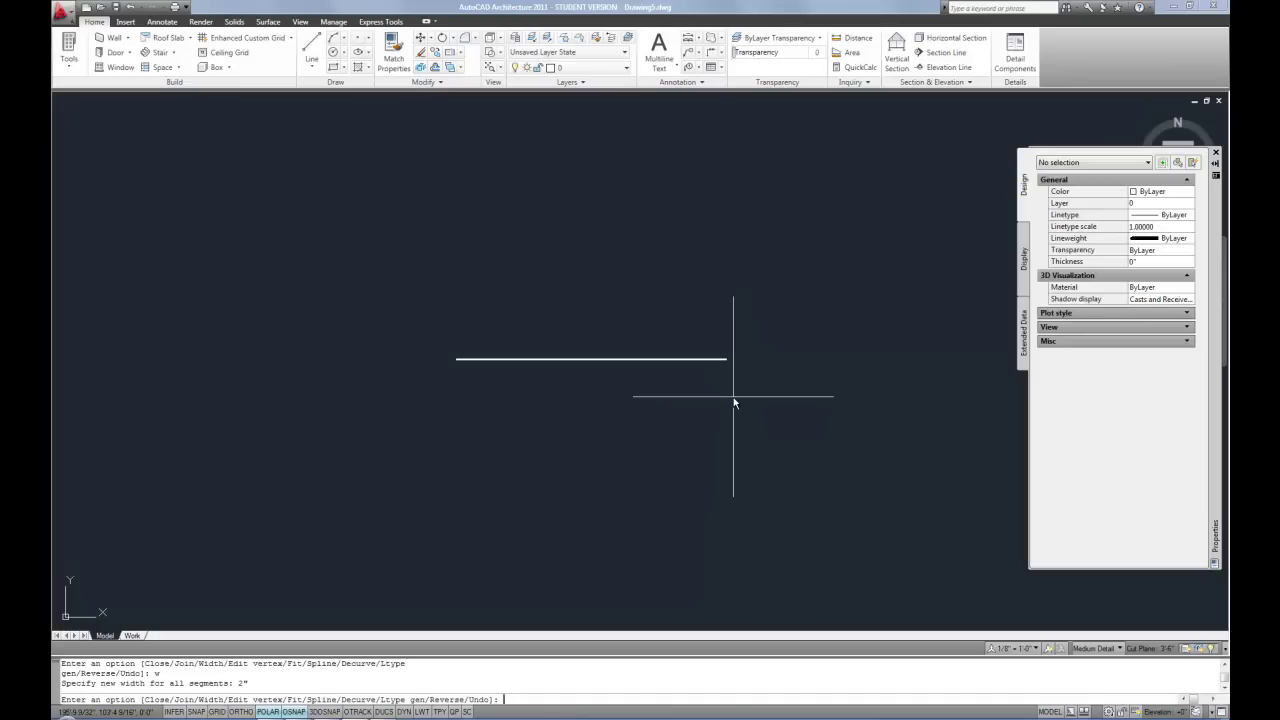
pyautogui.press('Return')
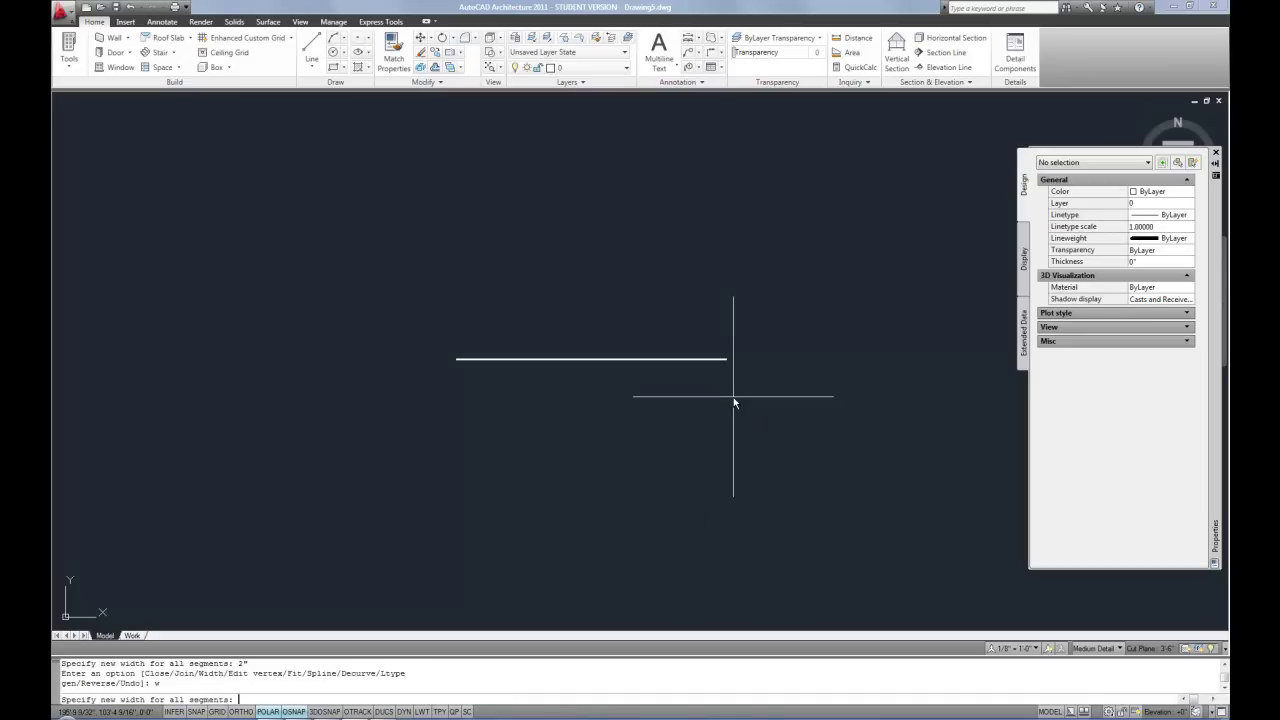
pyautogui.press('Escape')
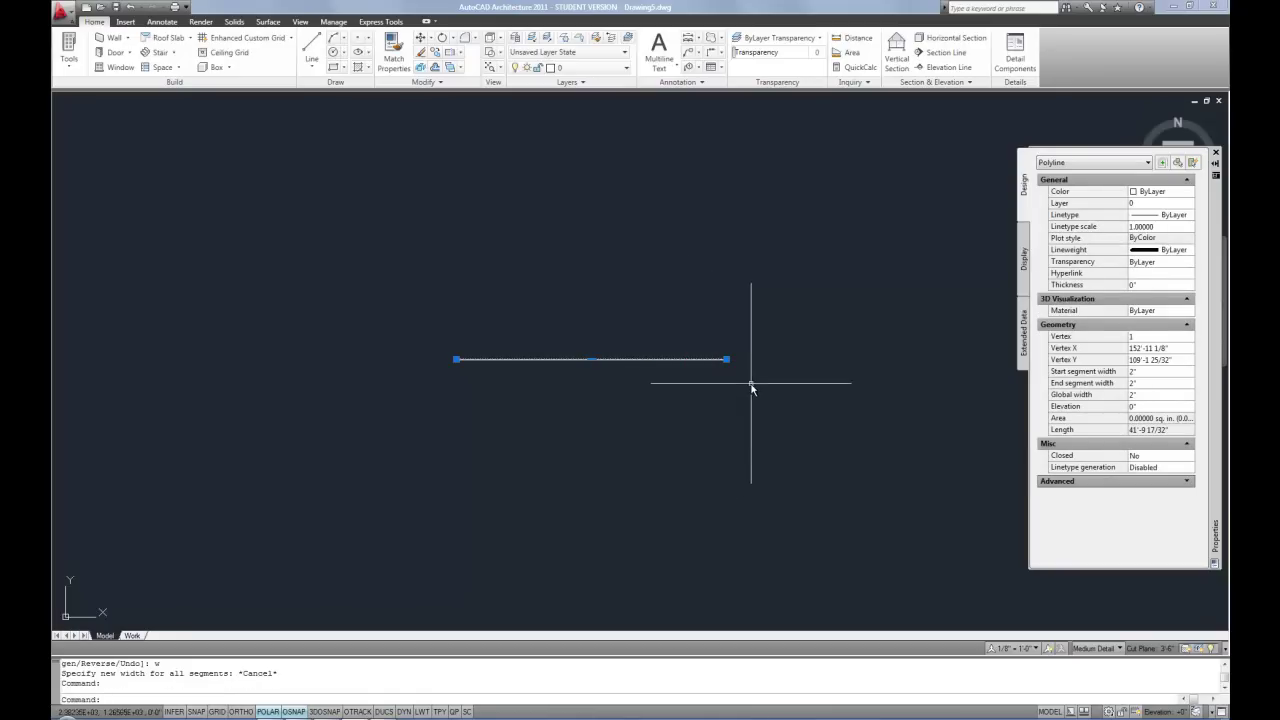
pyautogui.scroll(5, 454, 440)
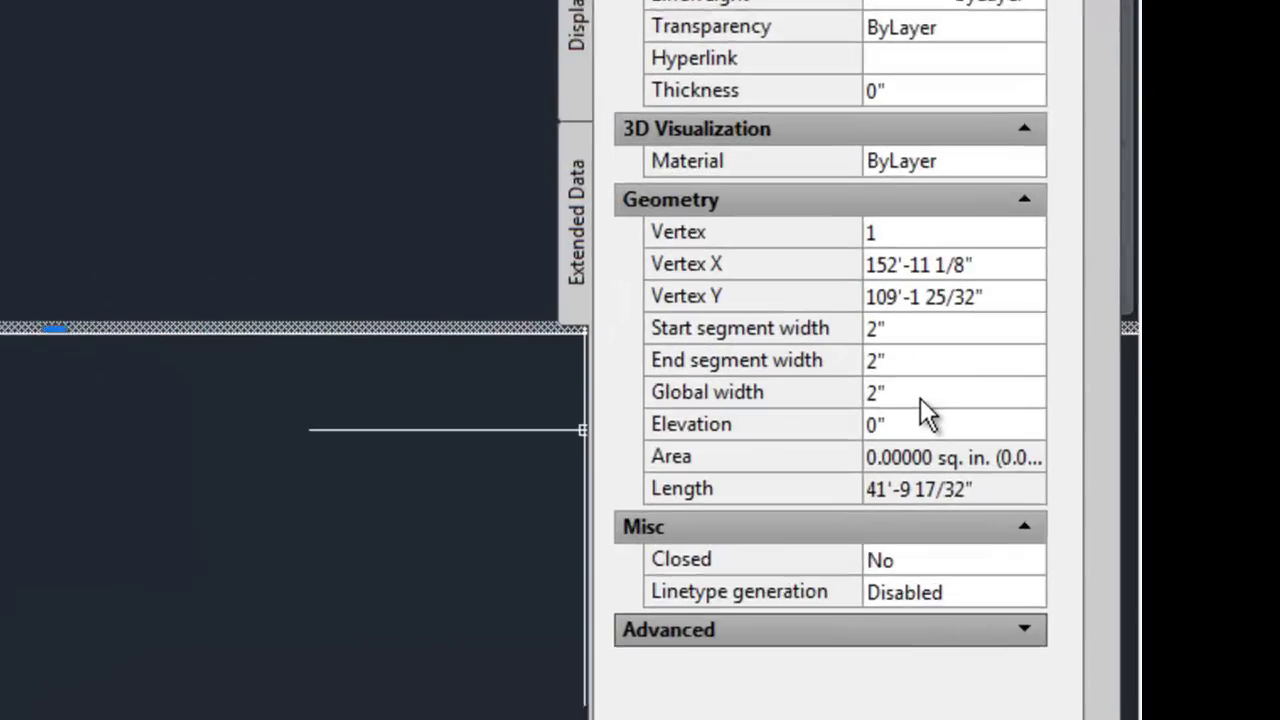
pyautogui.click(1148, 395)
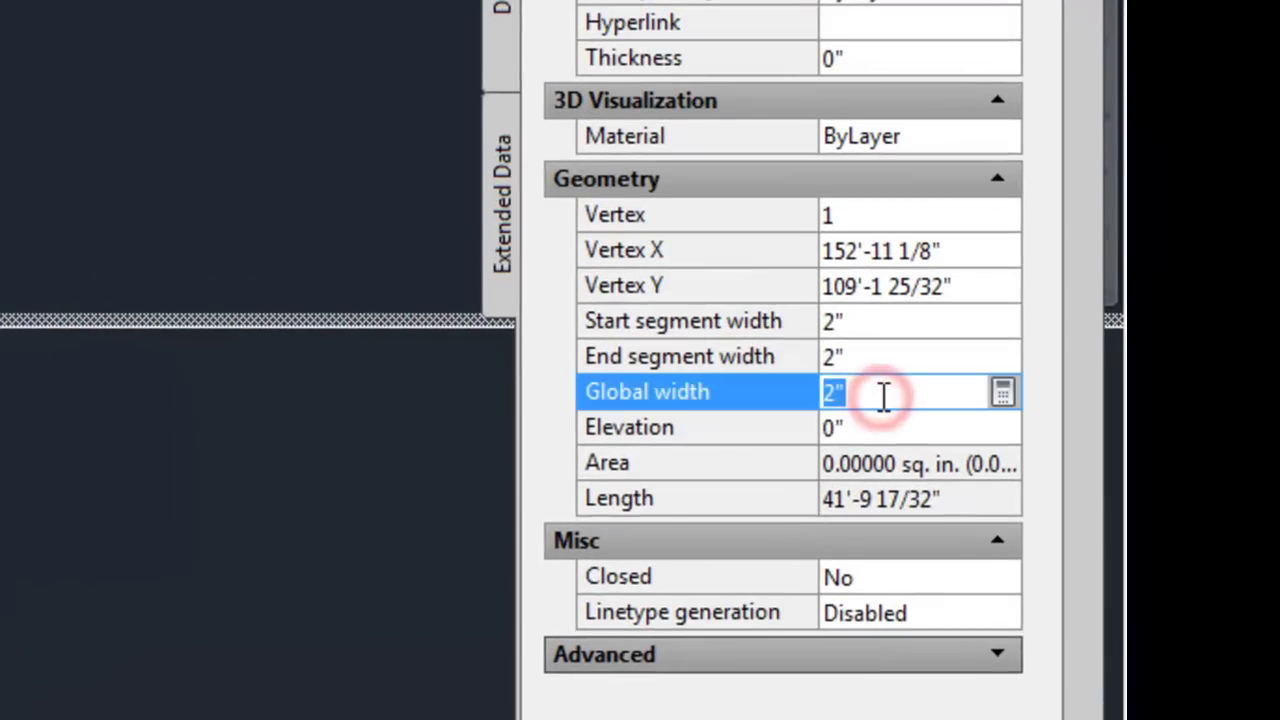